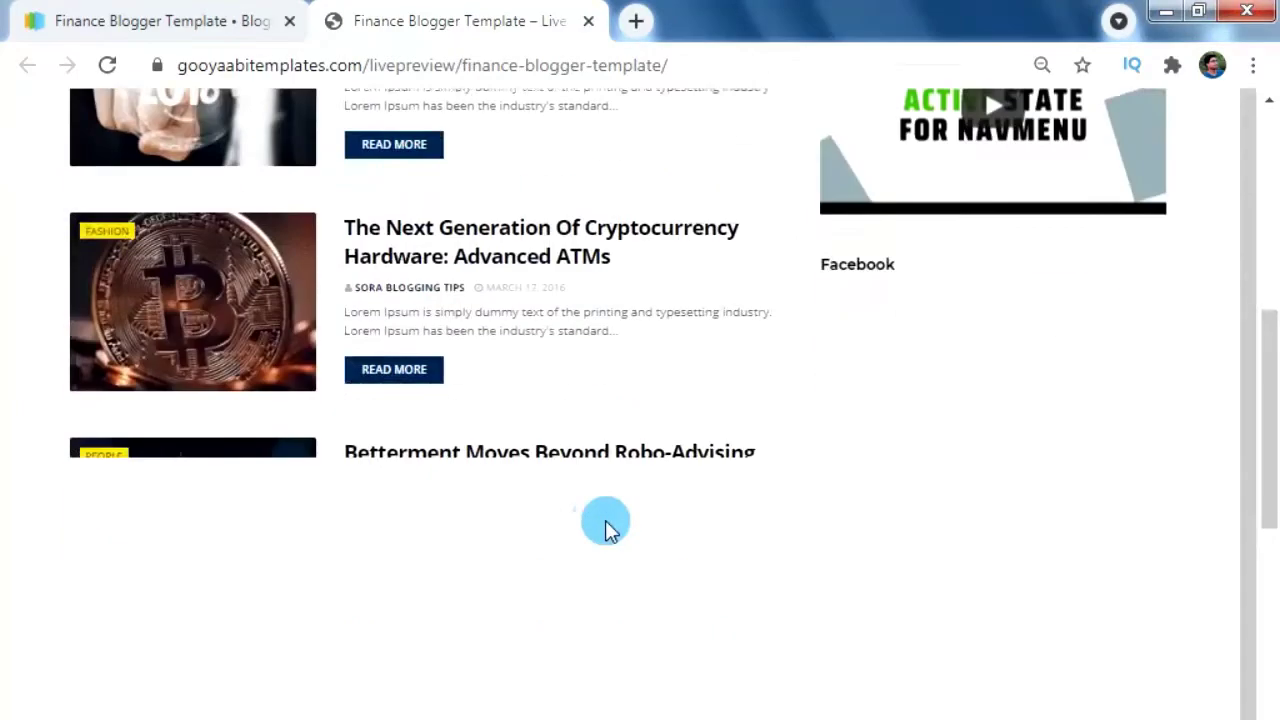
Step: Scroll back to the top of the Finance preview and show its four-thumbnail mega menu
scroll(605, 520, up, 8)
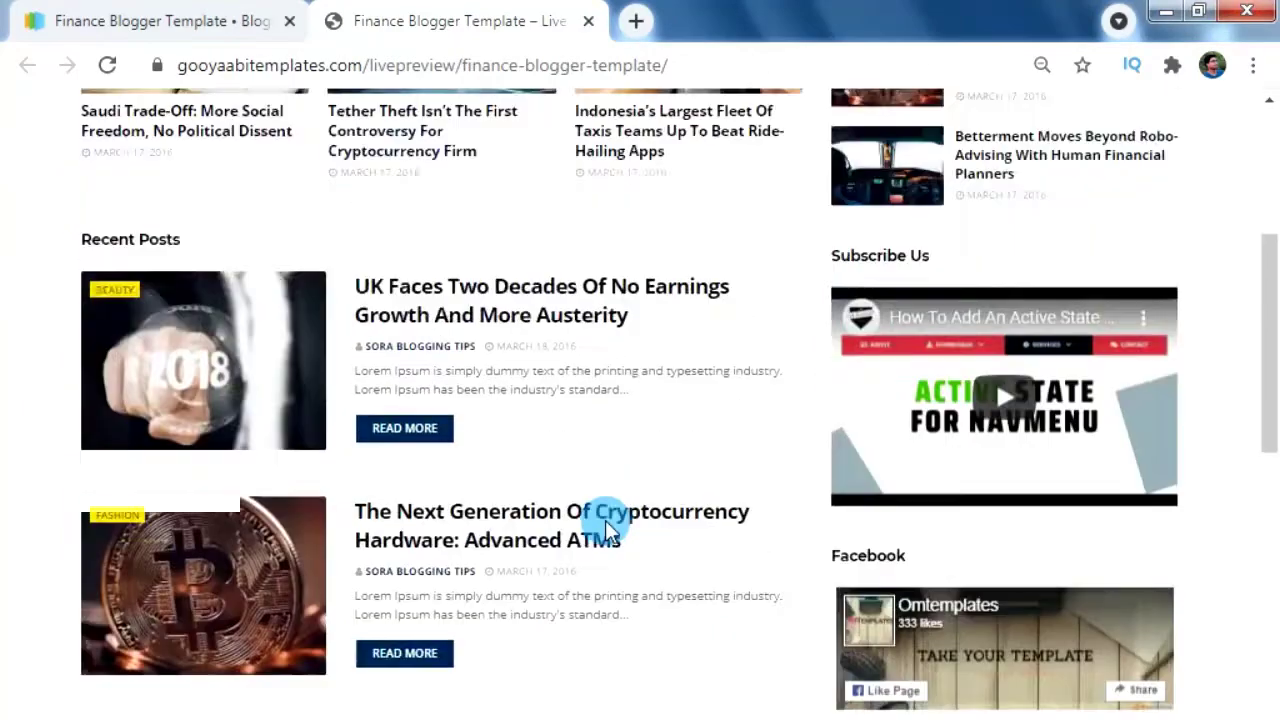
scroll(661, 540, up, 8)
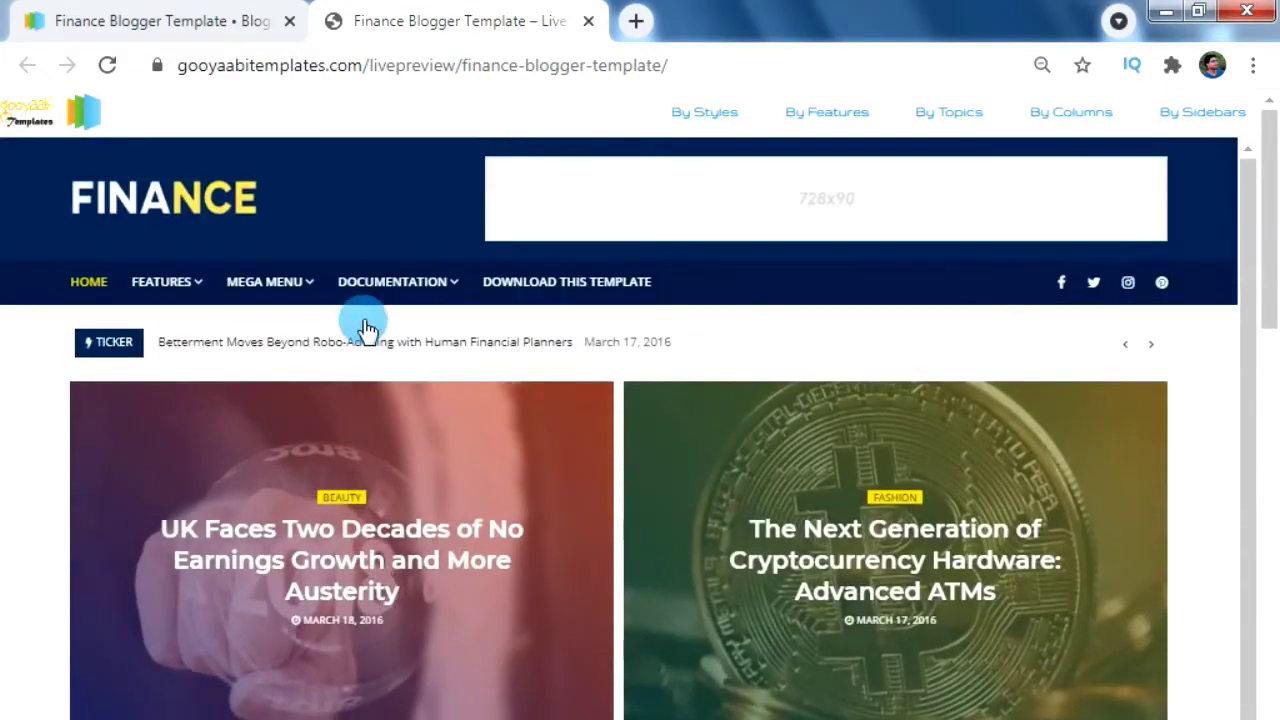
mouse_move(276, 290)
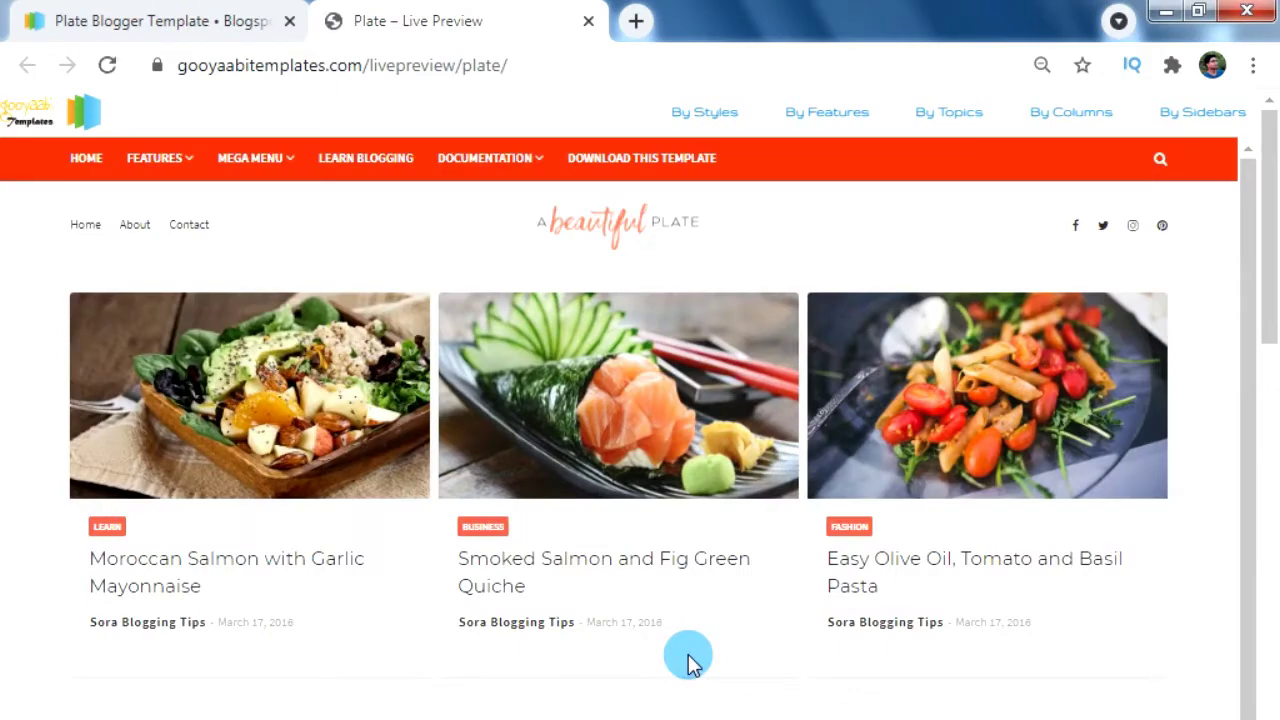
Step: Browse the Plate preview and its recent-posts mega menu, then go to Plate's download page
scroll(688, 654, down, 12)
scroll(688, 654, down, 6)
scroll(688, 660, up, 12)
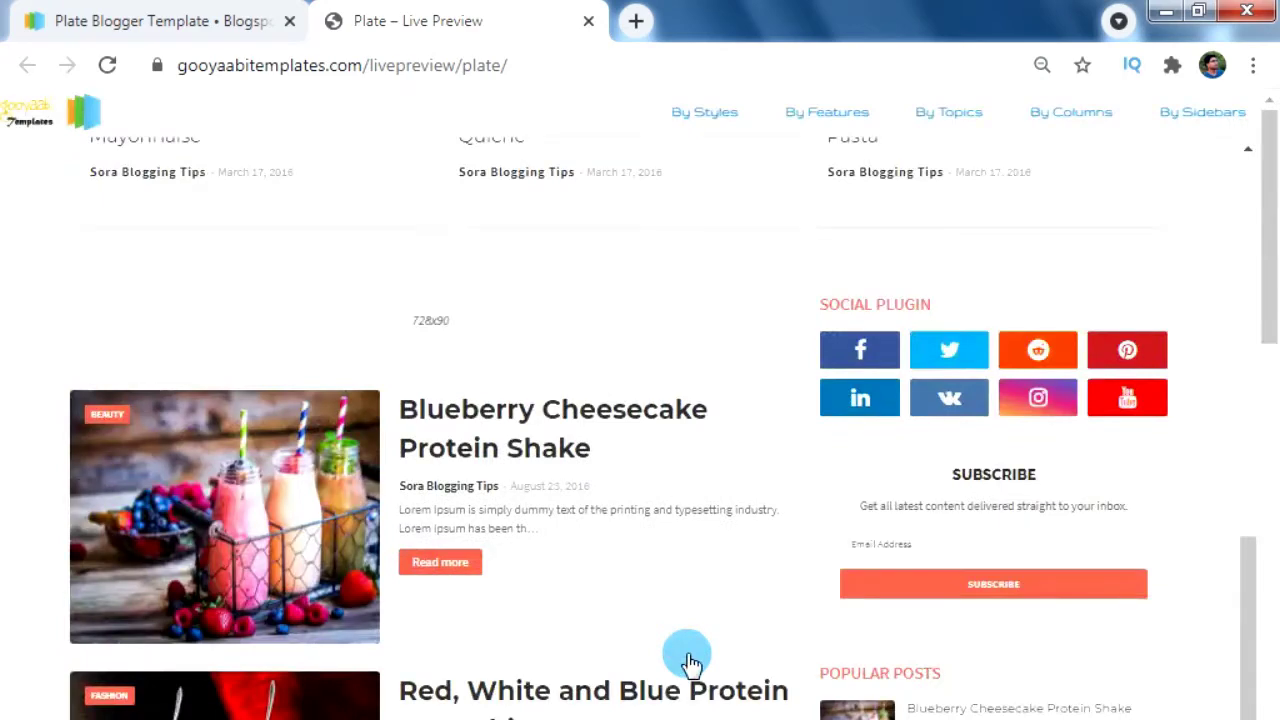
scroll(610, 580, up, 5)
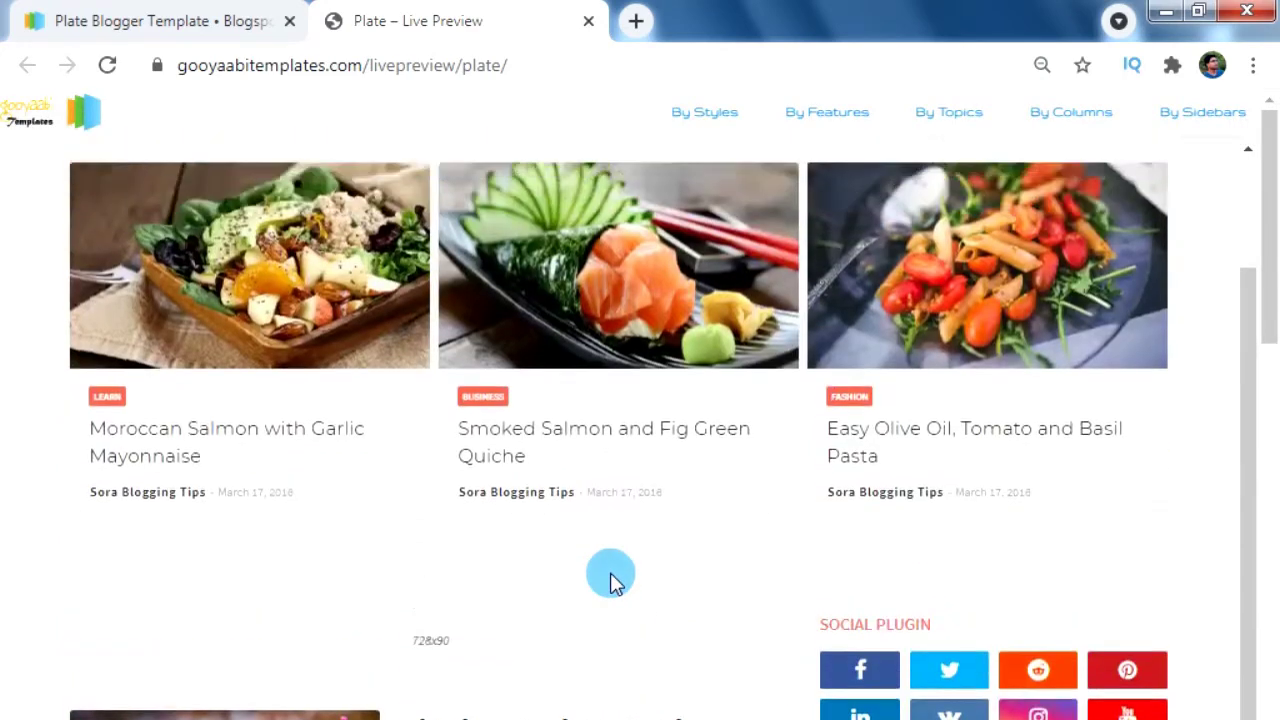
mouse_move(258, 172)
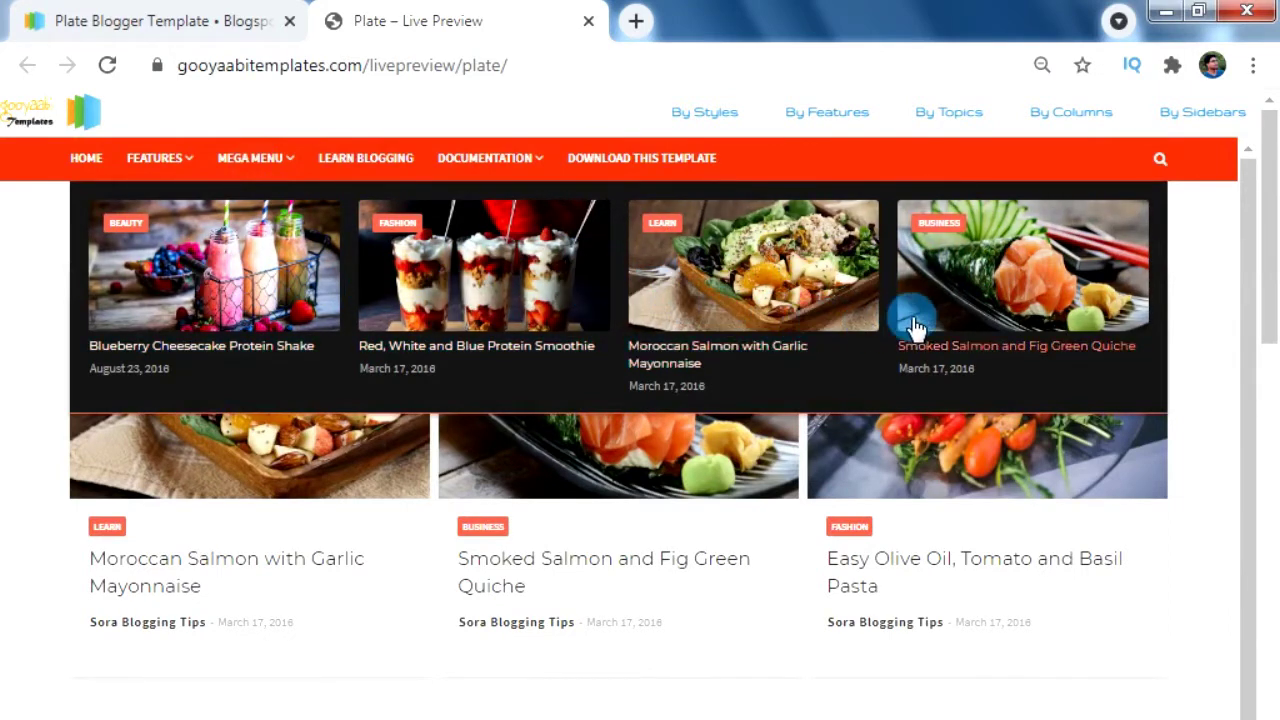
click(631, 166)
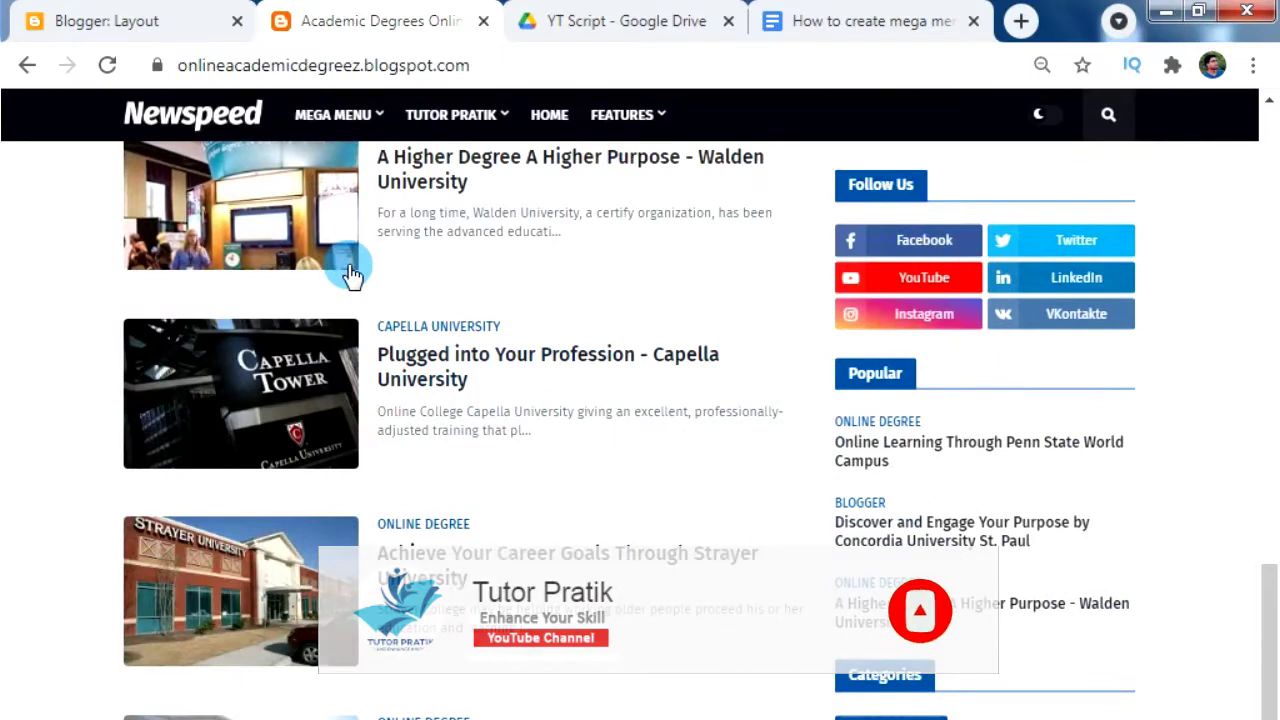
Step: Show the Newspeed demo blog's mega menu with its five post thumbnails
mouse_move(363, 126)
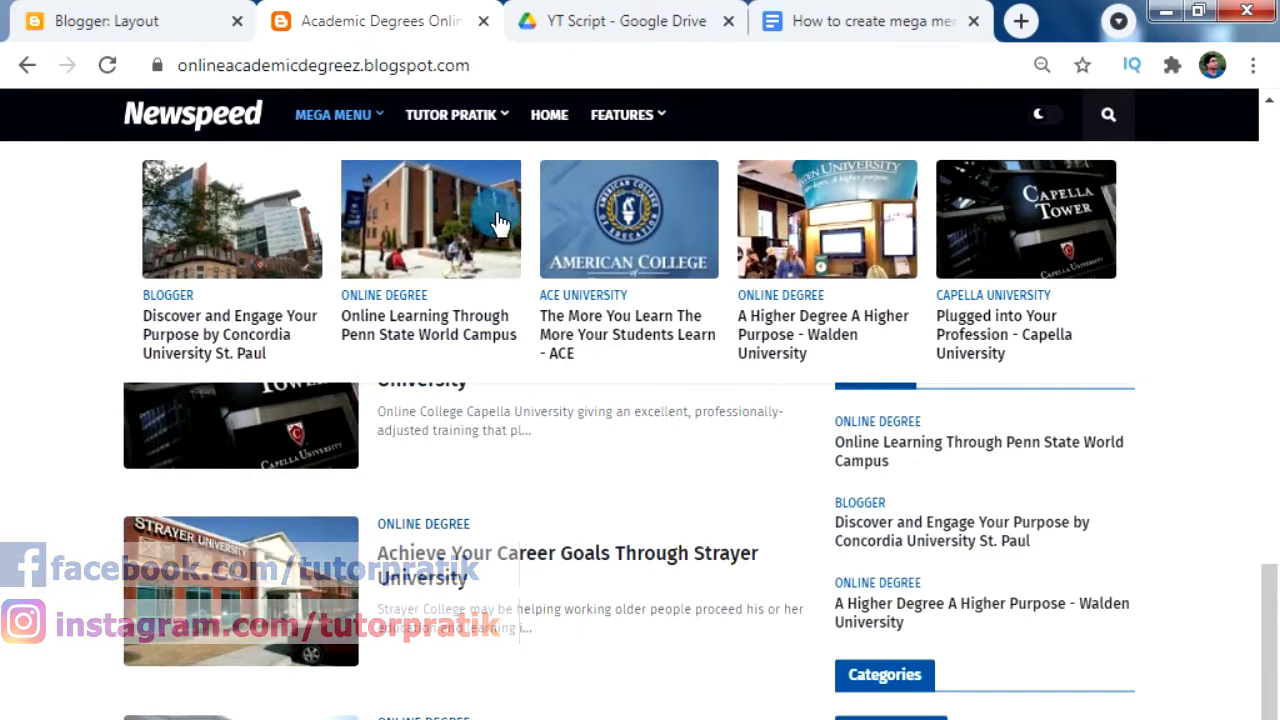
Step: Display the Tutor Pratik dropdown with its nested CSS submenu, then the Features menu
mouse_move(470, 132)
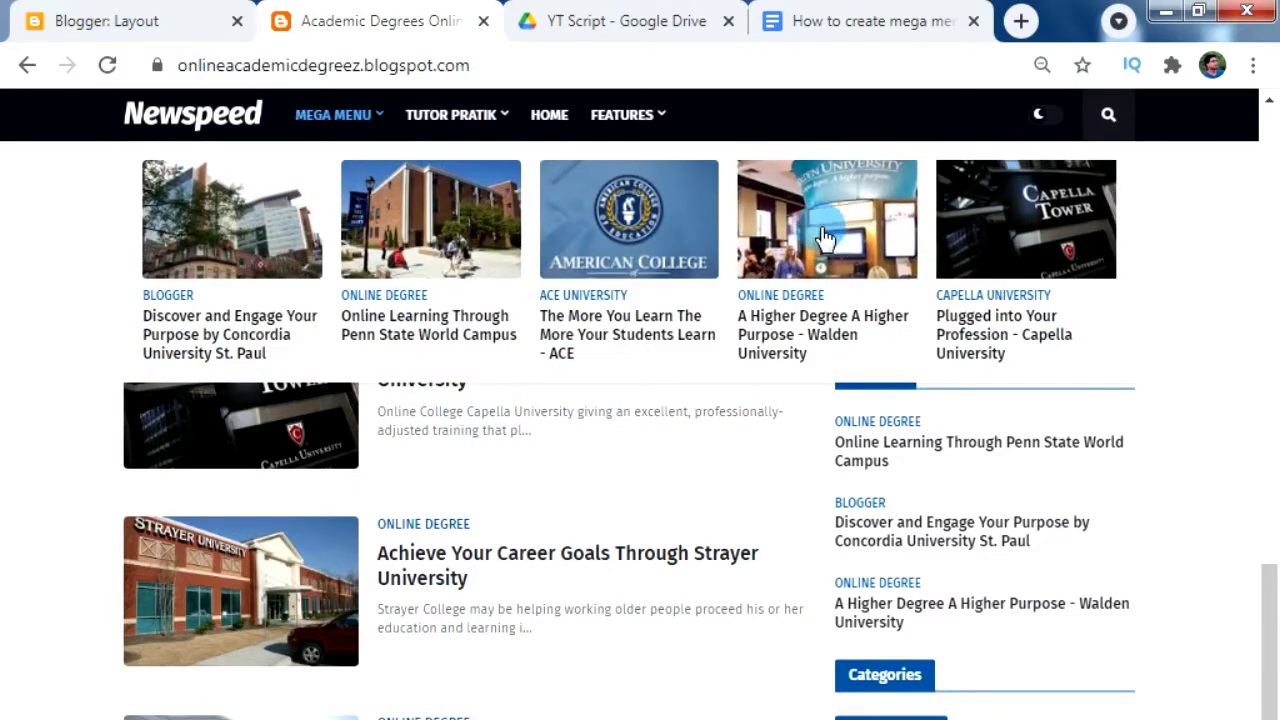
mouse_move(660, 122)
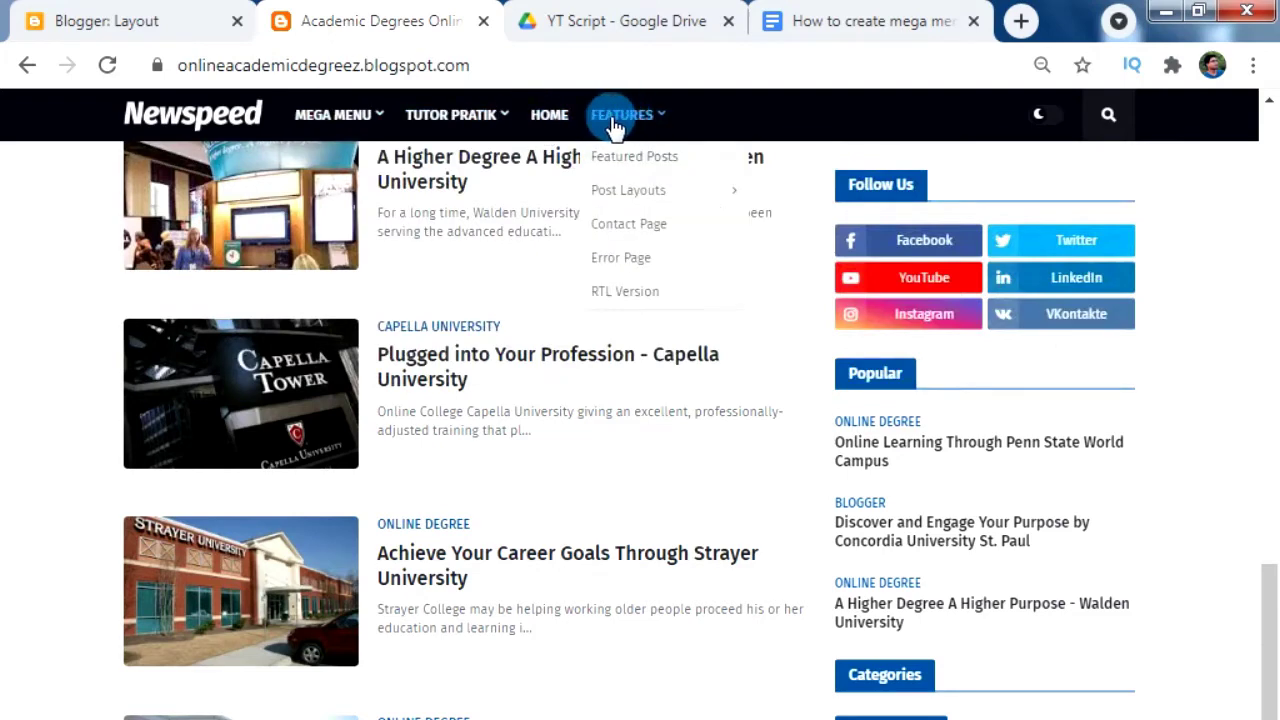
mouse_move(475, 203)
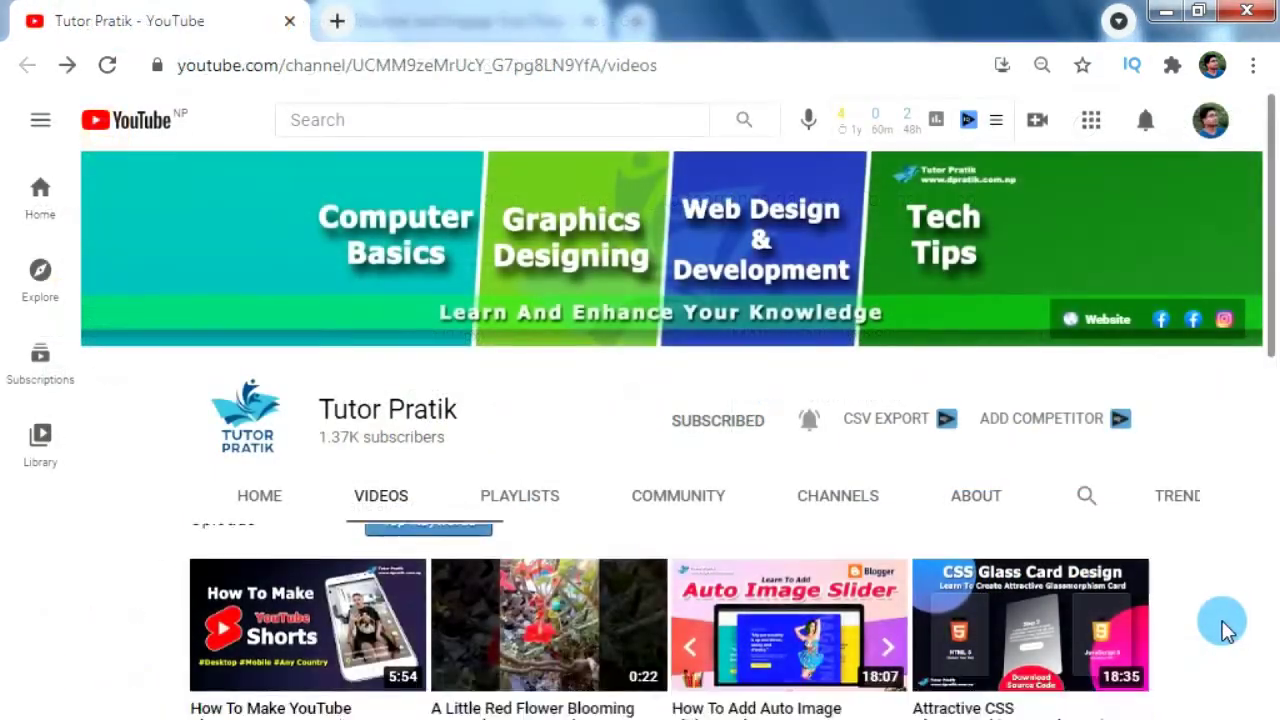
Step: Find and open the How To Create Drop Down Menu In Blogger video, dismissing its ad
scroll(1230, 630, down, 4)
scroll(1228, 628, down, 6)
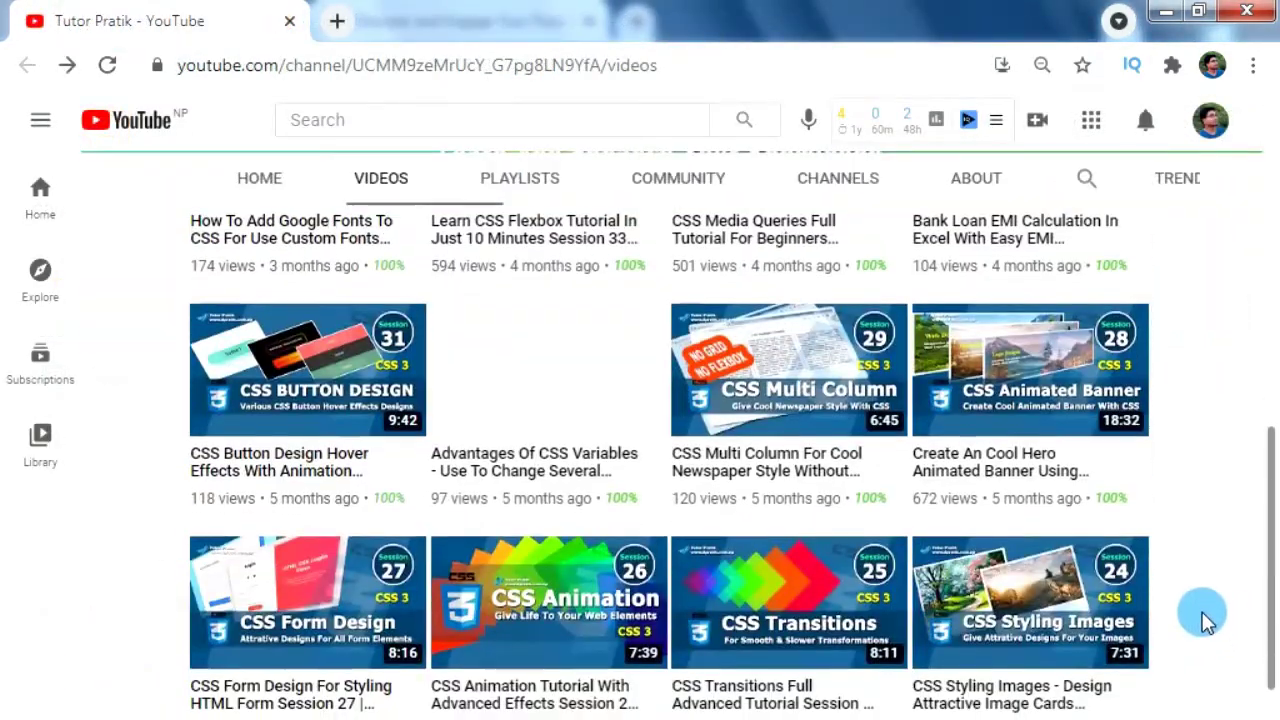
scroll(1203, 620, down, 3)
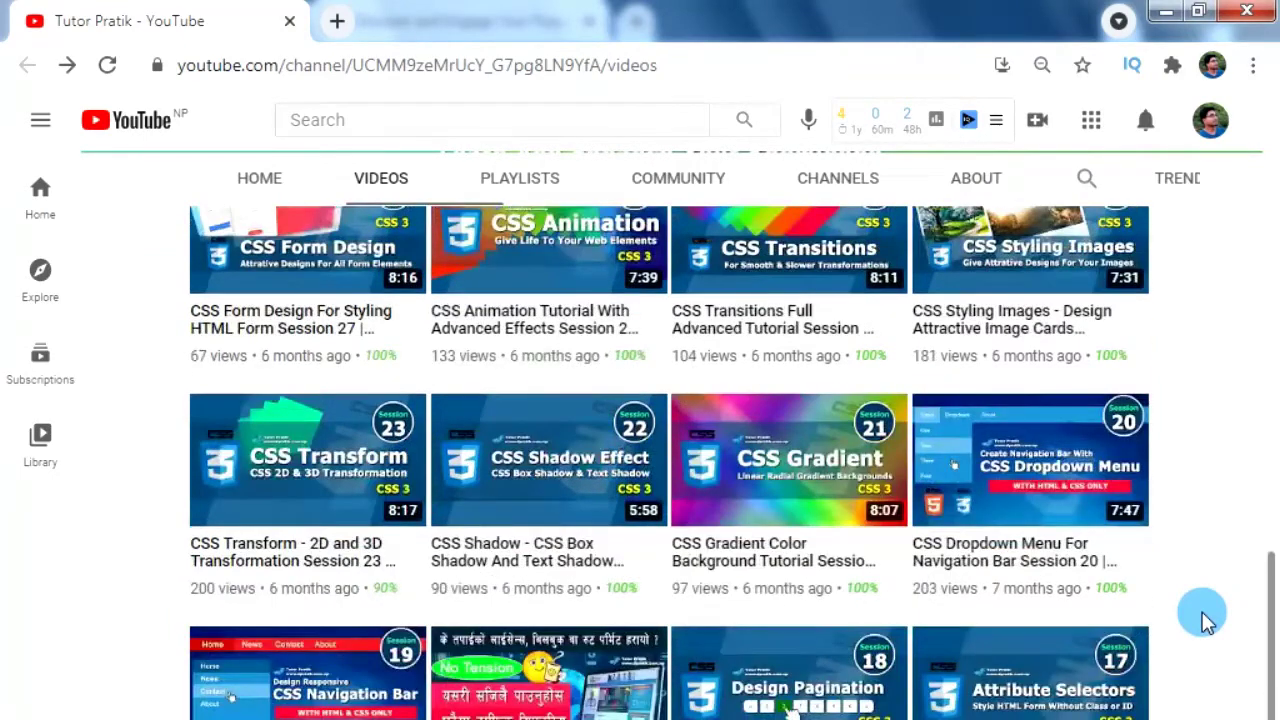
scroll(1205, 620, down, 5)
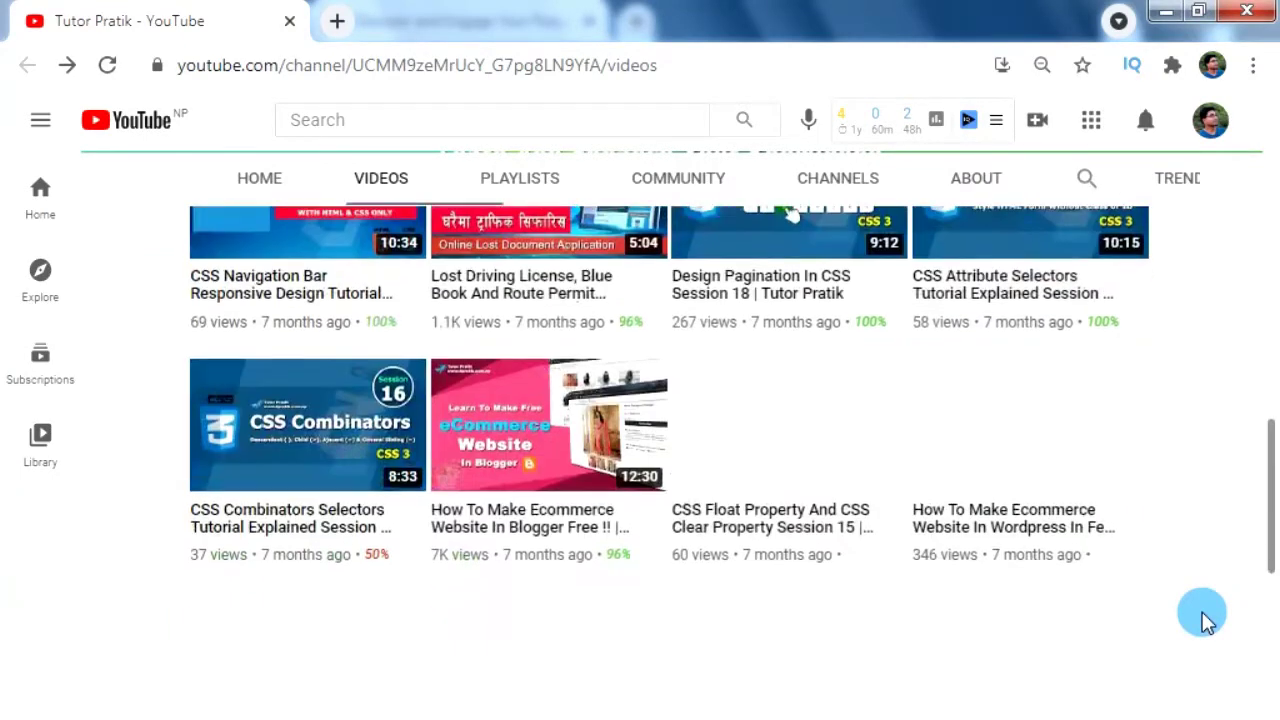
scroll(1205, 620, down, 6)
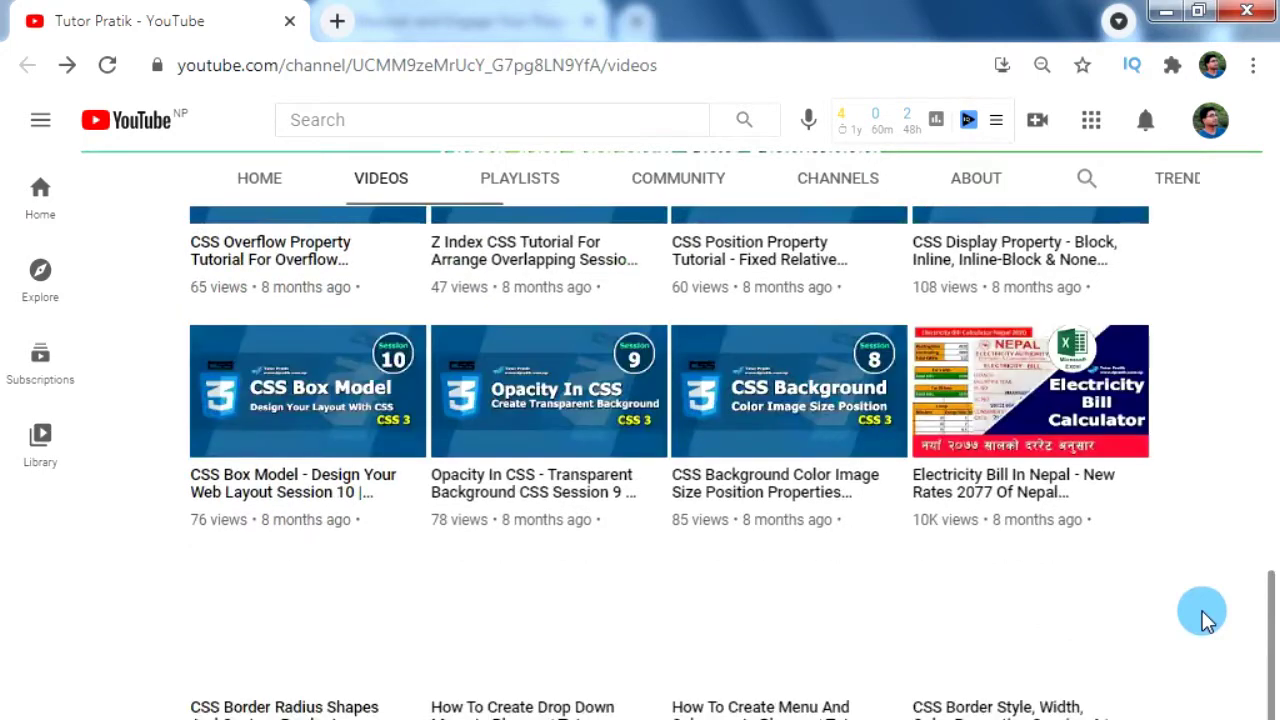
scroll(1203, 615, down, 3)
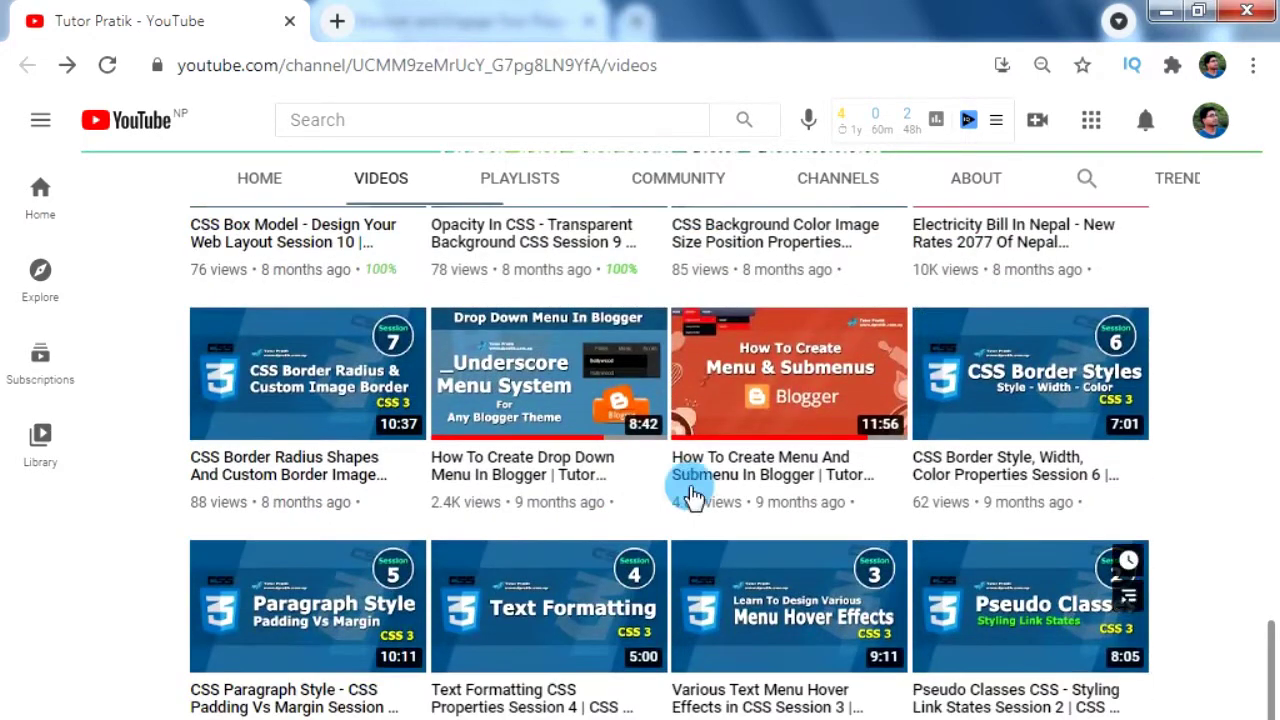
click(605, 455)
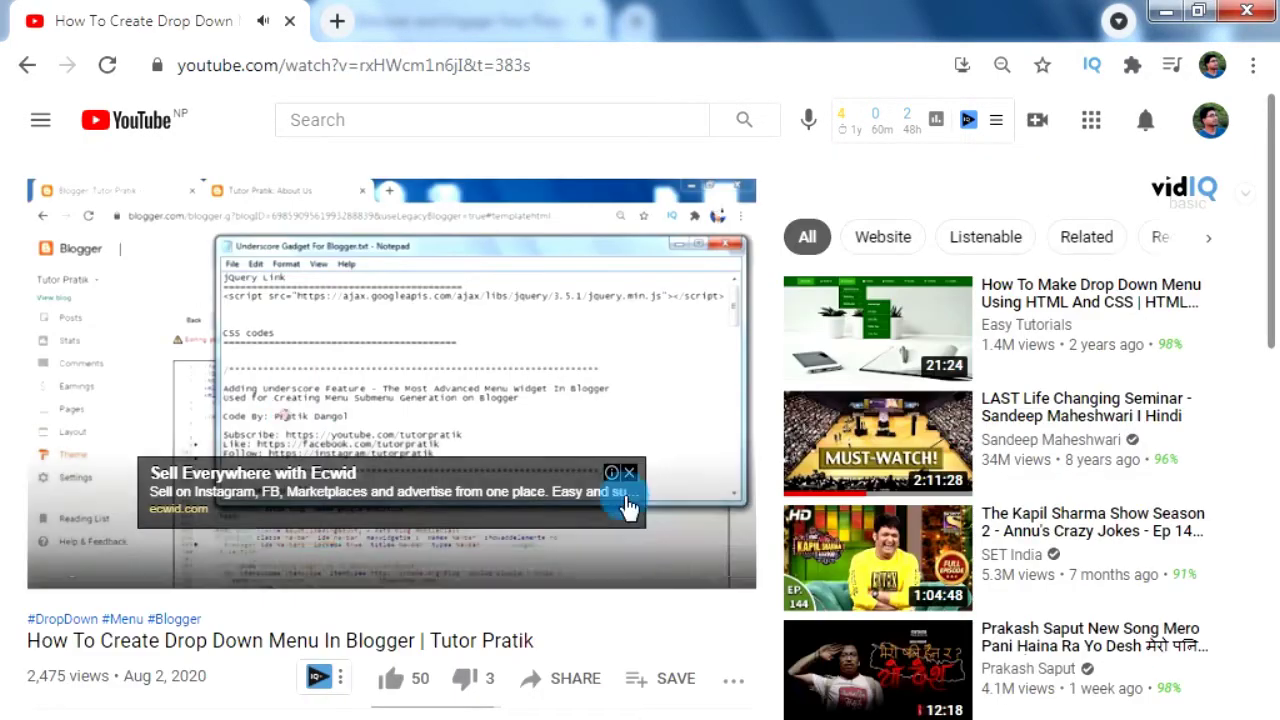
click(626, 472)
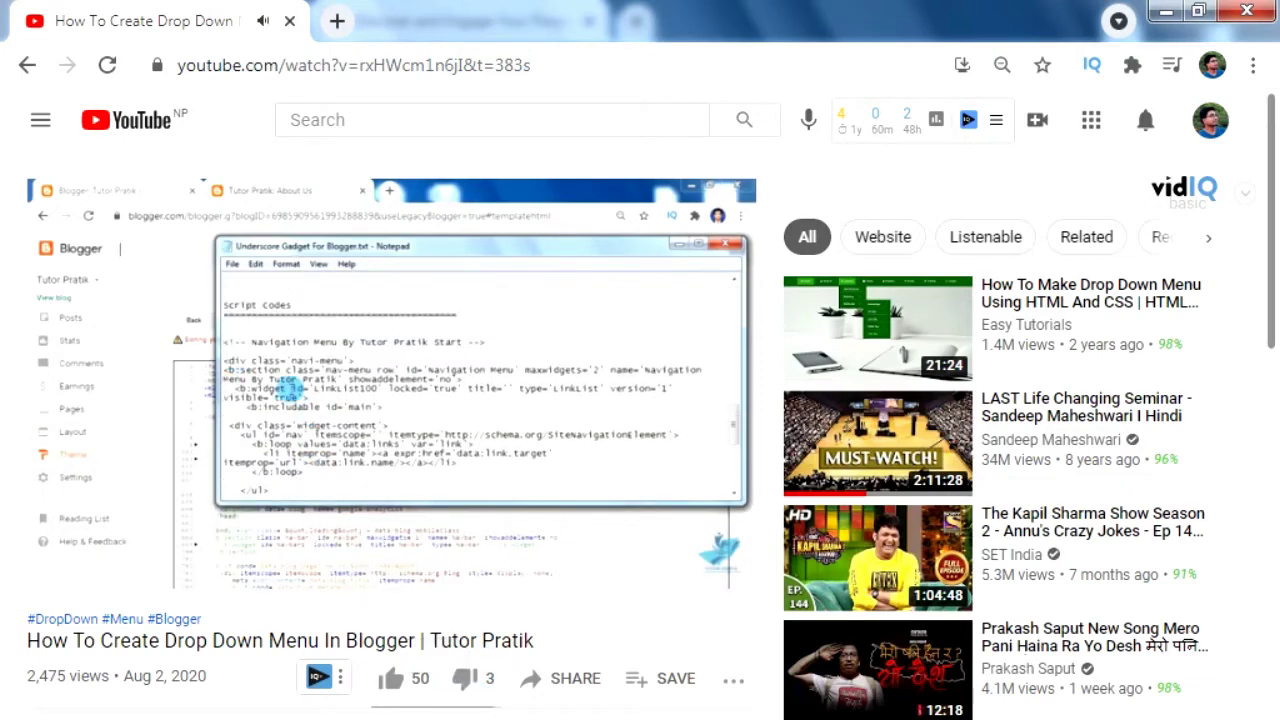
Step: Read the comments, highlighting the submenu-not-working complaint, then return to the channel's videos
scroll(463, 688, down, 6)
scroll(345, 598, down, 2)
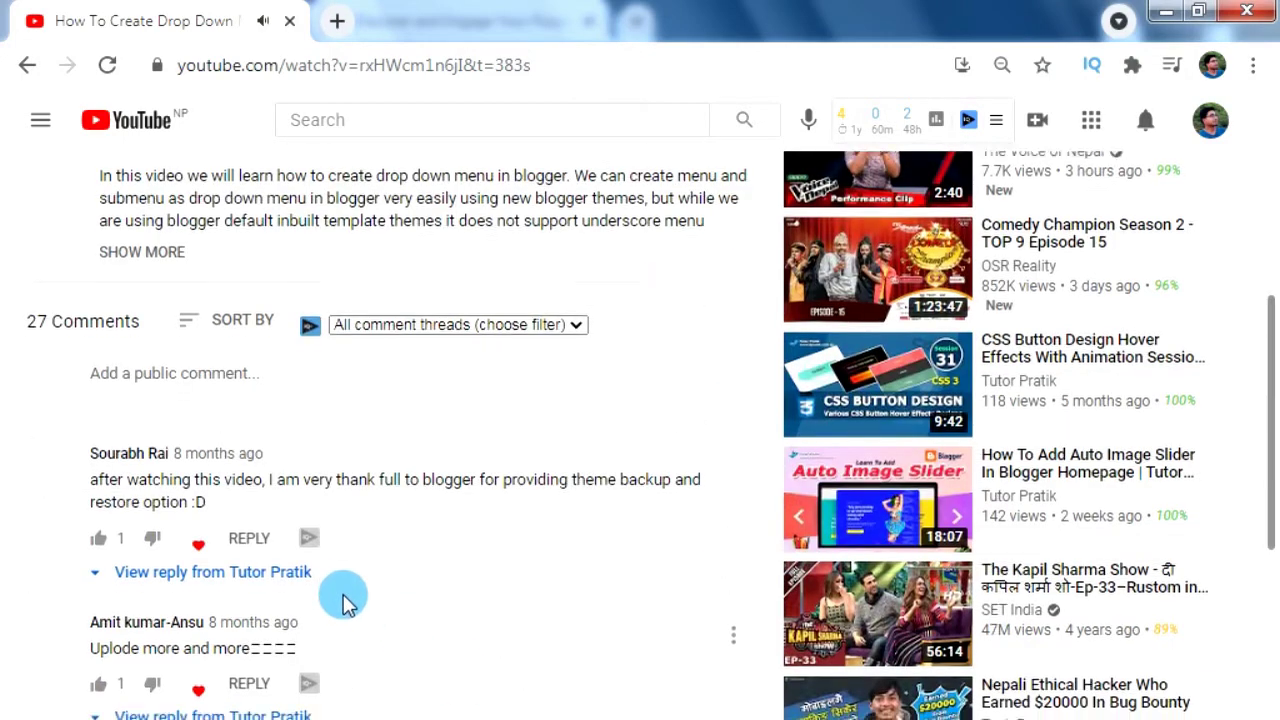
scroll(366, 491, down, 6)
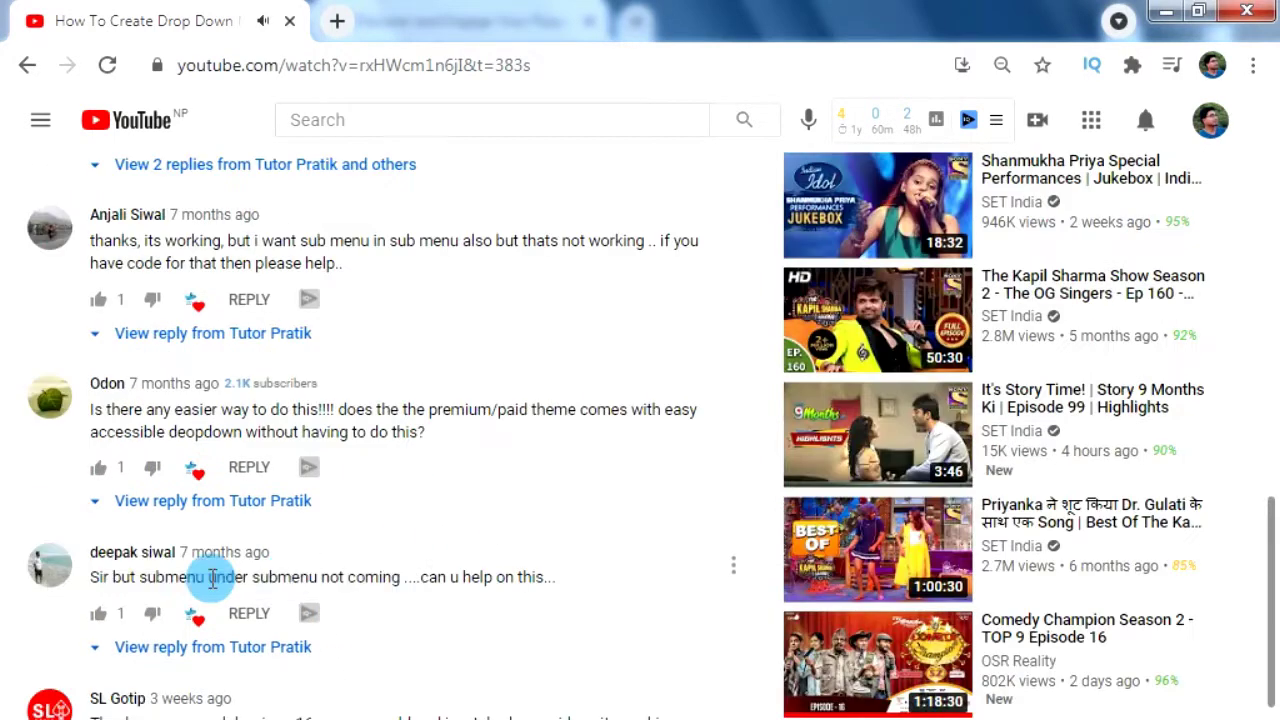
drag(428, 577, 322, 577)
scroll(560, 500, down, 4)
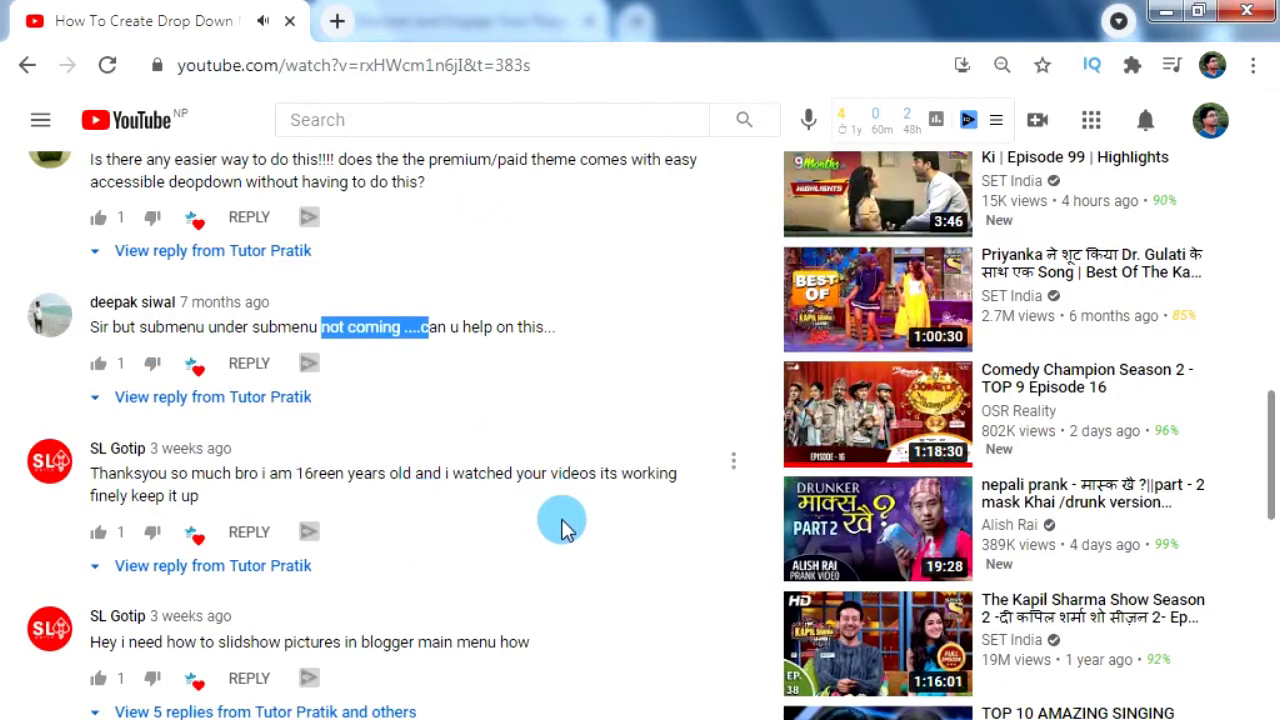
scroll(562, 529, down, 2)
scroll(562, 529, down, 2)
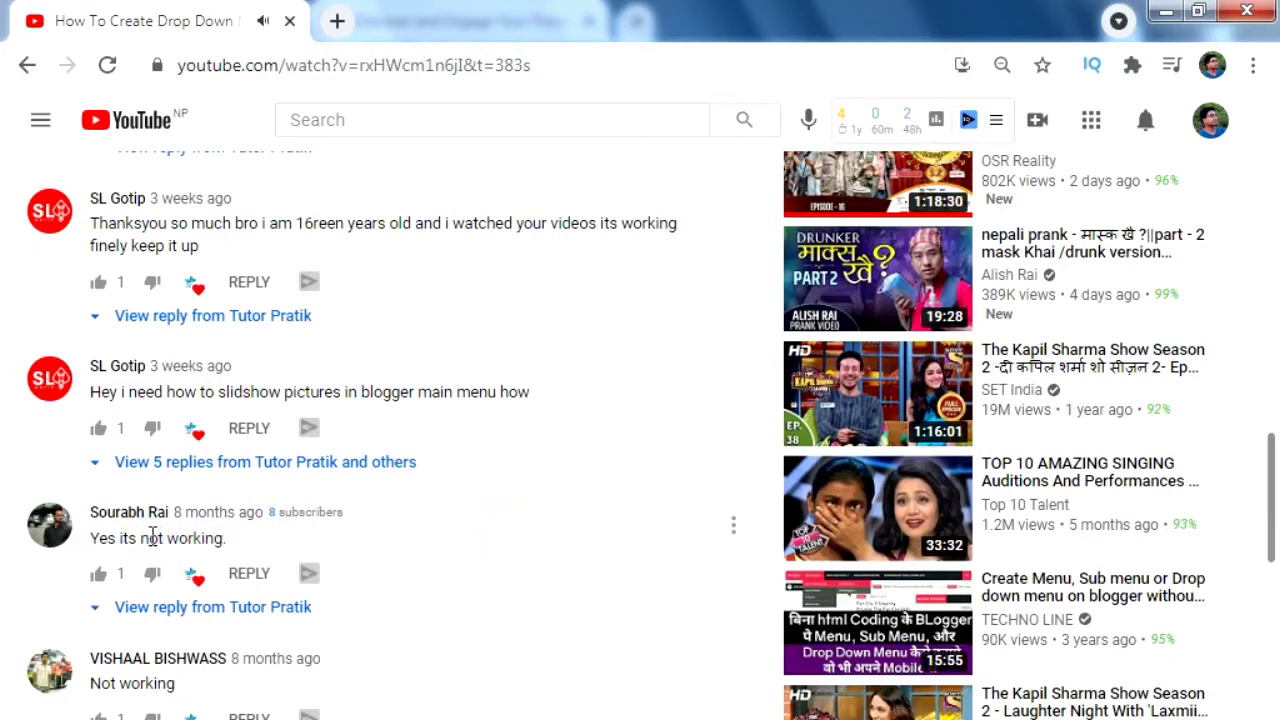
scroll(210, 540, down, 4)
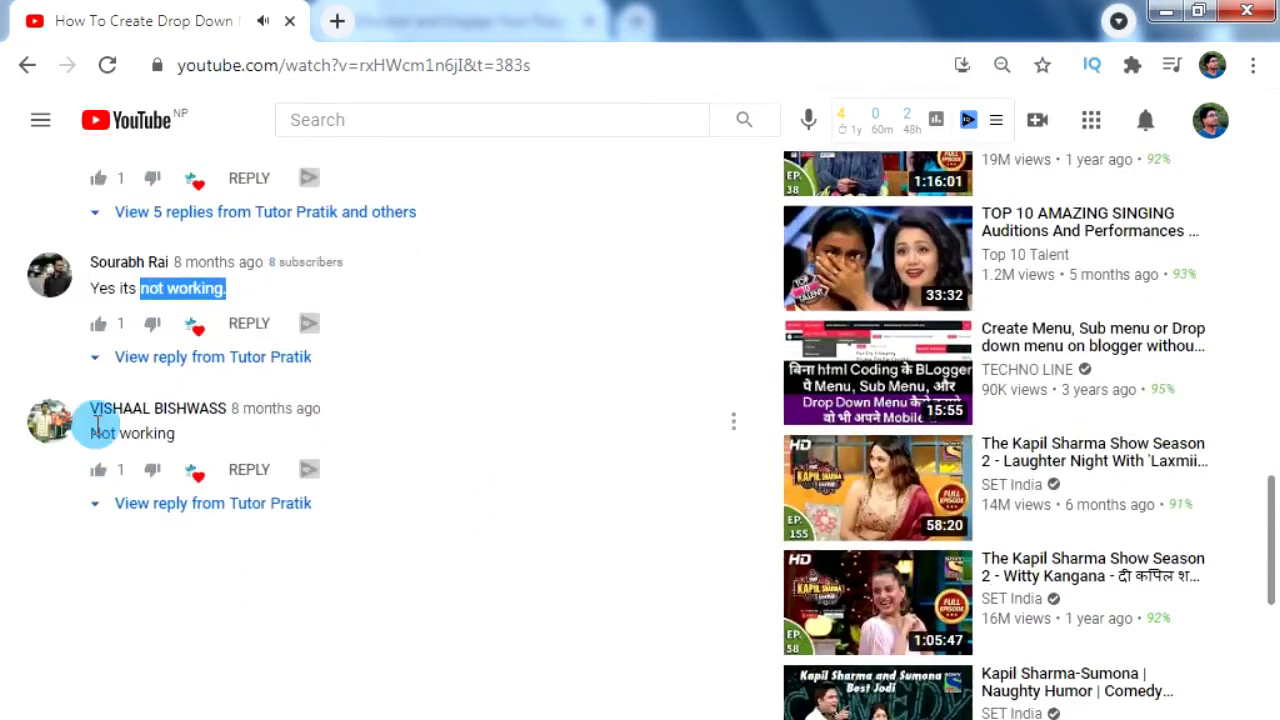
scroll(580, 429, up, 15)
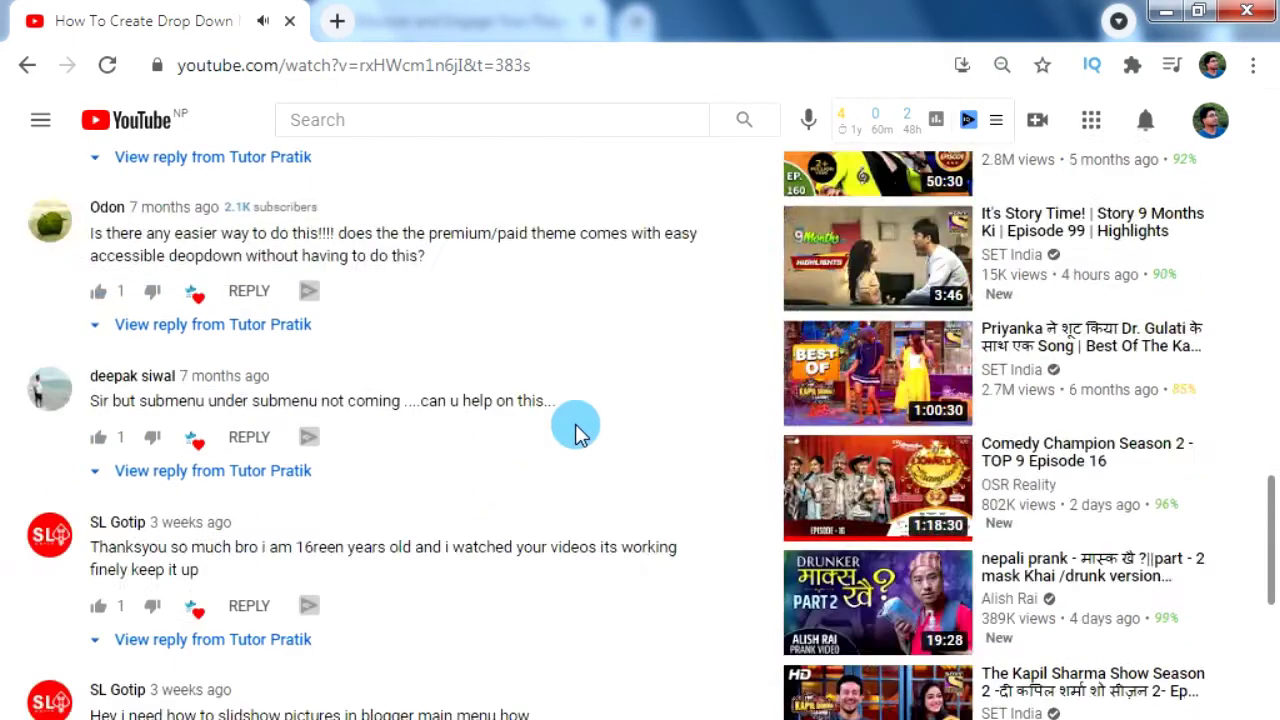
key(alt+Left)
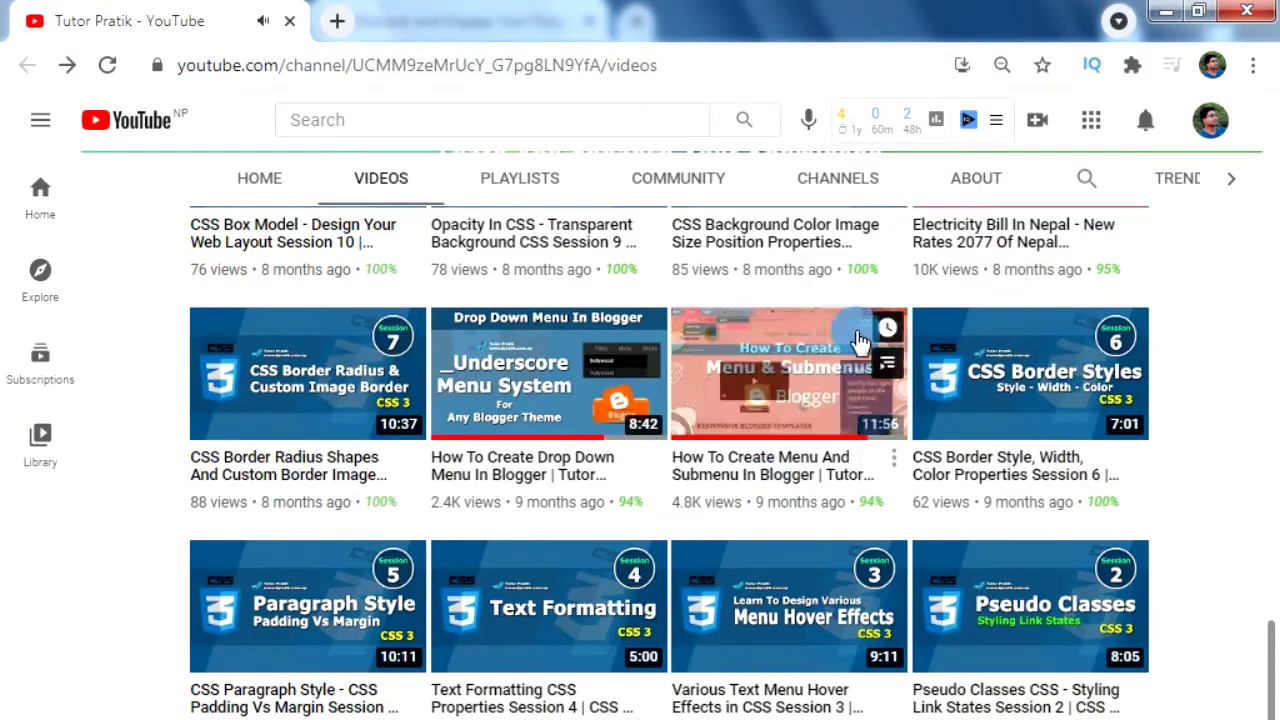
Step: Open the How To Create Menu And Submenu In Blogger video and skip ahead in playback
click(787, 338)
click(250, 548)
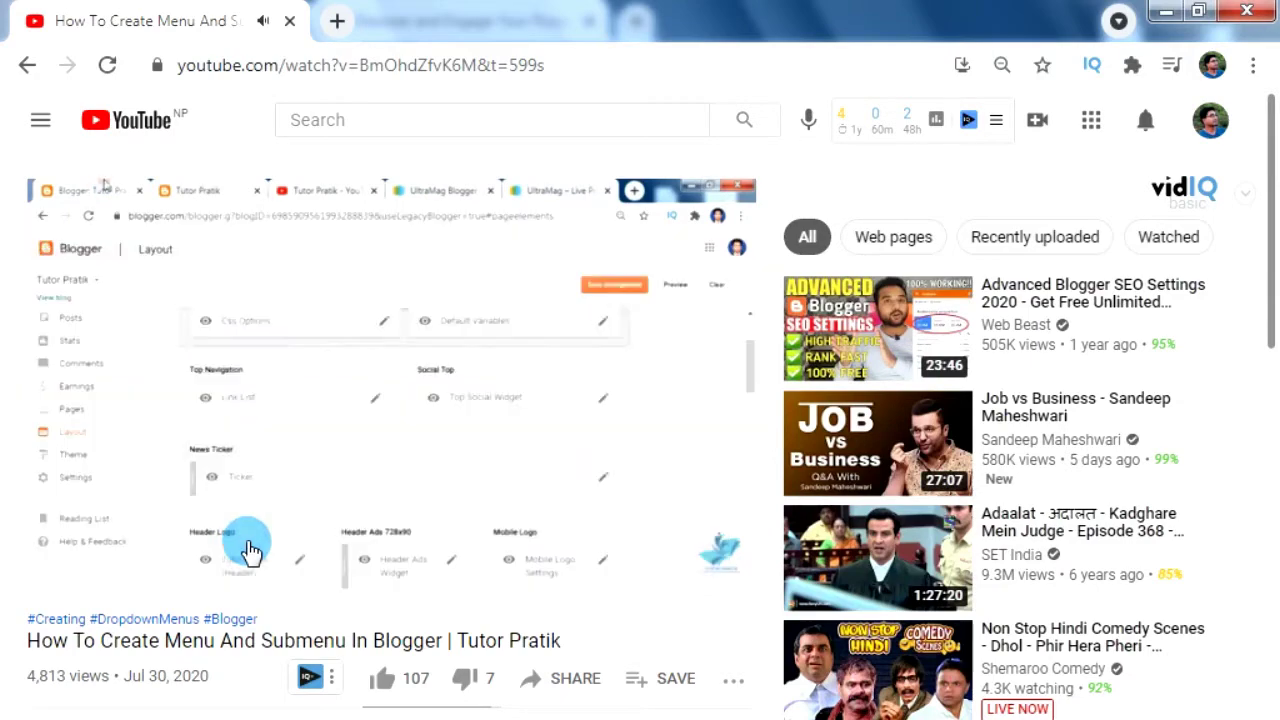
drag(25, 641, 634, 646)
click(634, 646)
Step: Highlight several comments, including the mobile-submenu complaint, then scroll back up to the player
scroll(414, 694, down, 3)
scroll(335, 675, down, 1)
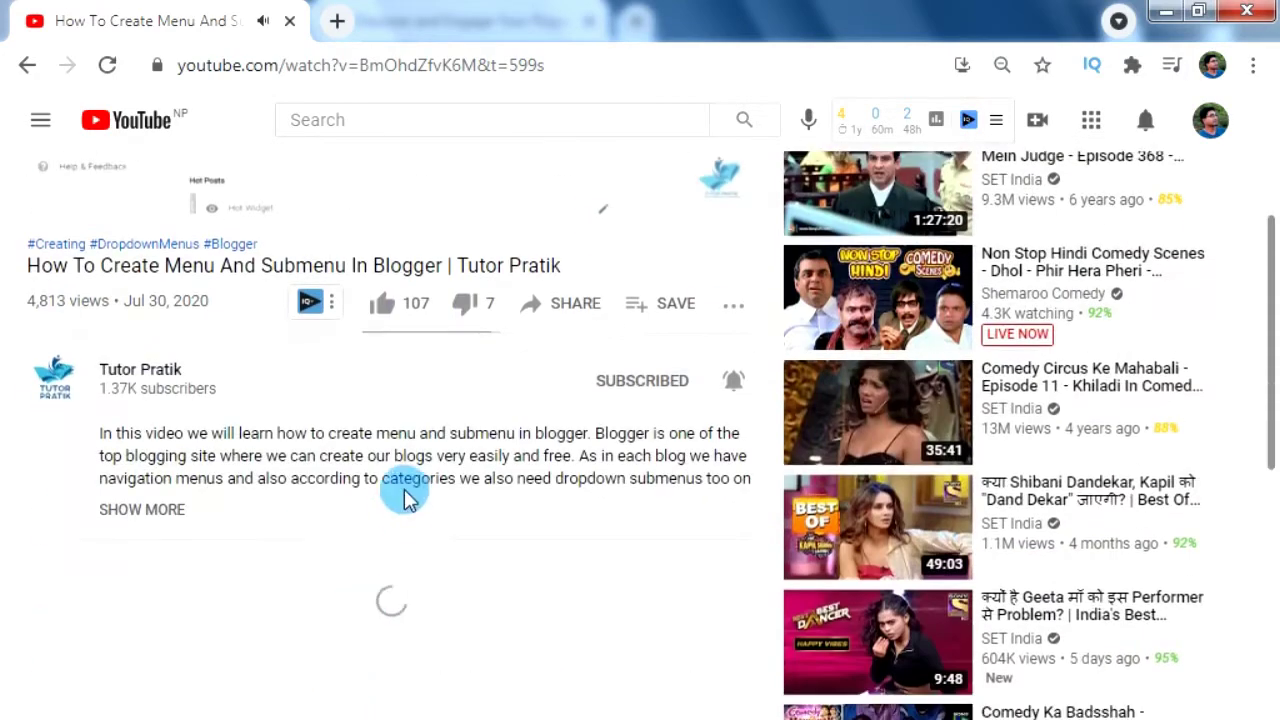
scroll(380, 520, down, 4)
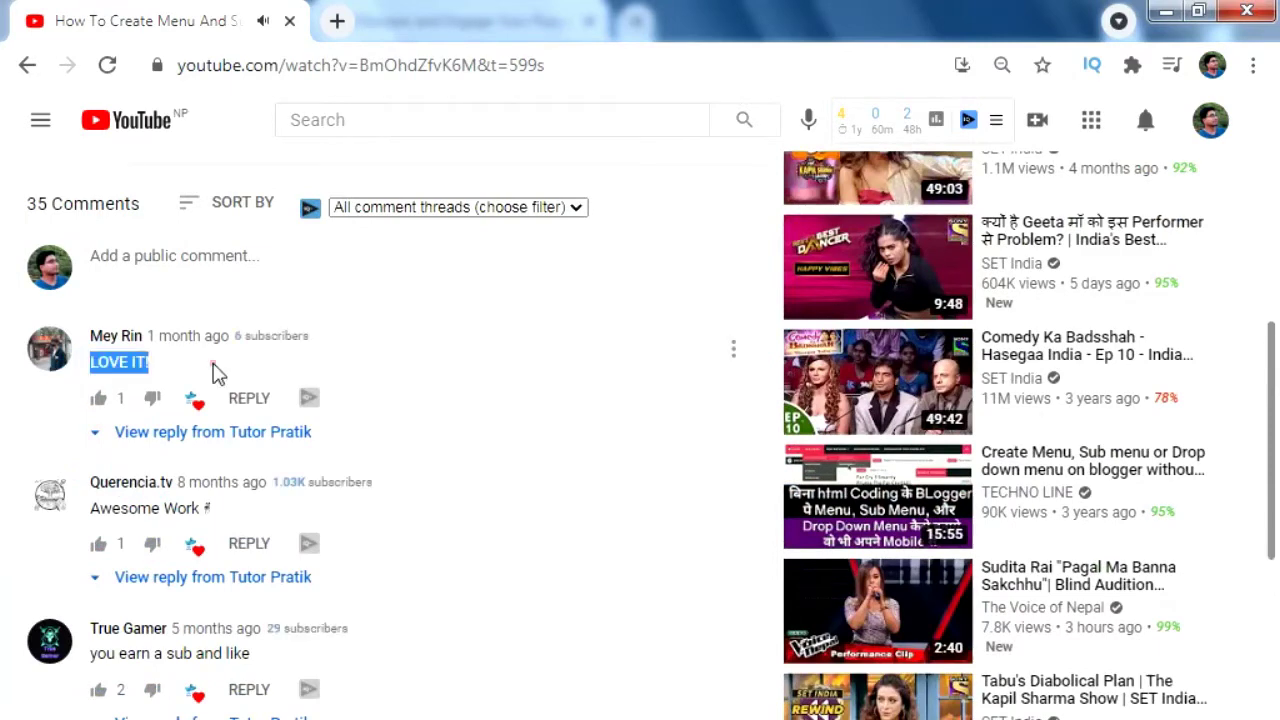
drag(92, 508, 210, 505)
scroll(300, 540, down, 3)
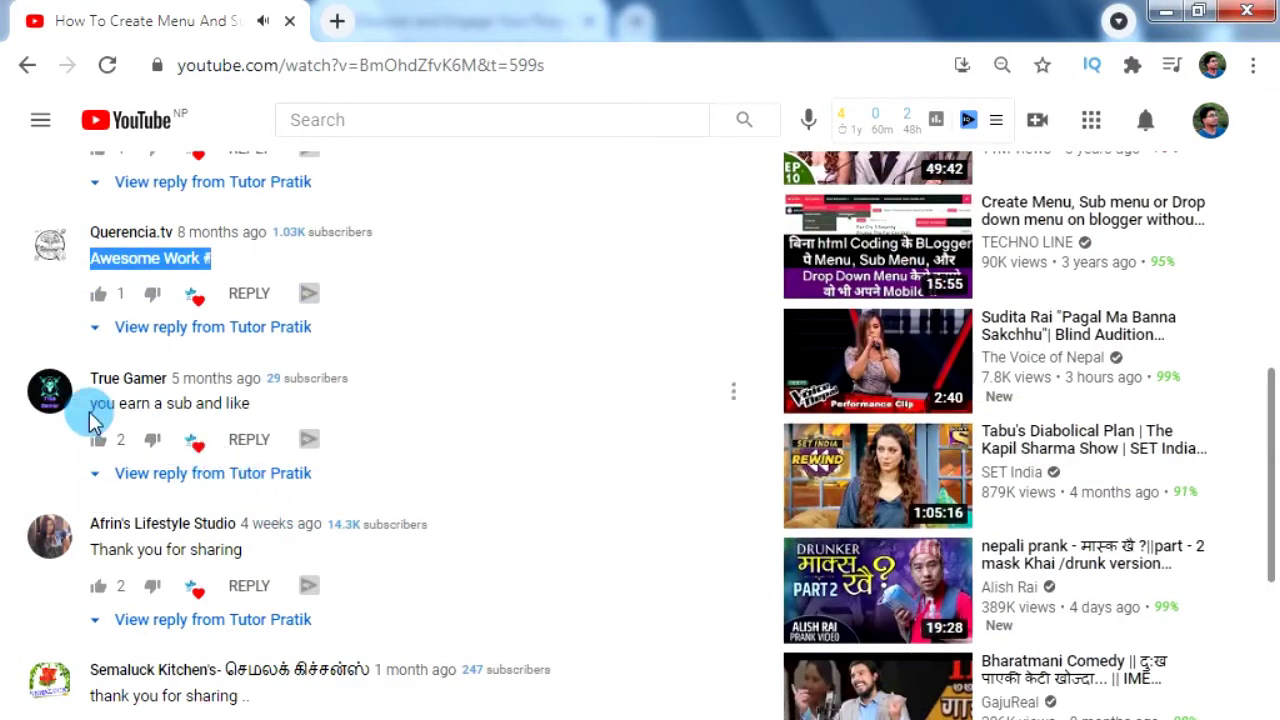
drag(90, 404, 249, 409)
drag(97, 549, 241, 550)
scroll(250, 555, down, 4)
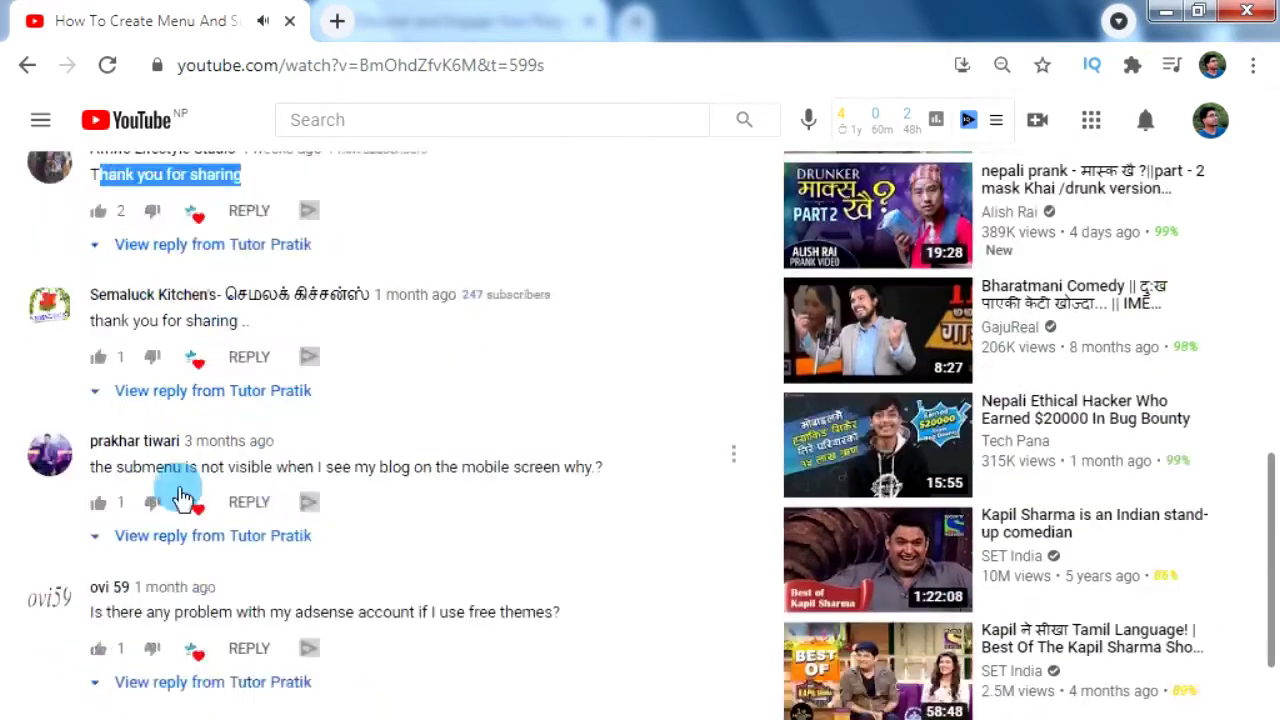
drag(112, 321, 280, 328)
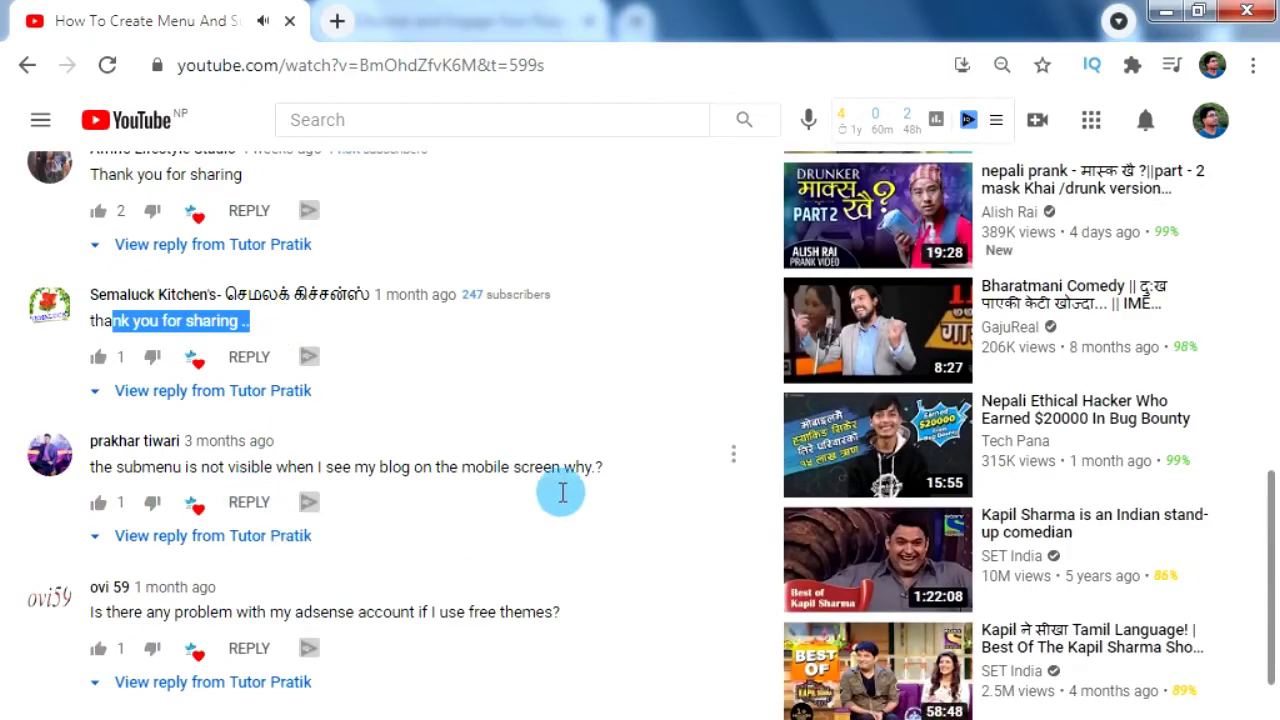
scroll(600, 460, up, 6)
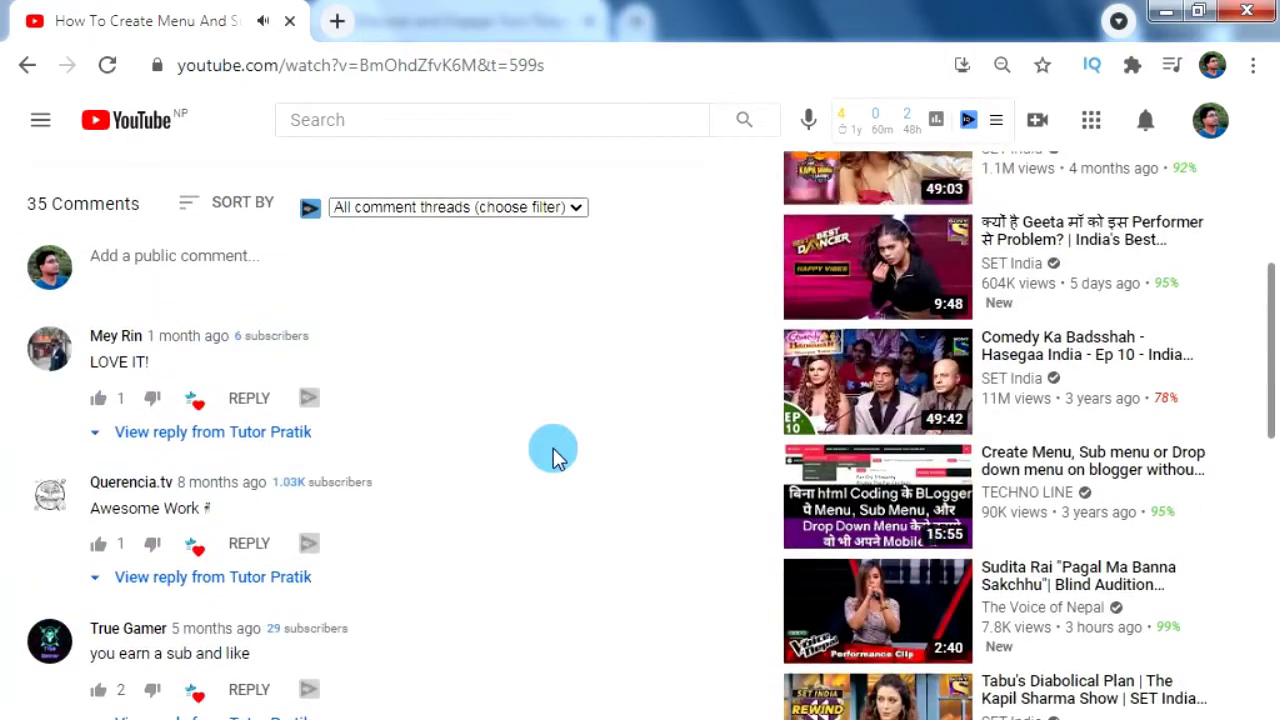
scroll(555, 455, up, 6)
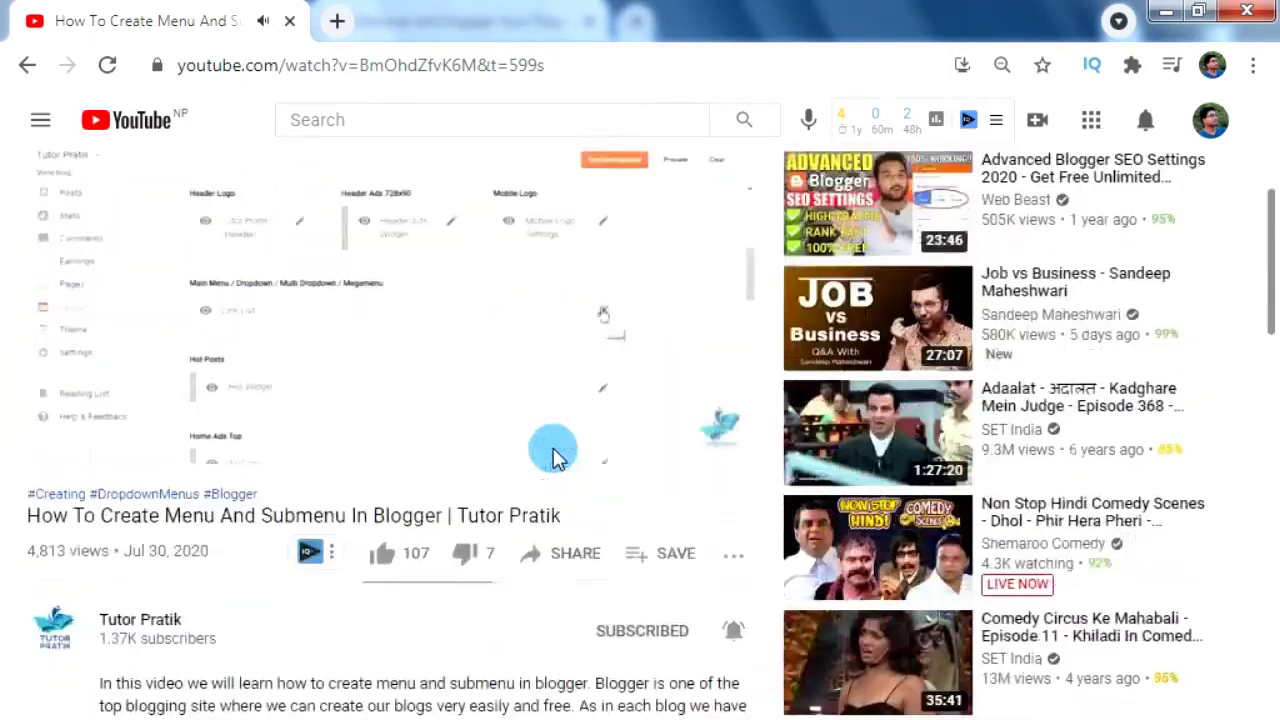
scroll(555, 455, up, 1)
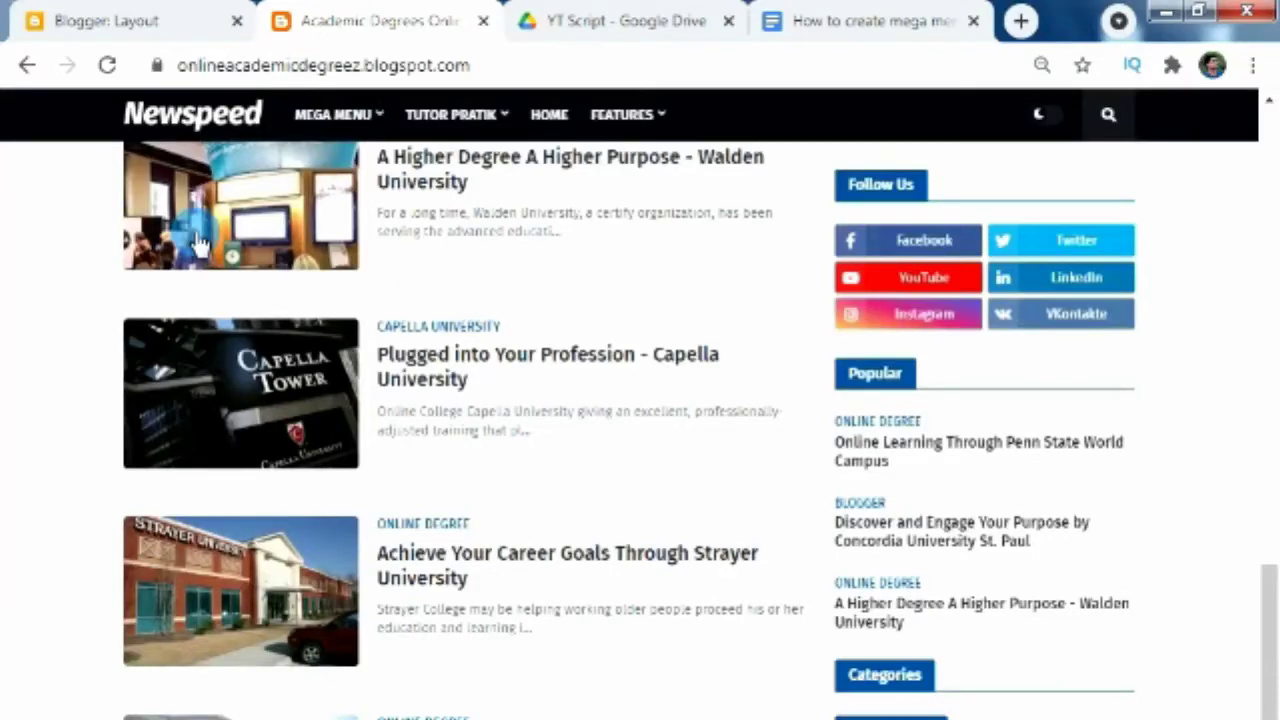
Step: Show the Tutor Pratik dropdown's nested submenu, then the five-thumbnail Mega Menu panel
mouse_move(469, 131)
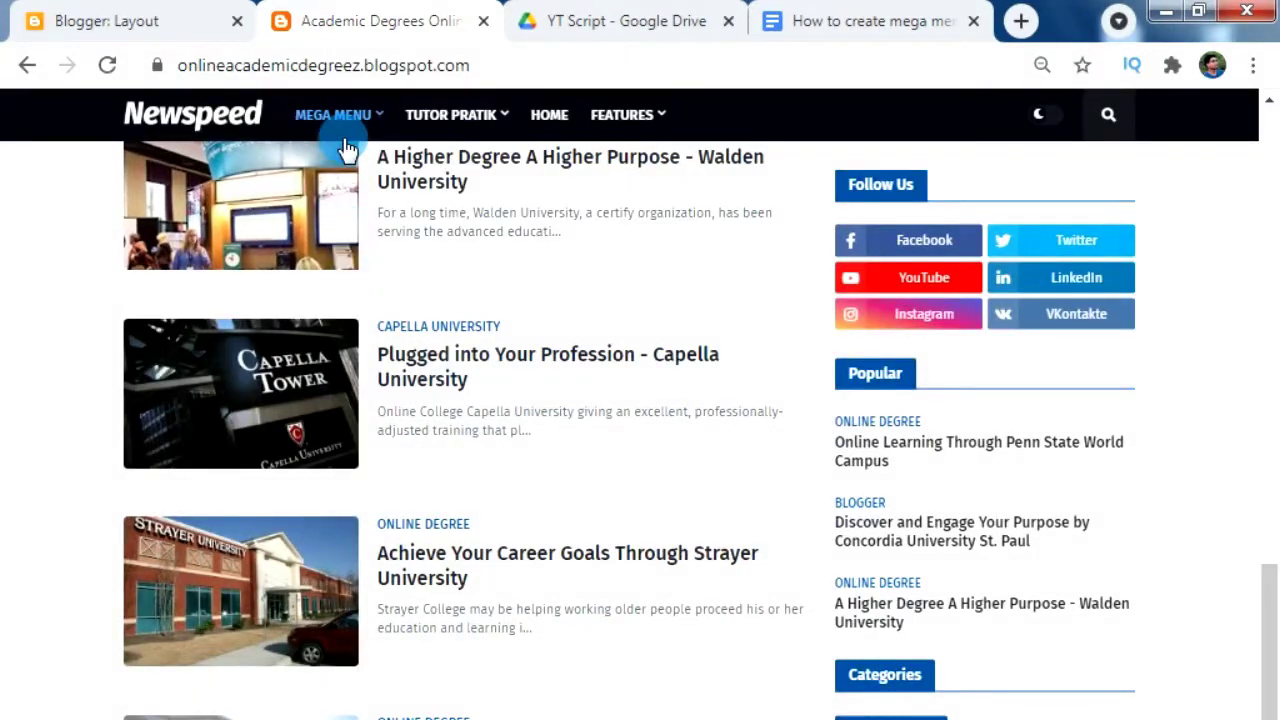
mouse_move(360, 122)
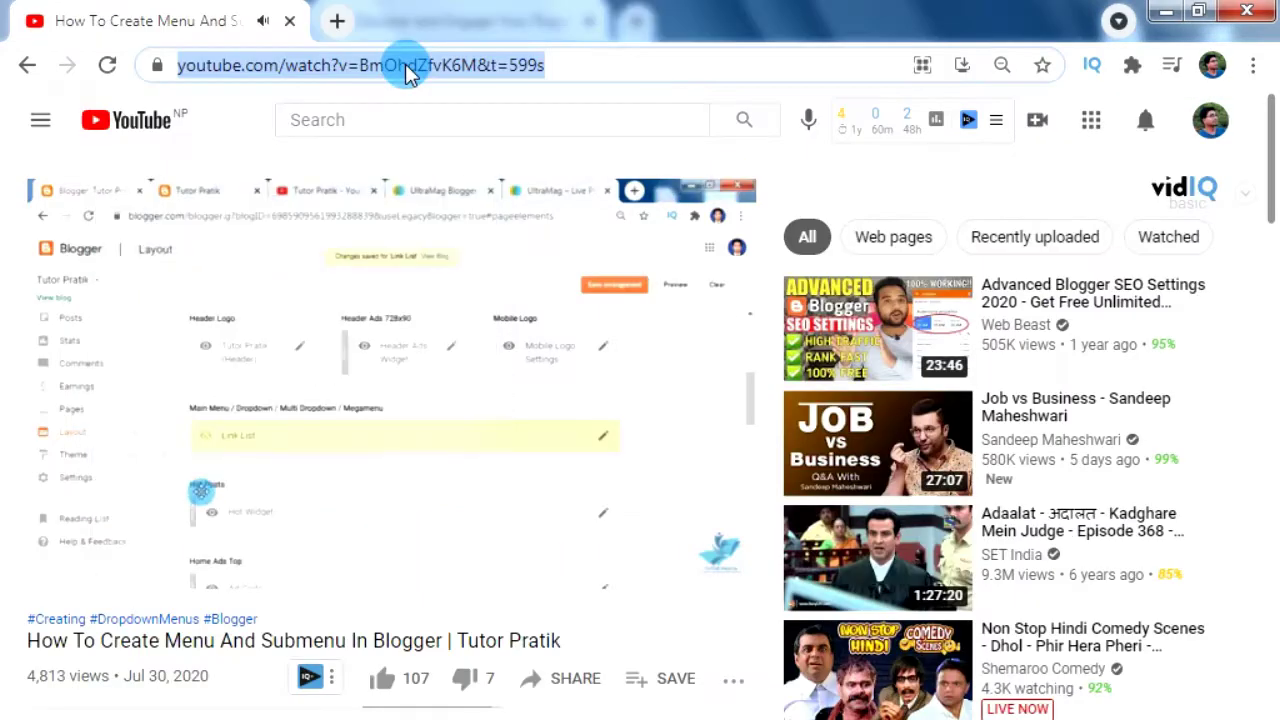
Step: Search Google for 'free blogger template' and open gooyaabitemplates.com's free template list
text(free blogg)
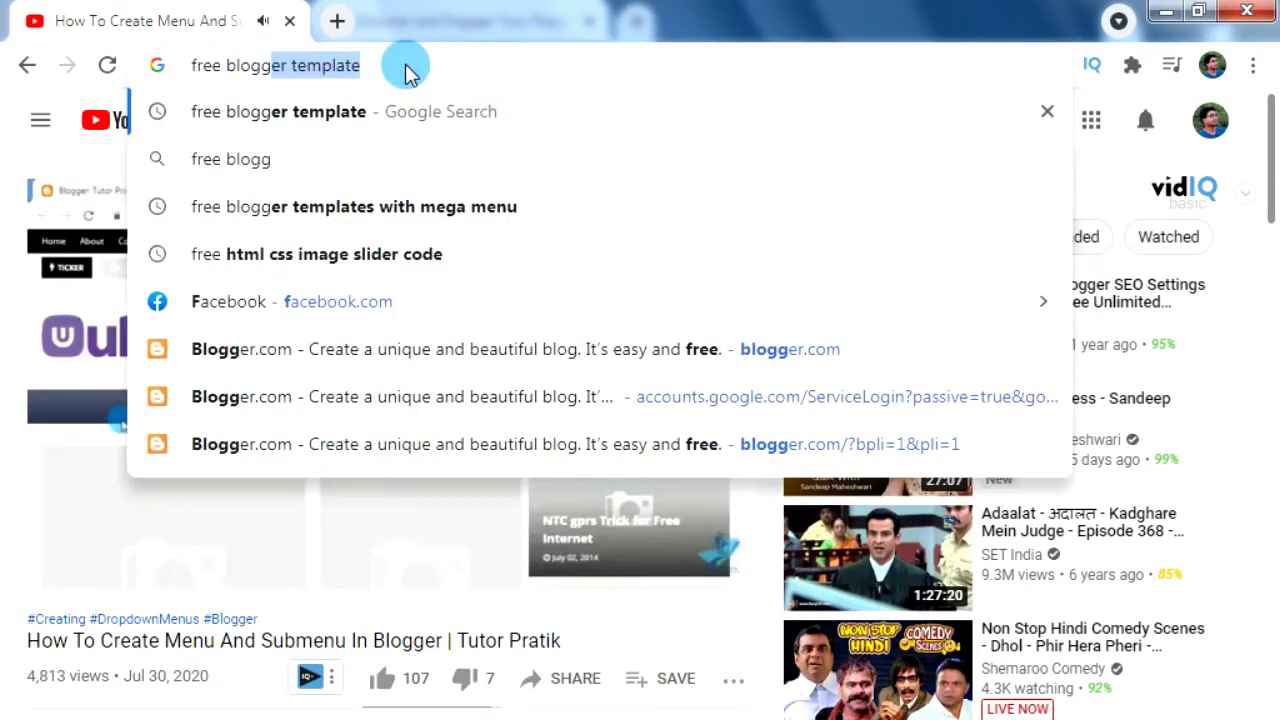
key(Return)
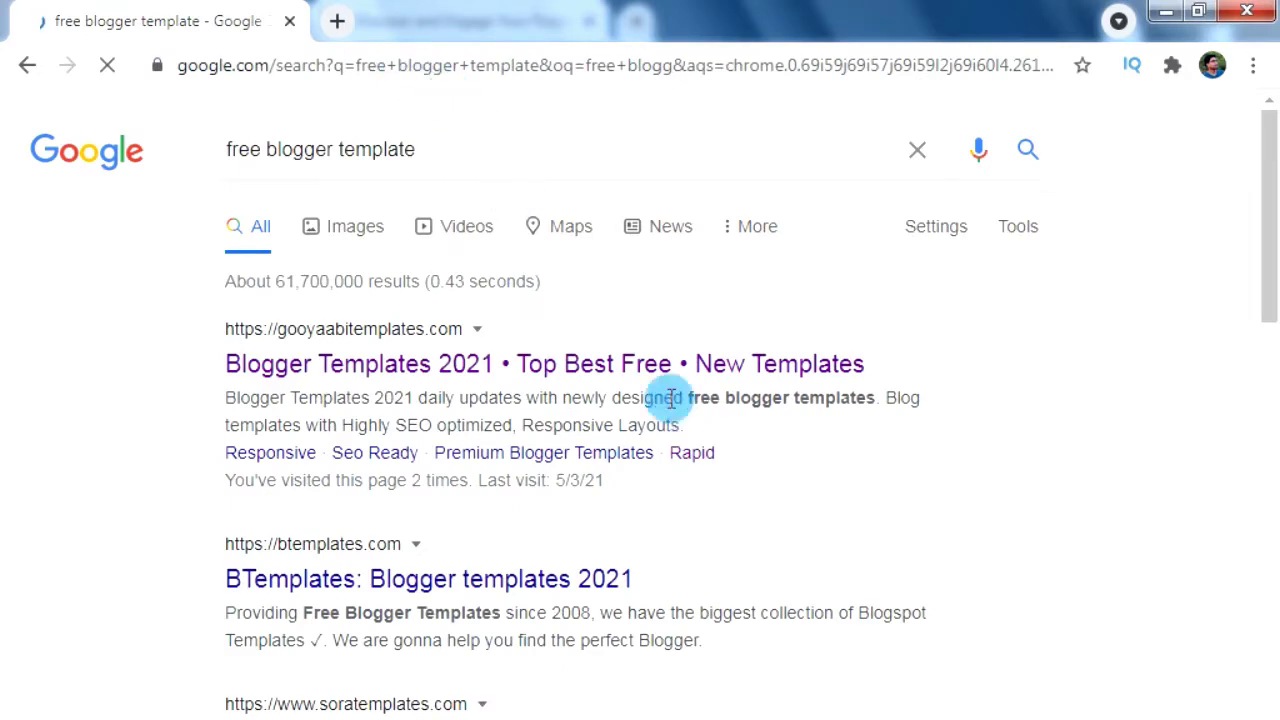
click(648, 368)
click(646, 370)
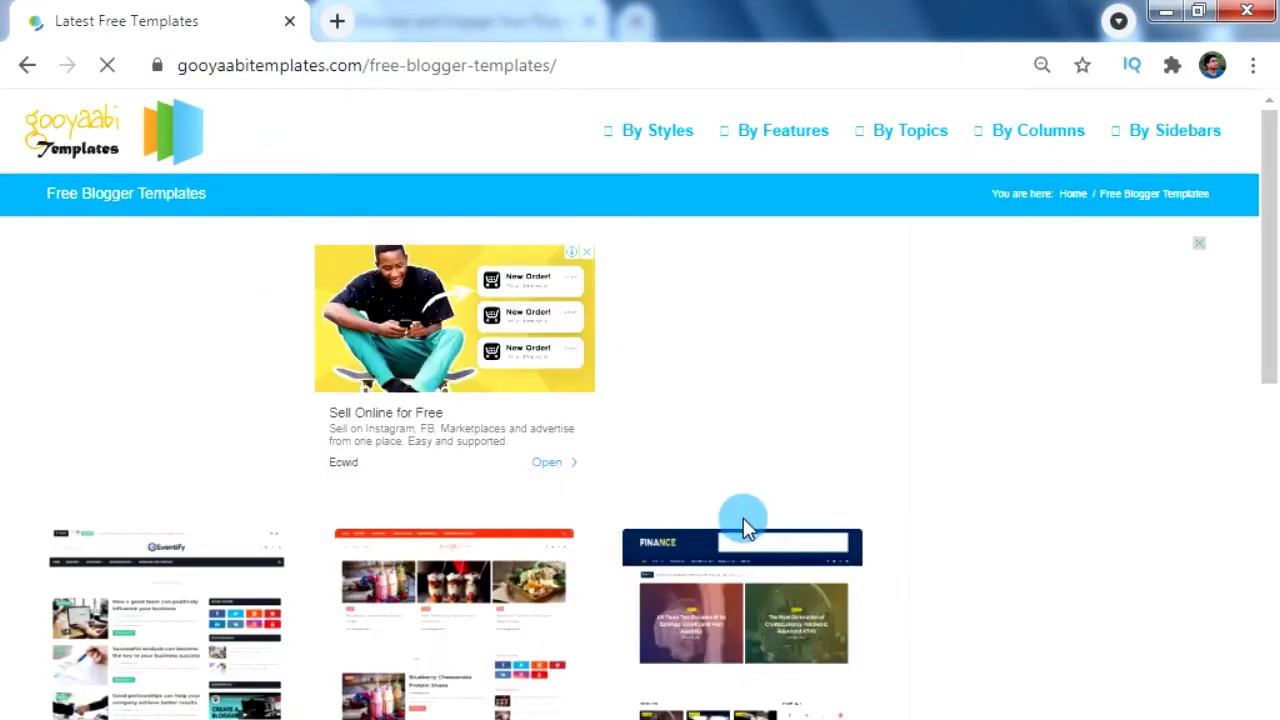
Step: Open the FINANCE template, preview it live, and start its free download
scroll(648, 567, down, 4)
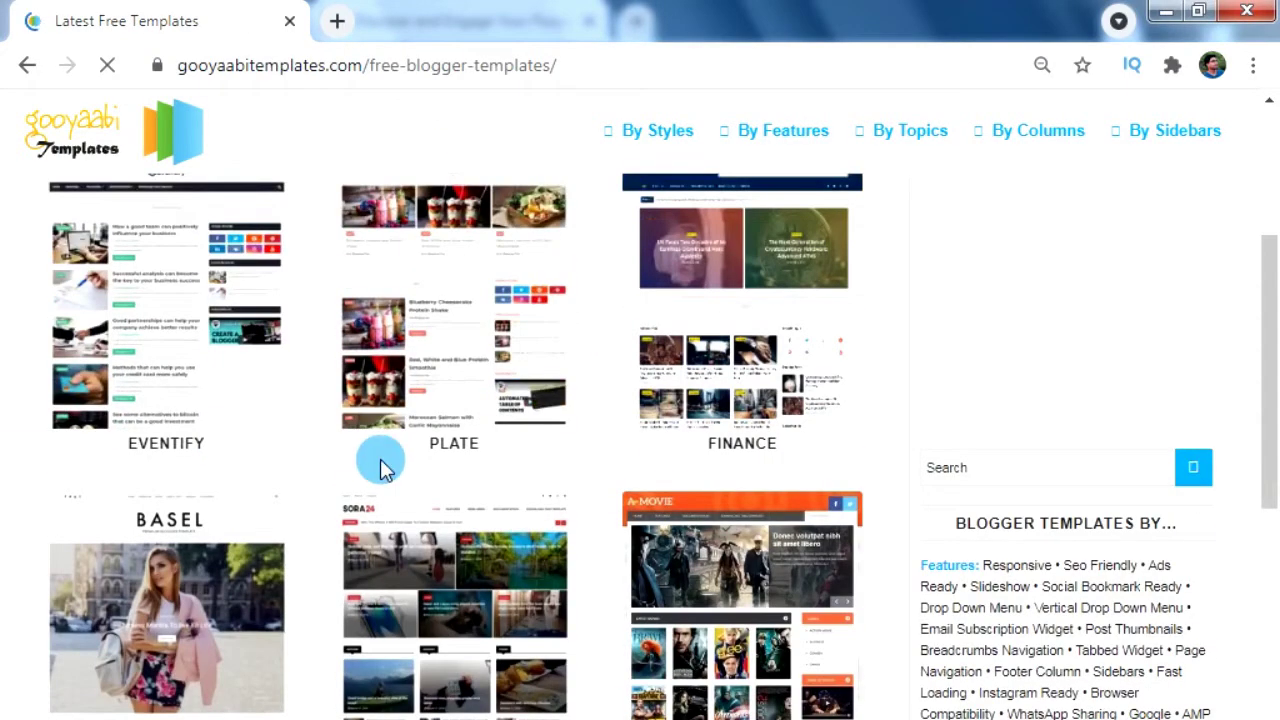
click(727, 432)
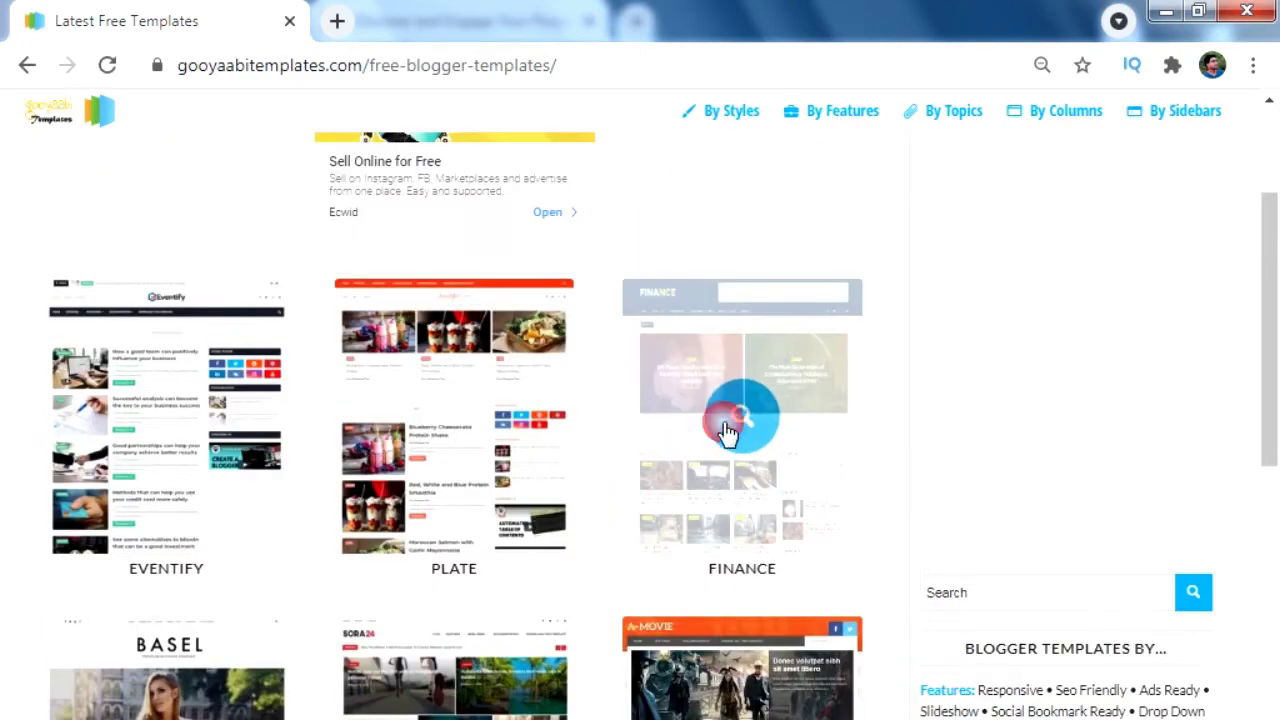
click(143, 546)
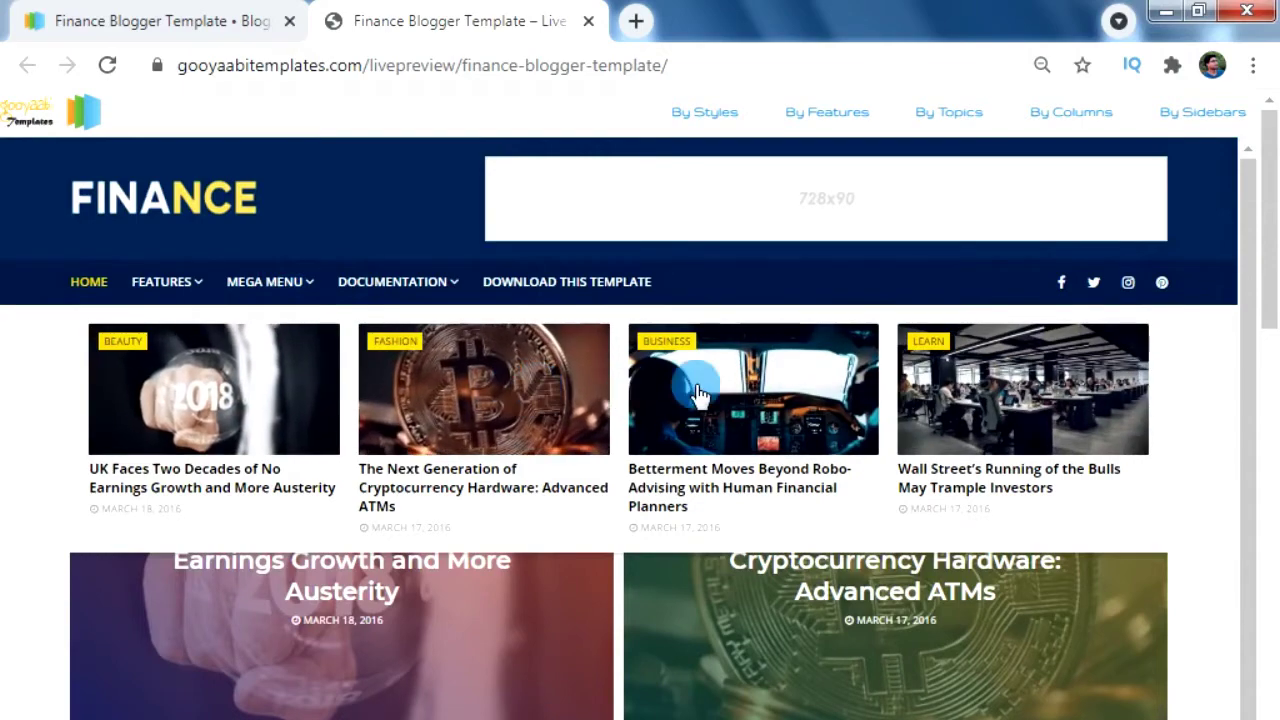
click(630, 386)
click(908, 375)
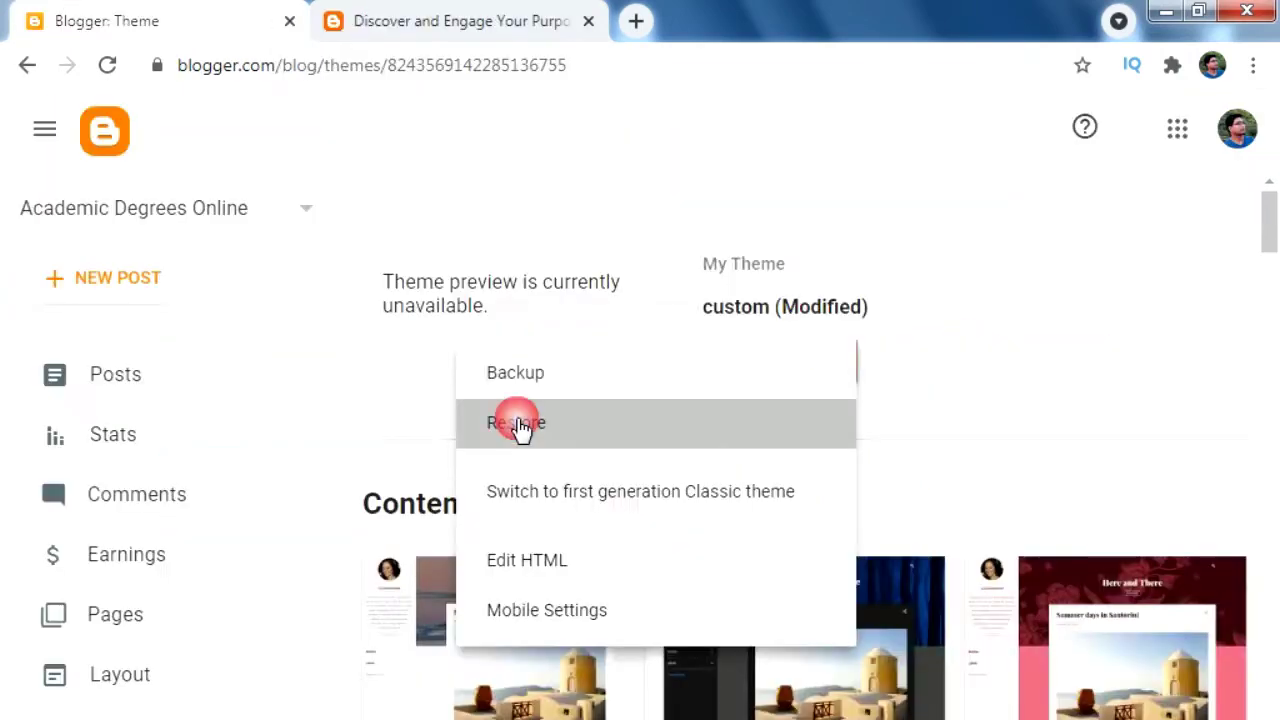
Step: View the blog with the new theme and highlight the free template credits note
click(462, 240)
click(460, 20)
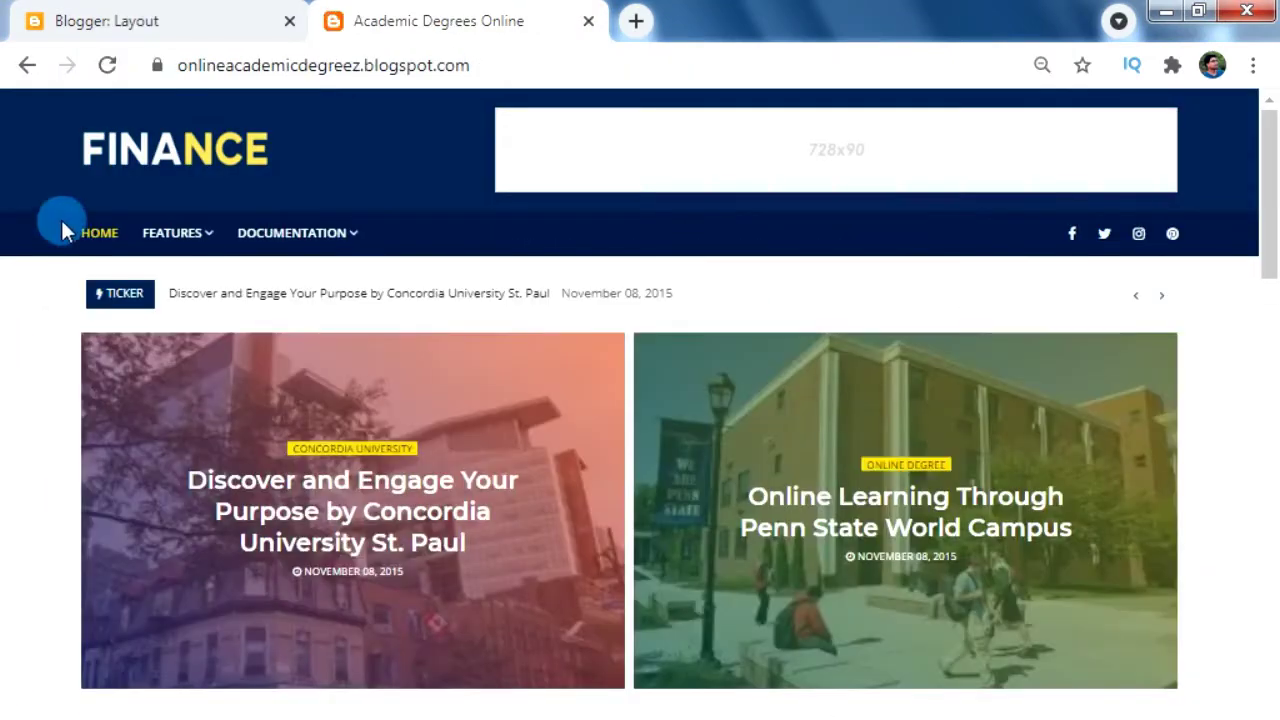
triple_click(57, 223)
click(100, 200)
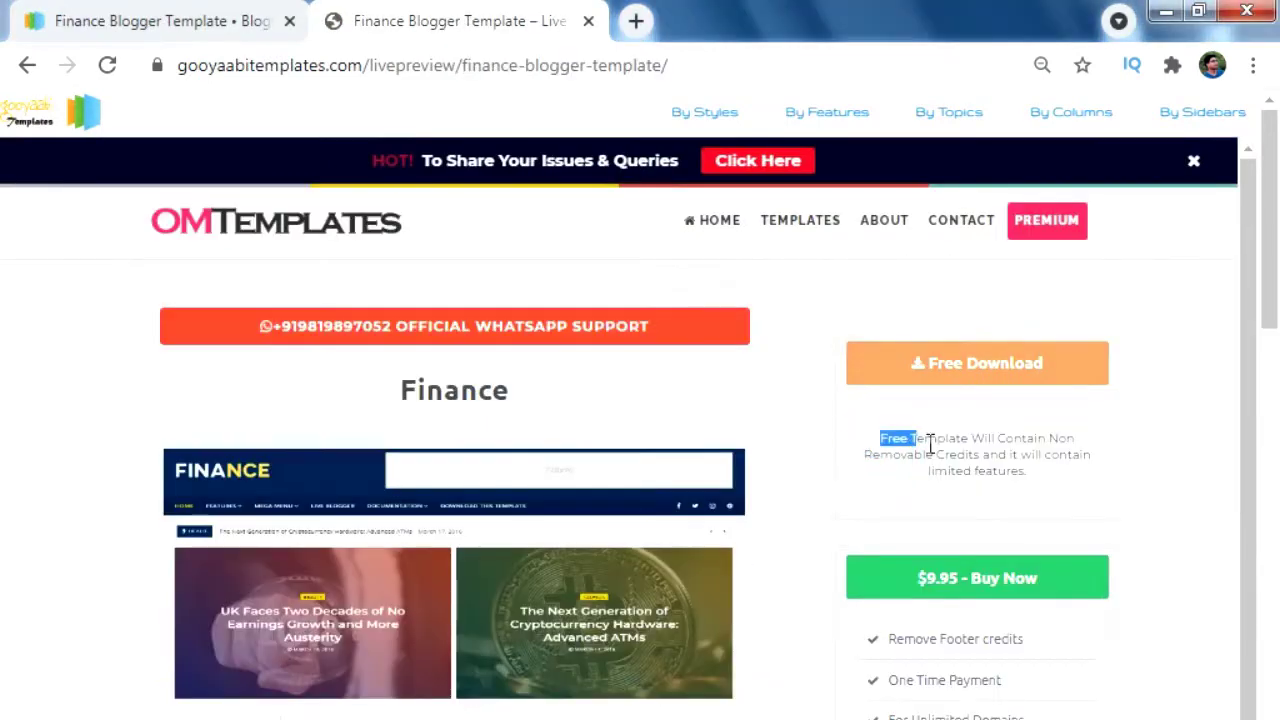
drag(930, 444, 1040, 478)
click(925, 487)
drag(871, 436, 1035, 481)
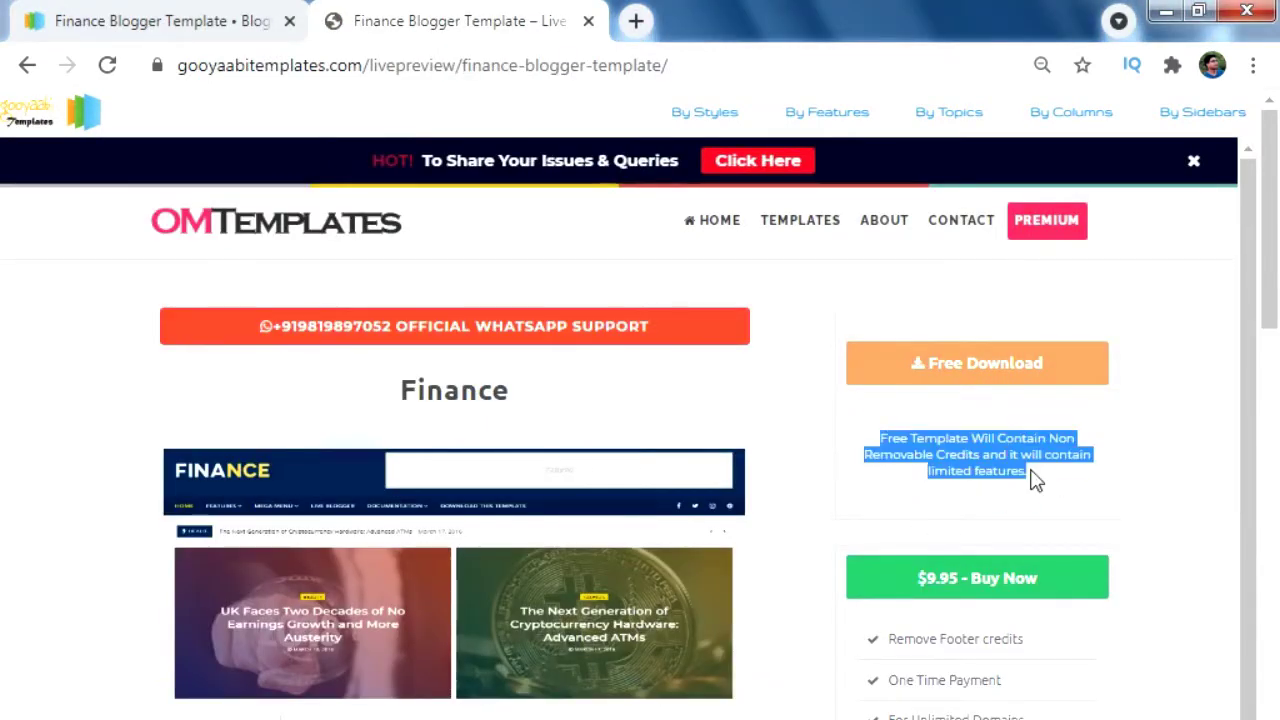
click(1047, 488)
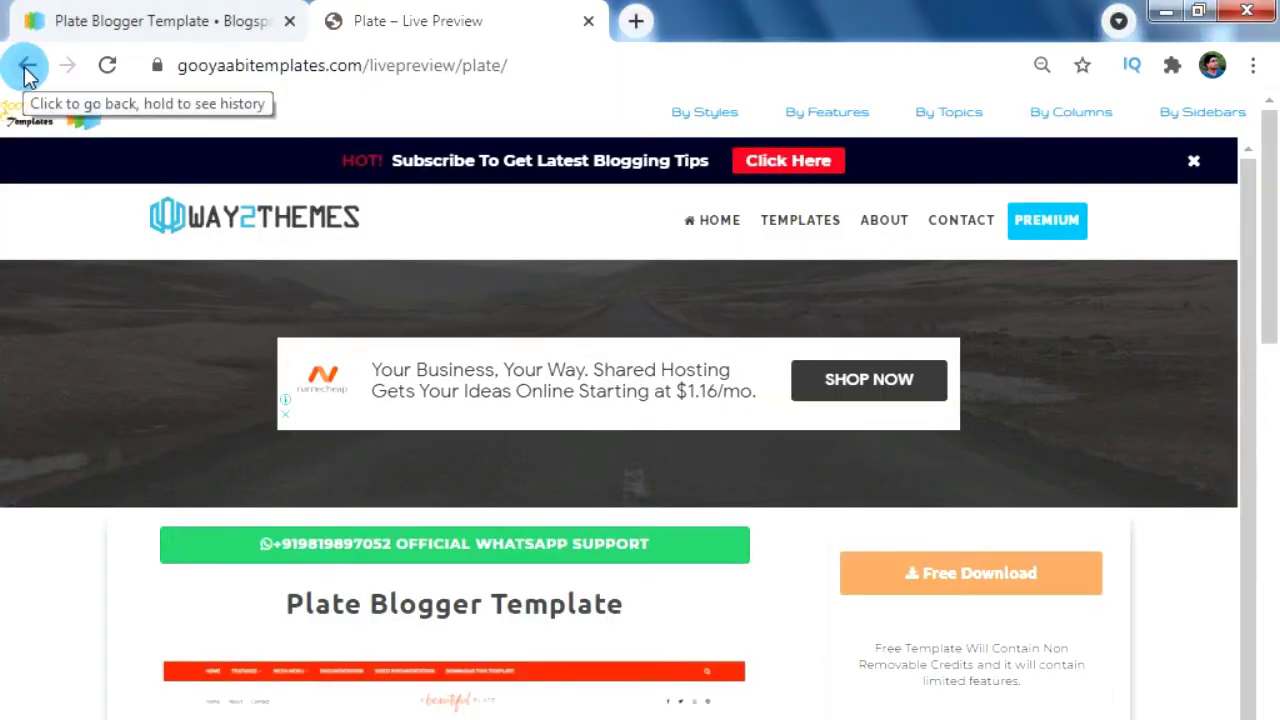
Step: Close the Plate live preview and go back to the templates list
click(27, 70)
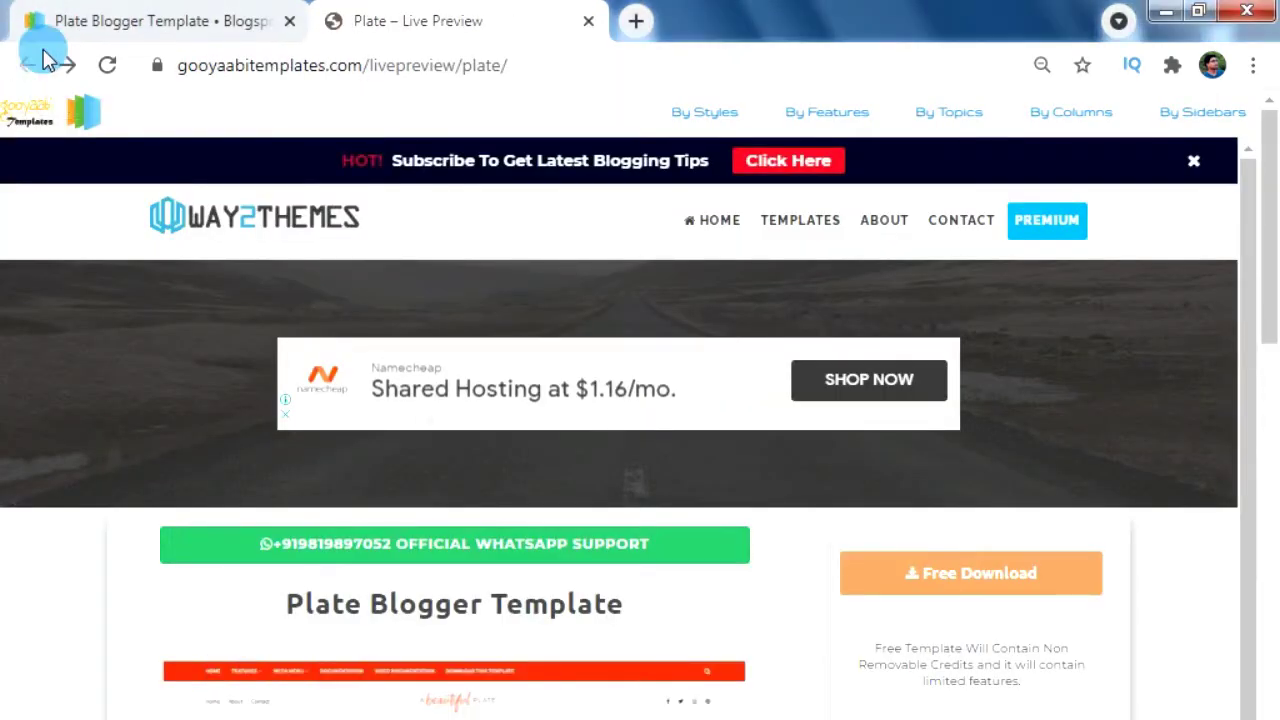
click(587, 22)
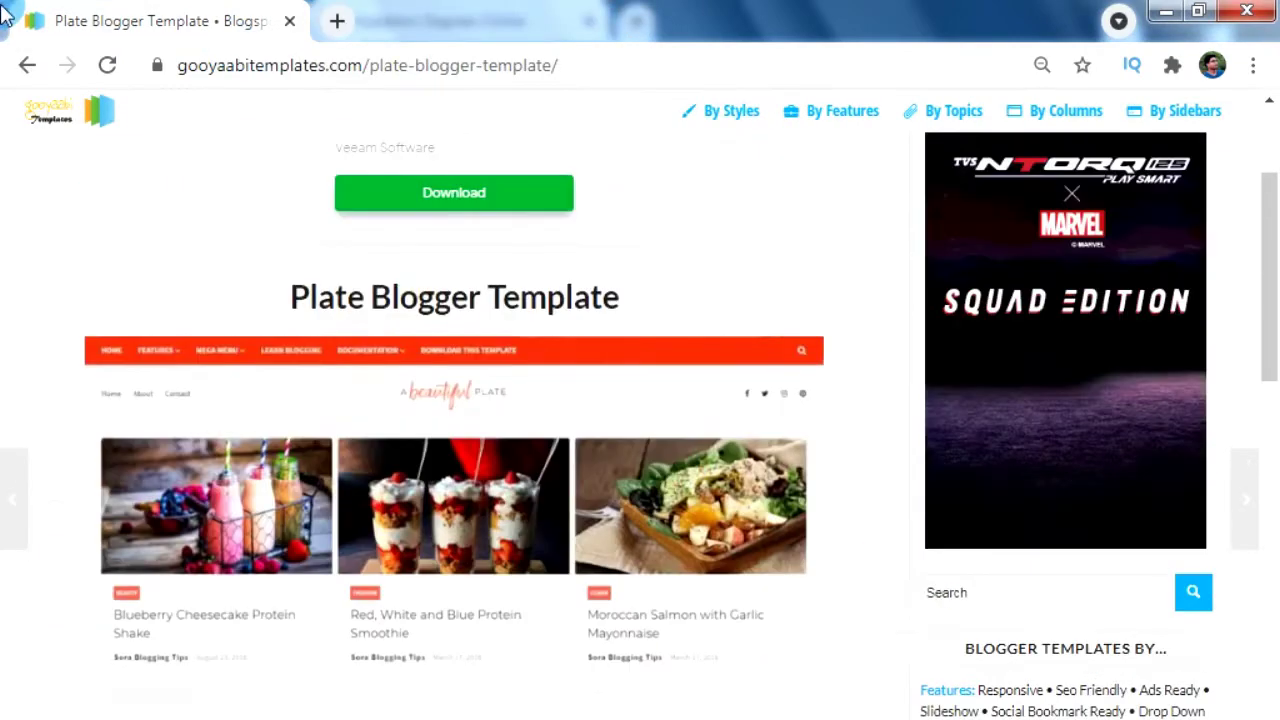
click(27, 65)
click(477, 506)
click(154, 428)
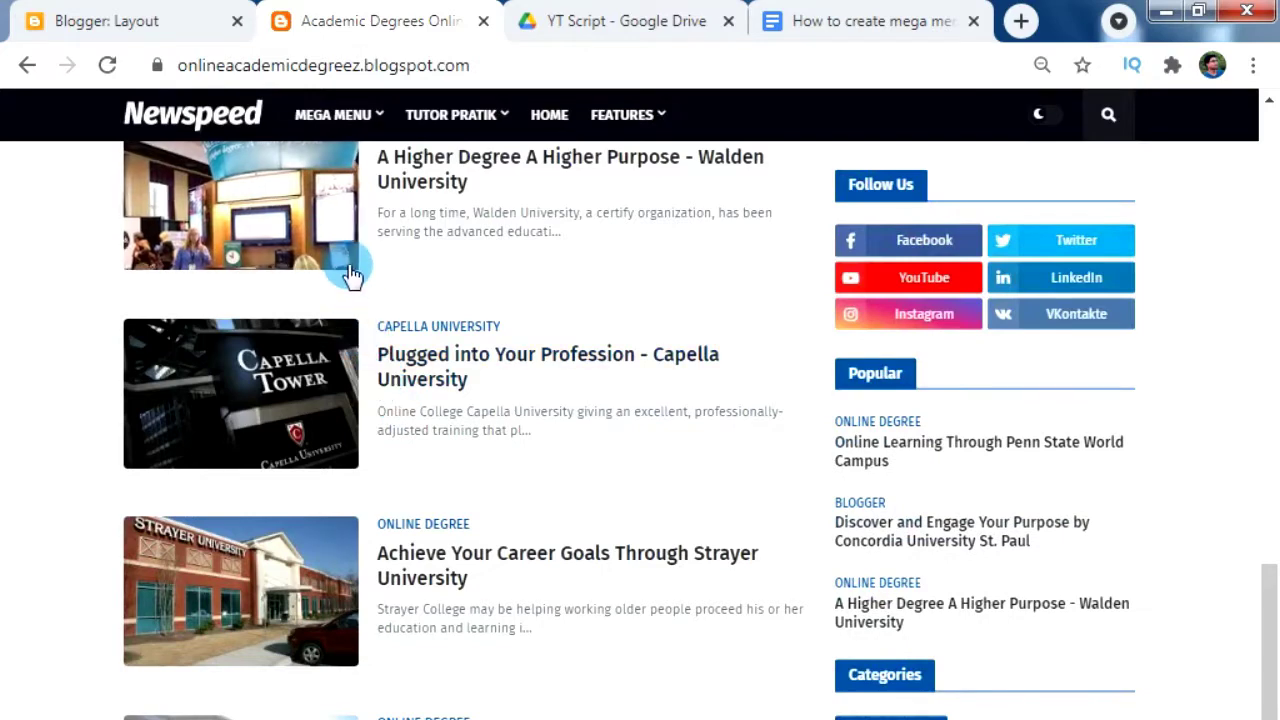
Step: Demonstrate the Mega Menu, the Tutor Pratik > CSS nested submenu, and the Features menu
mouse_move(360, 118)
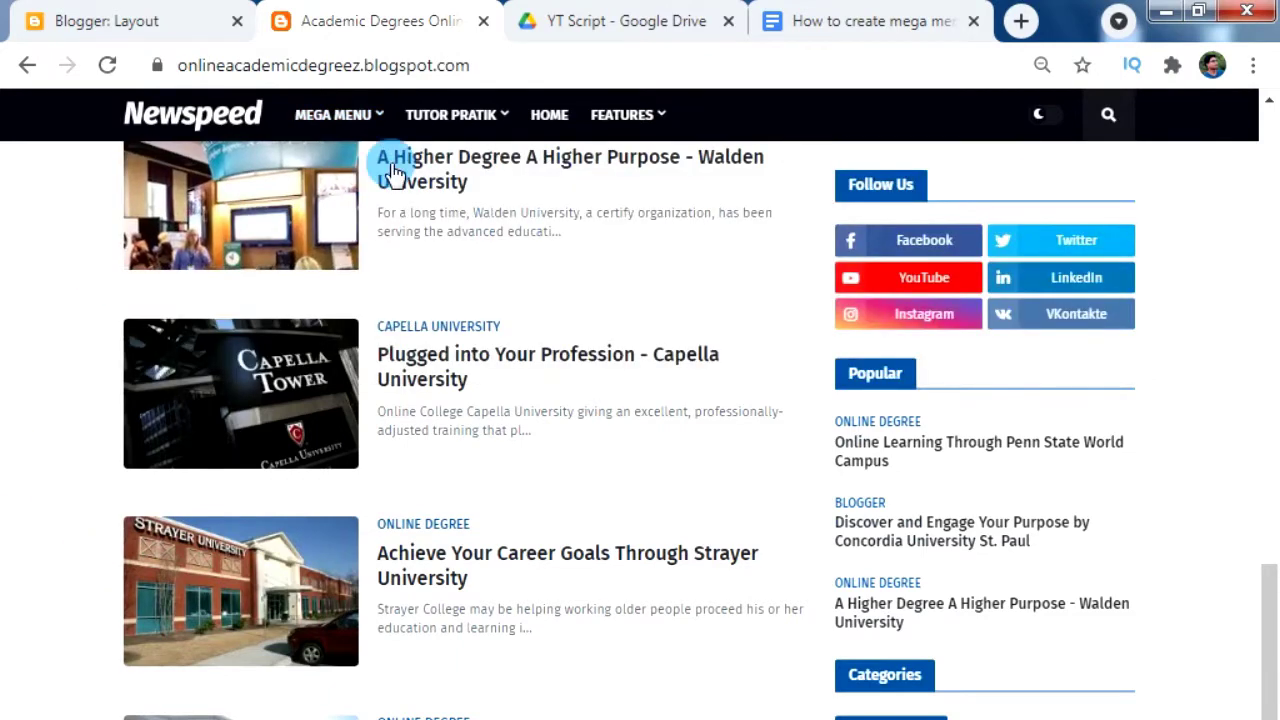
mouse_move(471, 137)
mouse_move(507, 201)
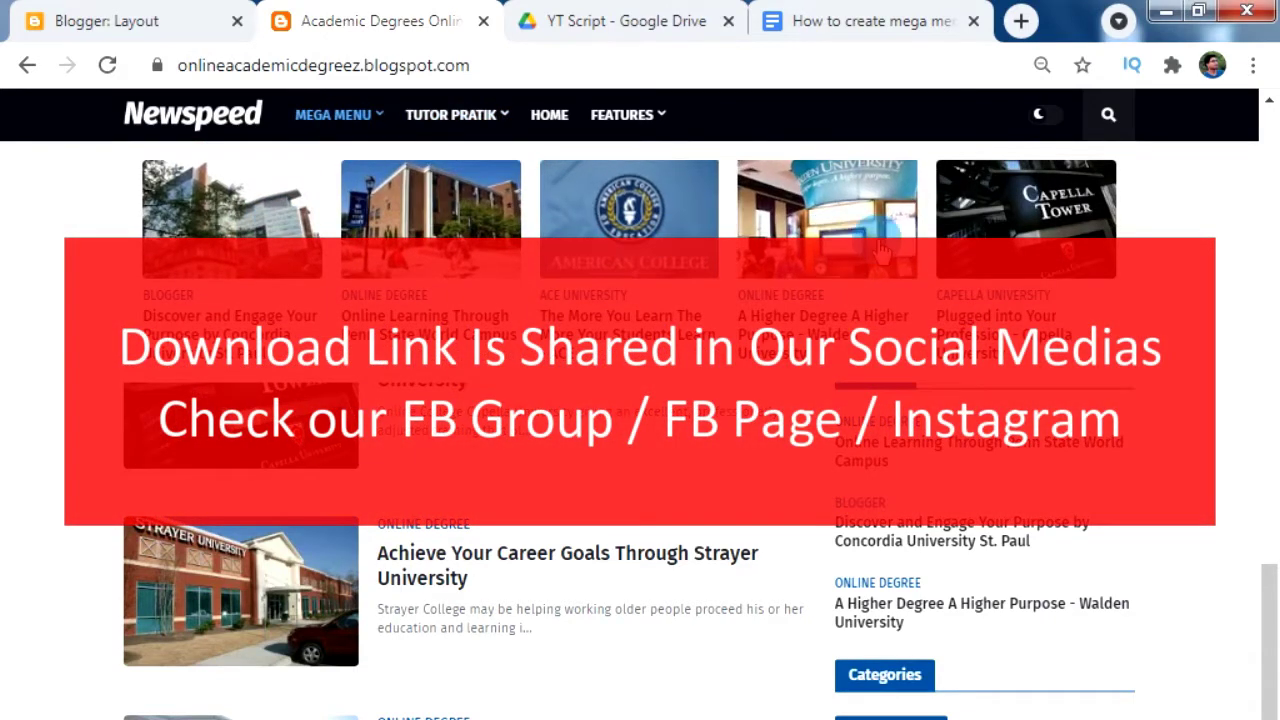
mouse_move(640, 125)
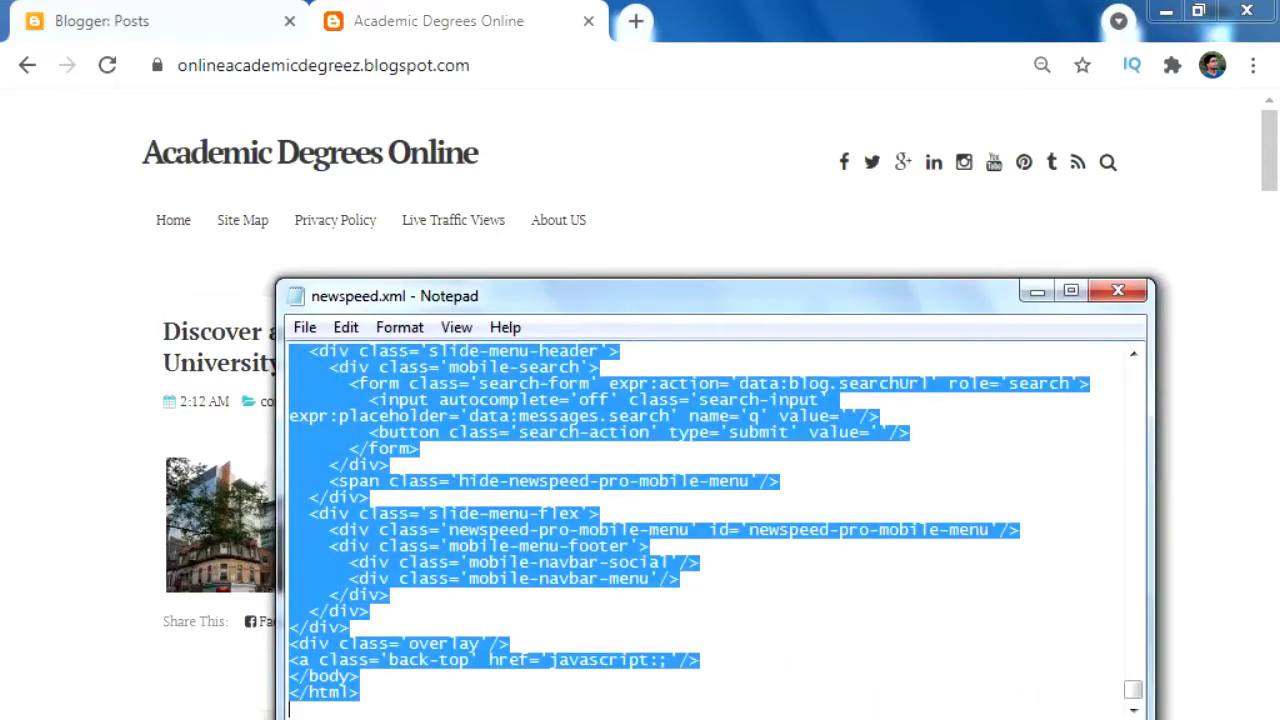
Step: Copy all of newspeed.xml's code, minimise Notepad, and return to the Blogger dashboard
click(671, 628)
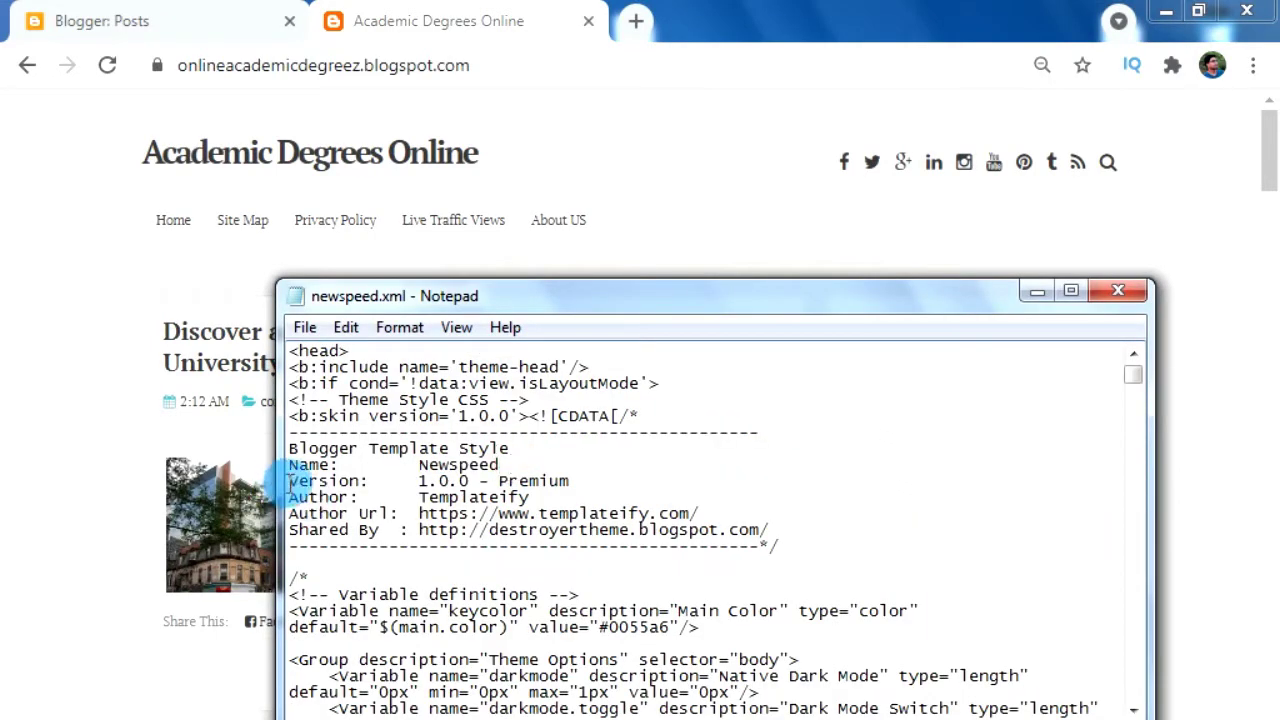
key(ctrl+a)
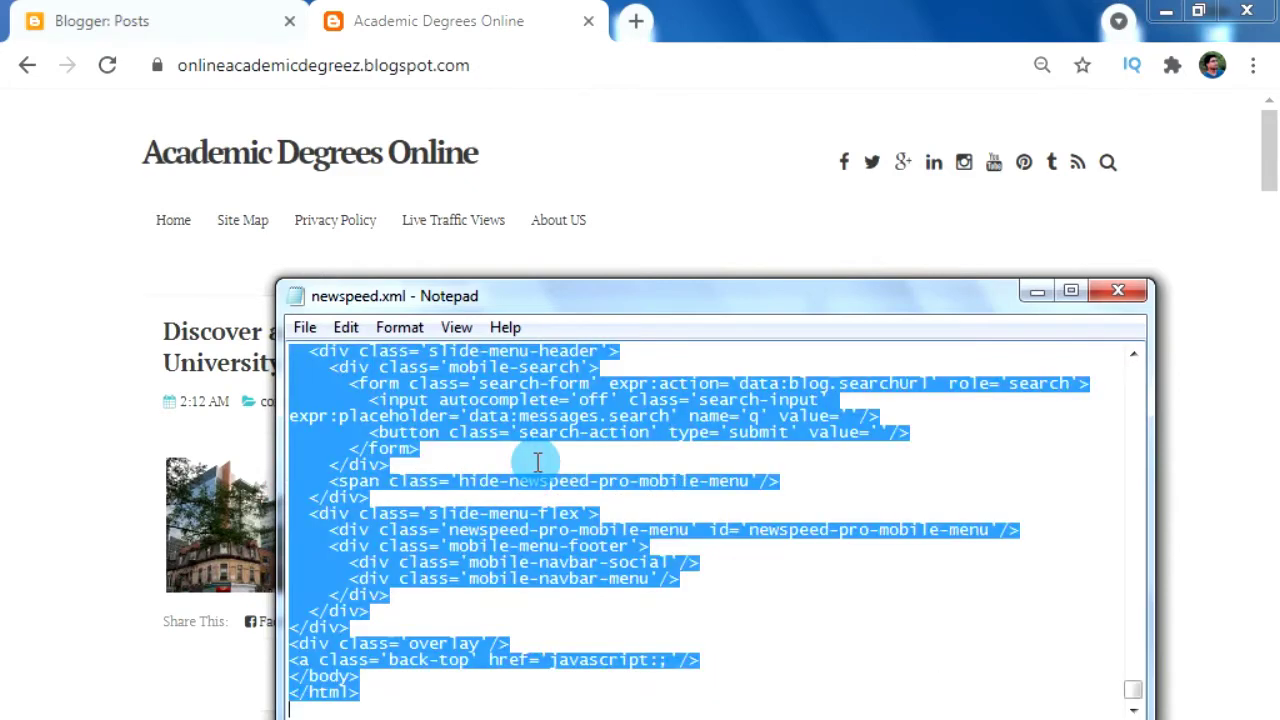
right_click(448, 370)
click(540, 455)
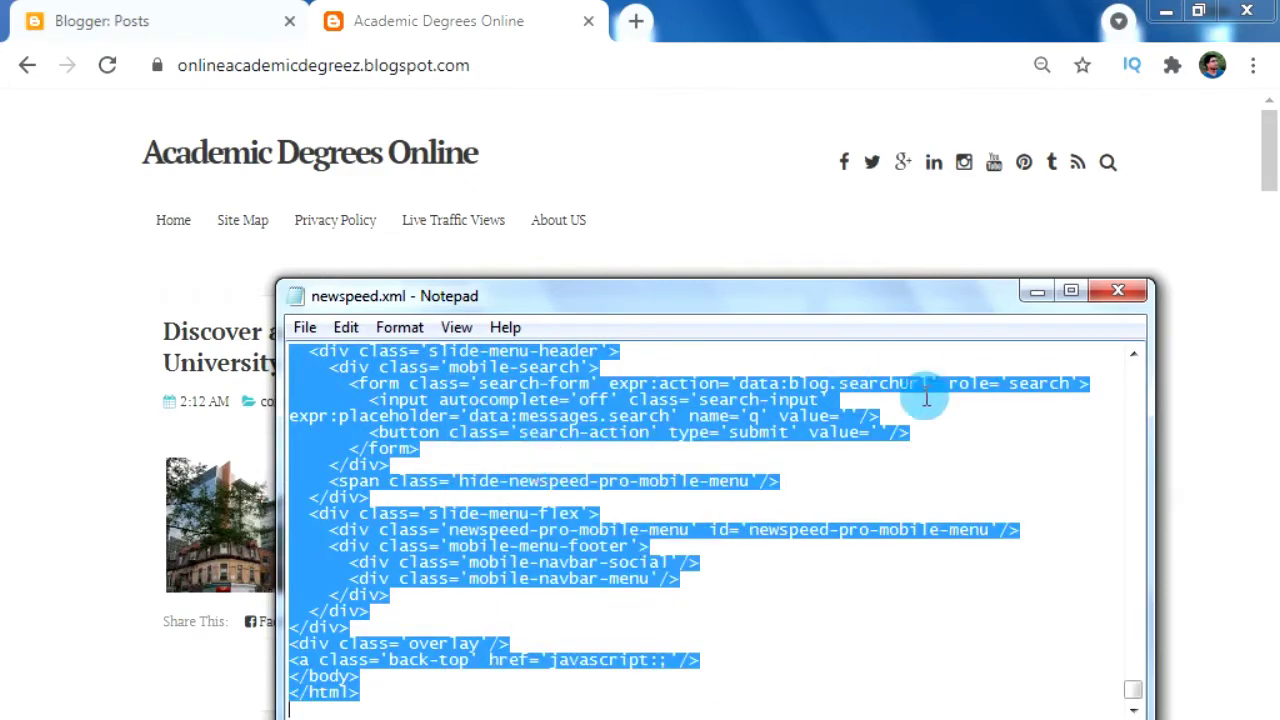
click(1033, 298)
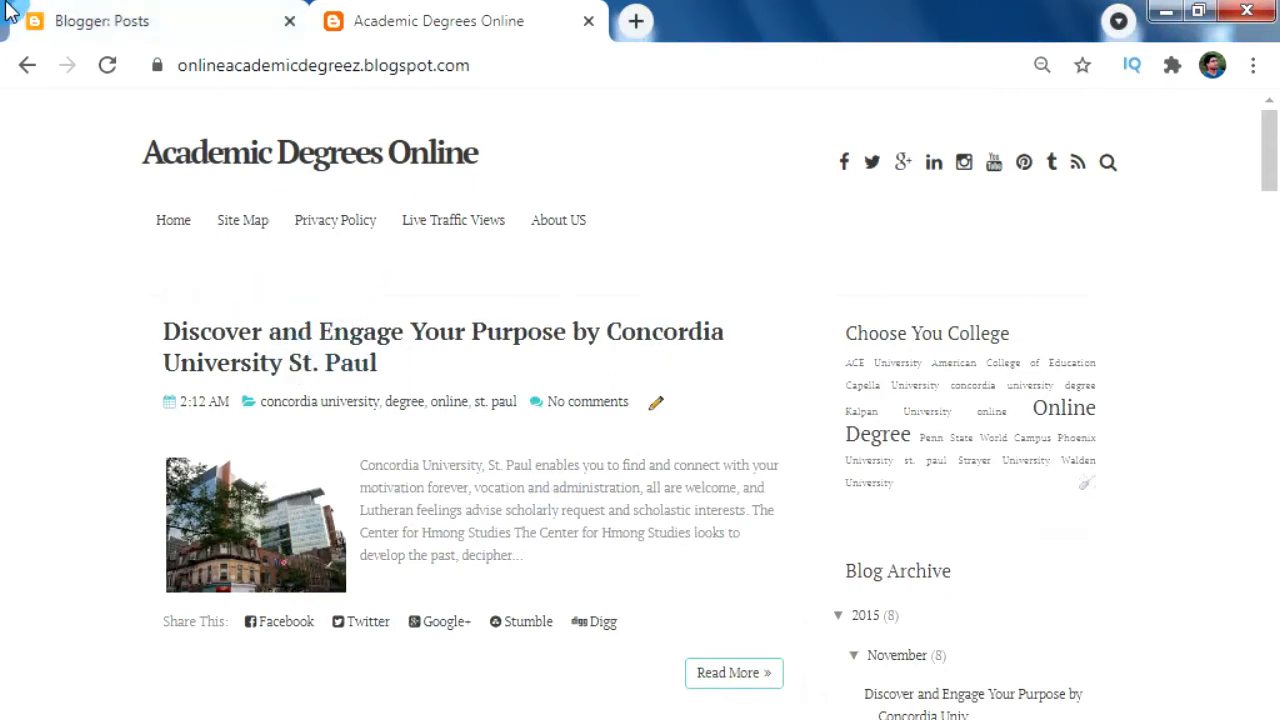
click(145, 24)
Step: Download a backup file of the blog's current custom theme
scroll(145, 415, down, 3)
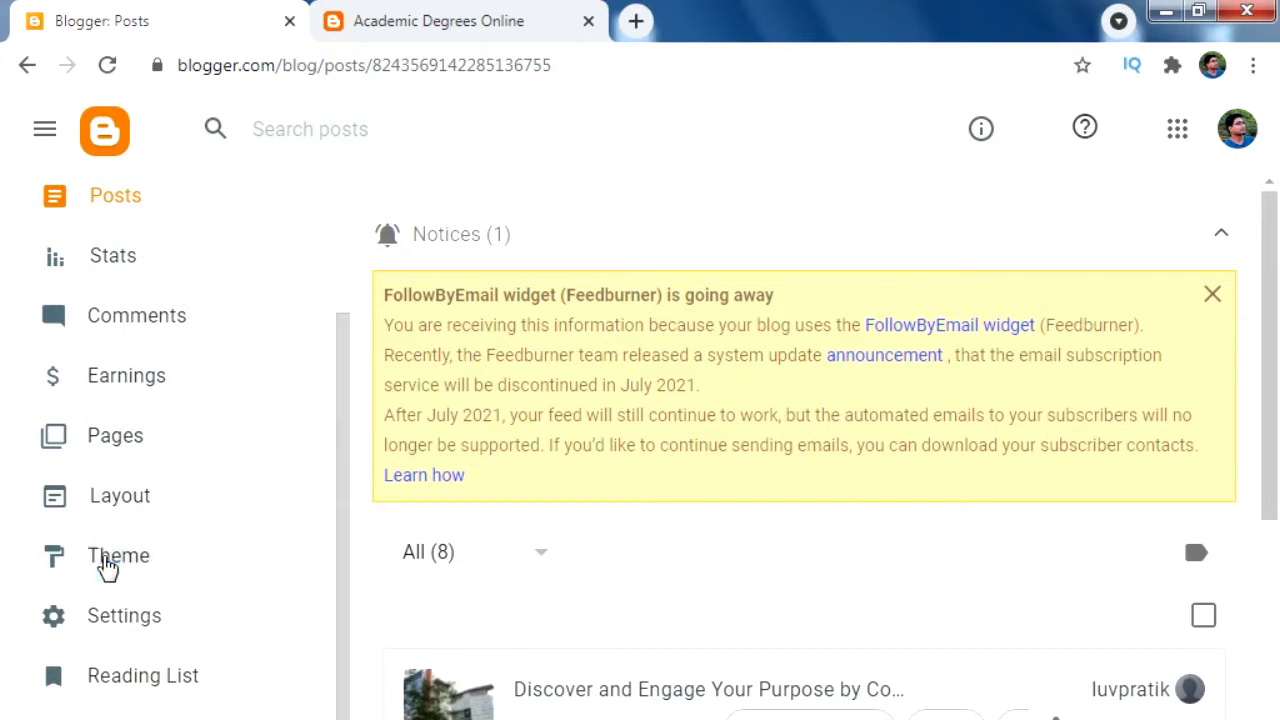
click(108, 565)
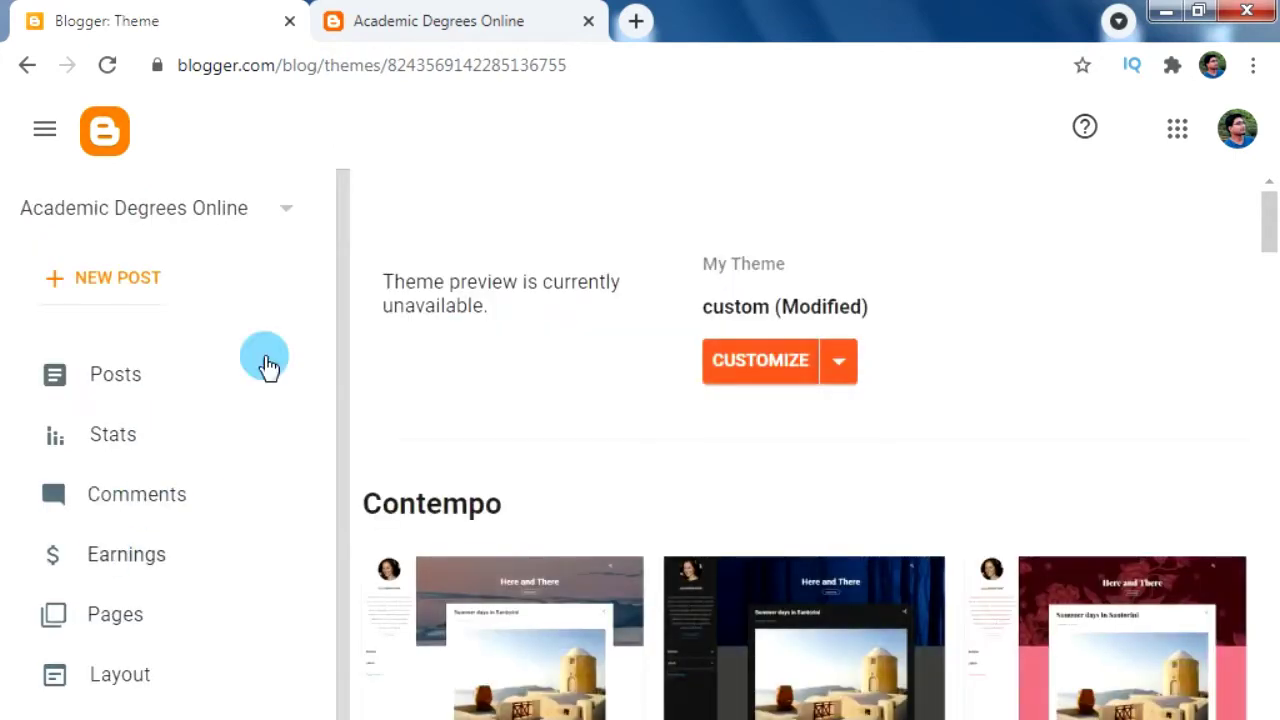
click(843, 366)
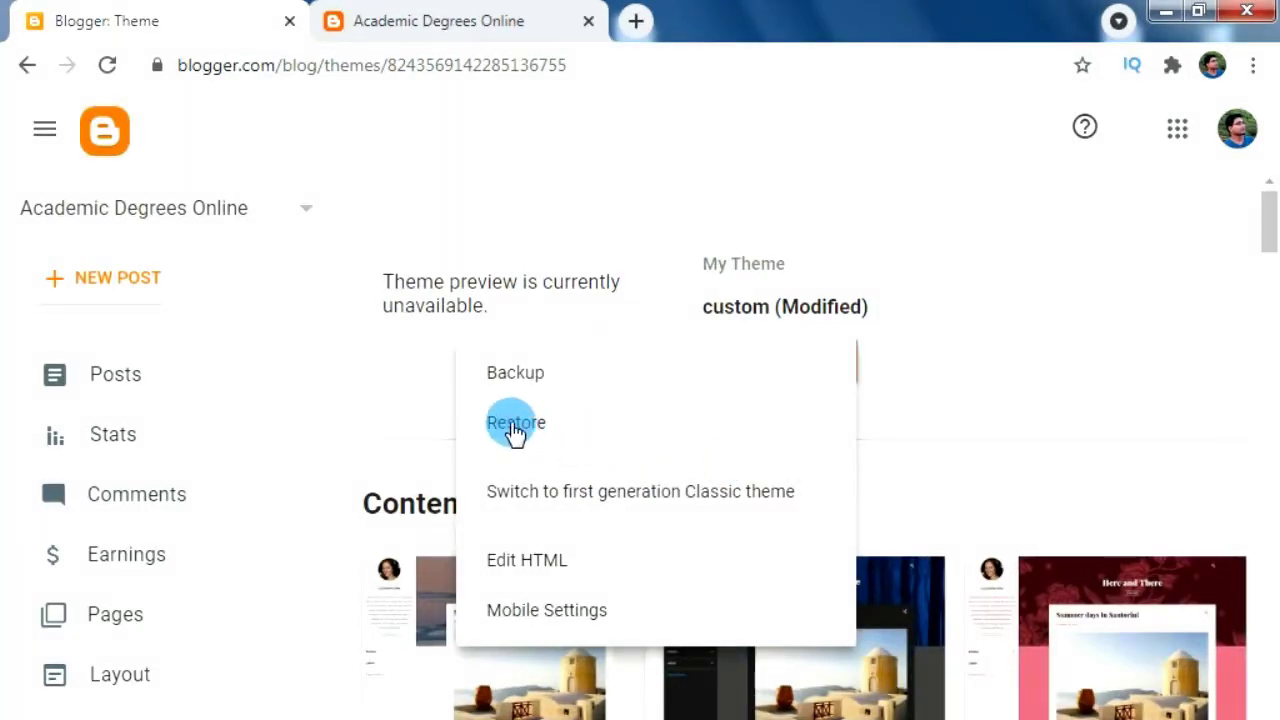
click(525, 378)
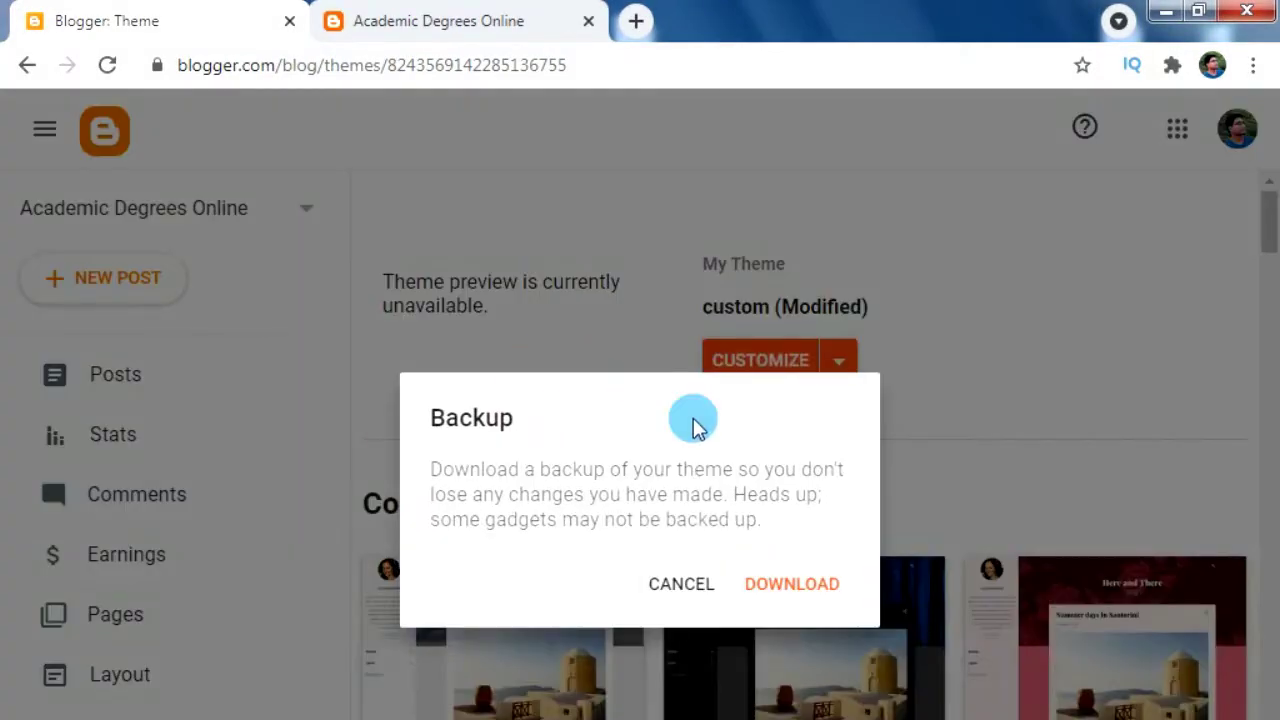
click(787, 586)
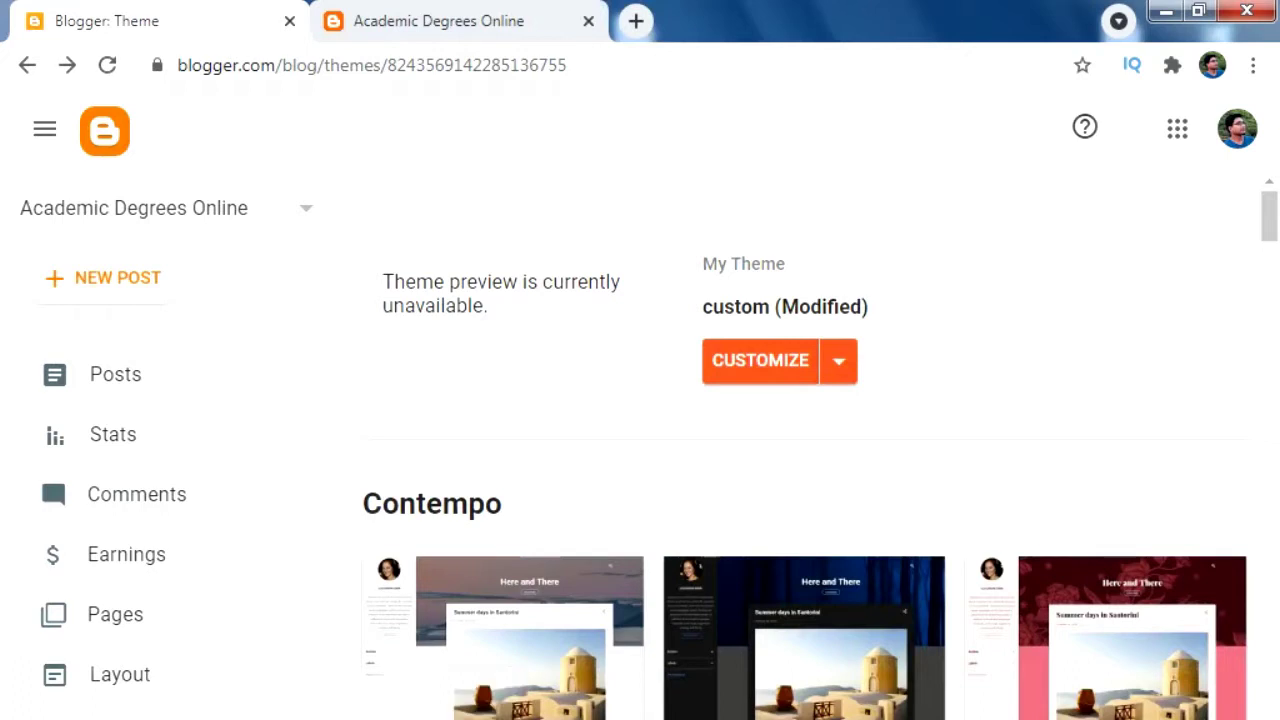
Step: Open the theme's Edit HTML code editor from the Customize options
click(840, 364)
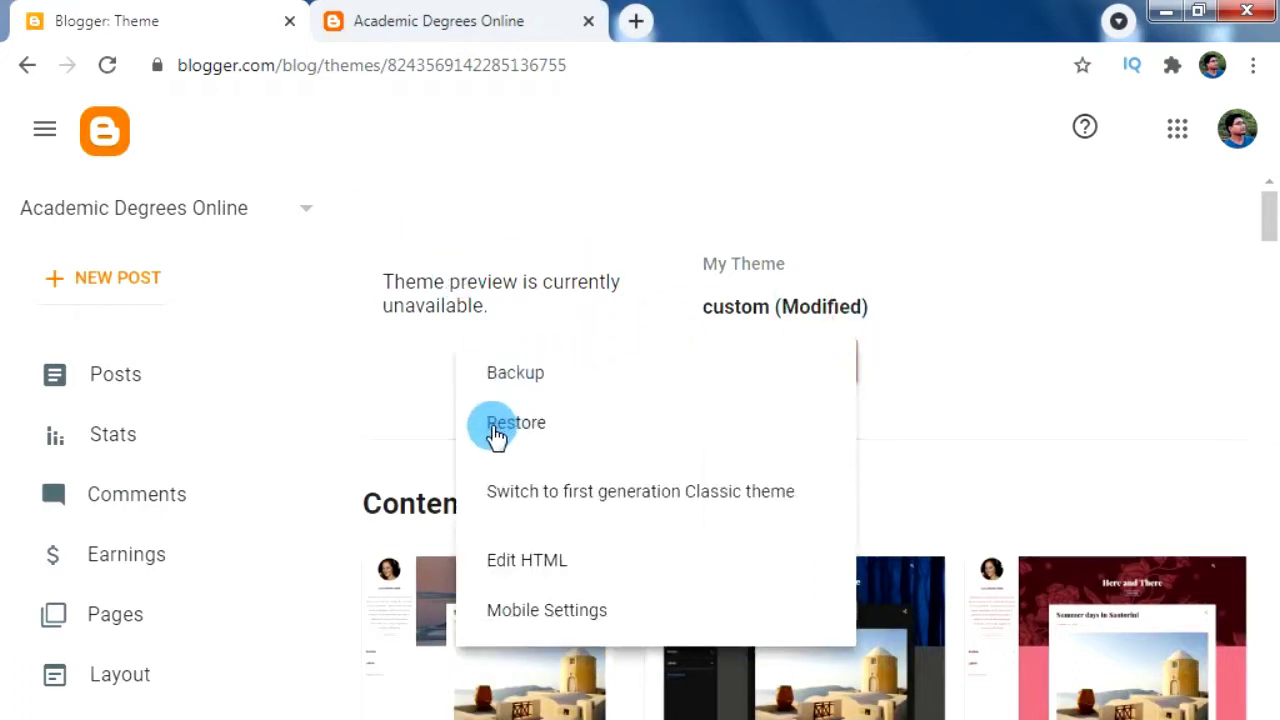
drag(525, 422, 977, 414)
click(977, 414)
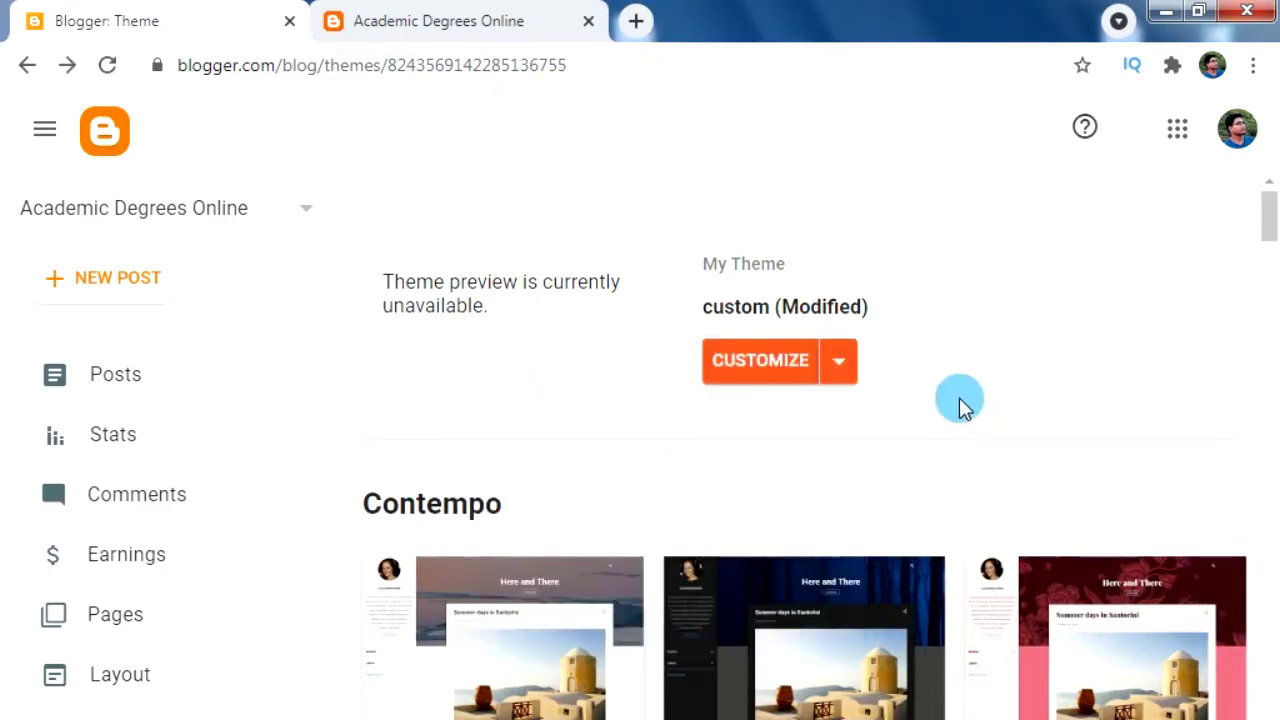
drag(845, 370, 508, 577)
click(522, 562)
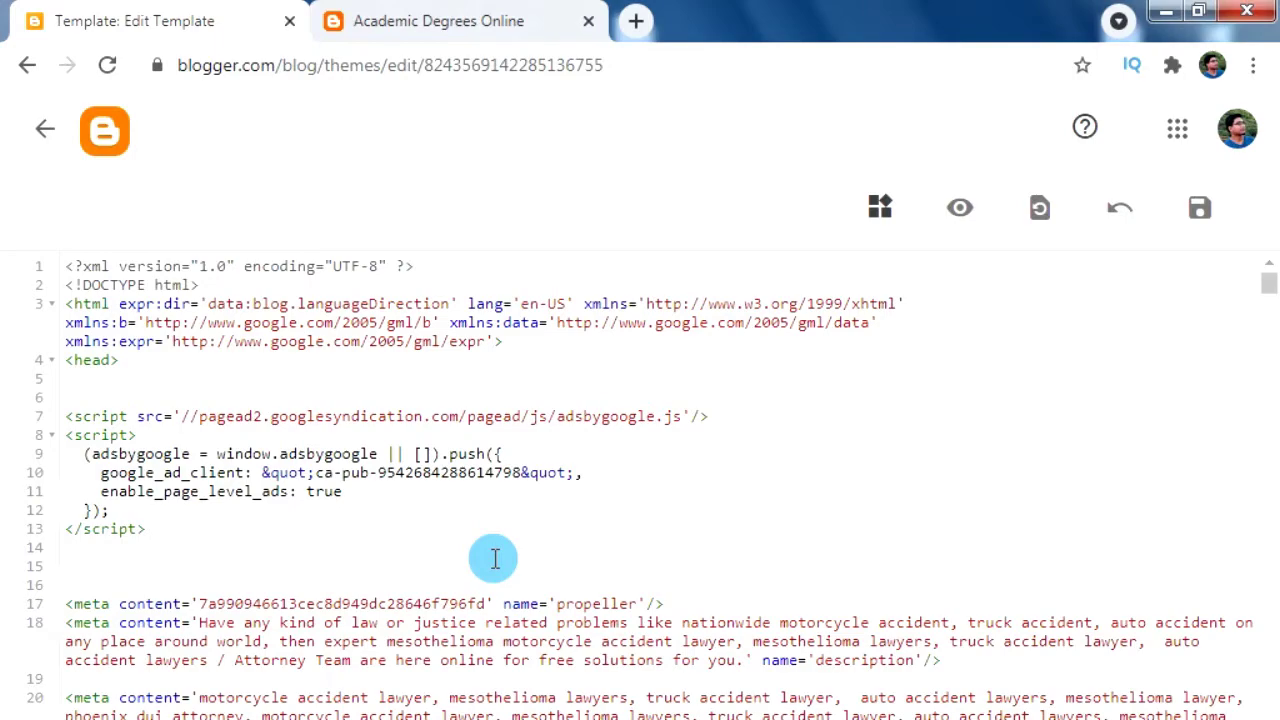
Step: Select all the old template code, delete it, and paste in the Newspeed template
drag(63, 280, 292, 435)
click(467, 511)
scroll(336, 508, down, 7)
scroll(200, 480, up, 5)
scroll(355, 487, up, 5)
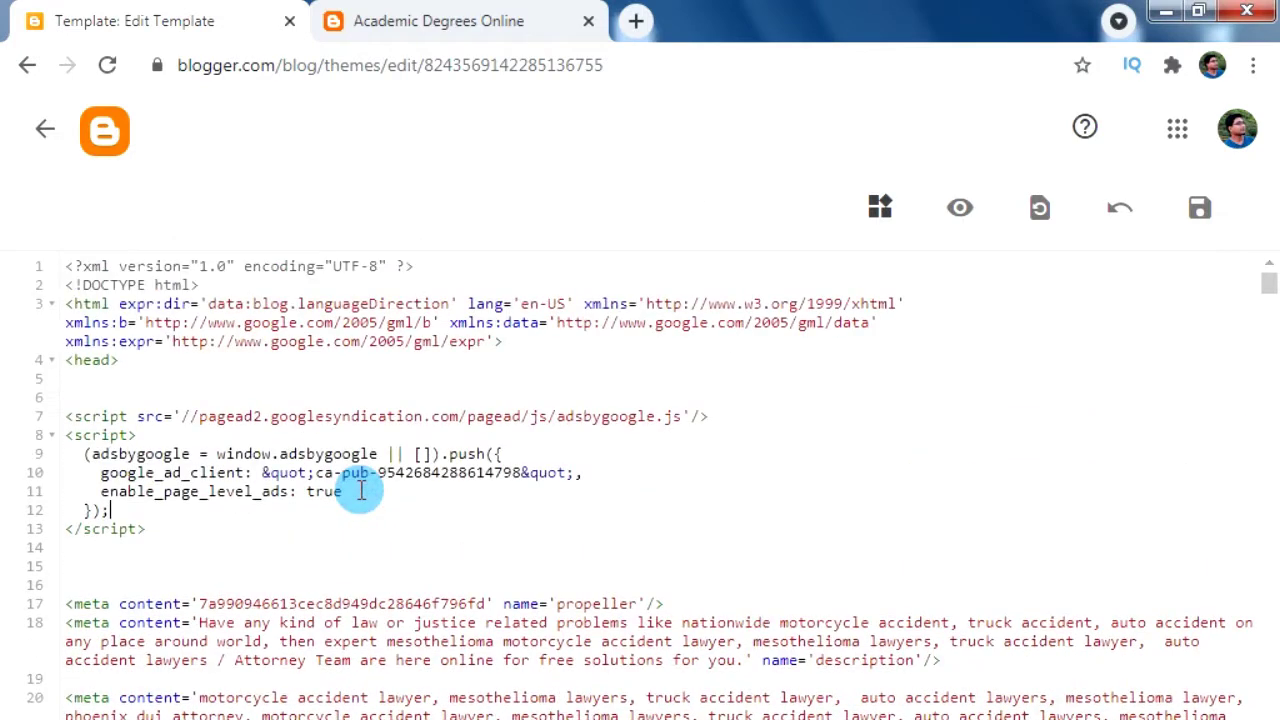
drag(199, 285, 412, 437)
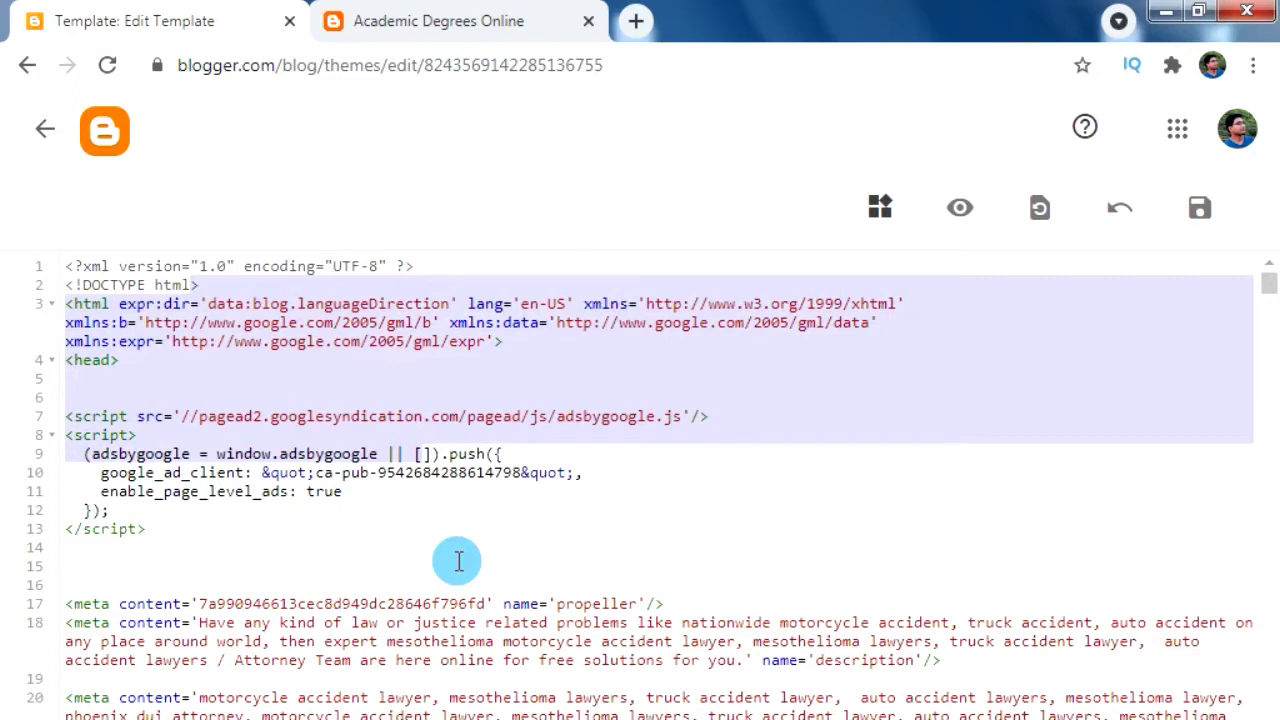
key(ctrl+a)
key(BackSpace)
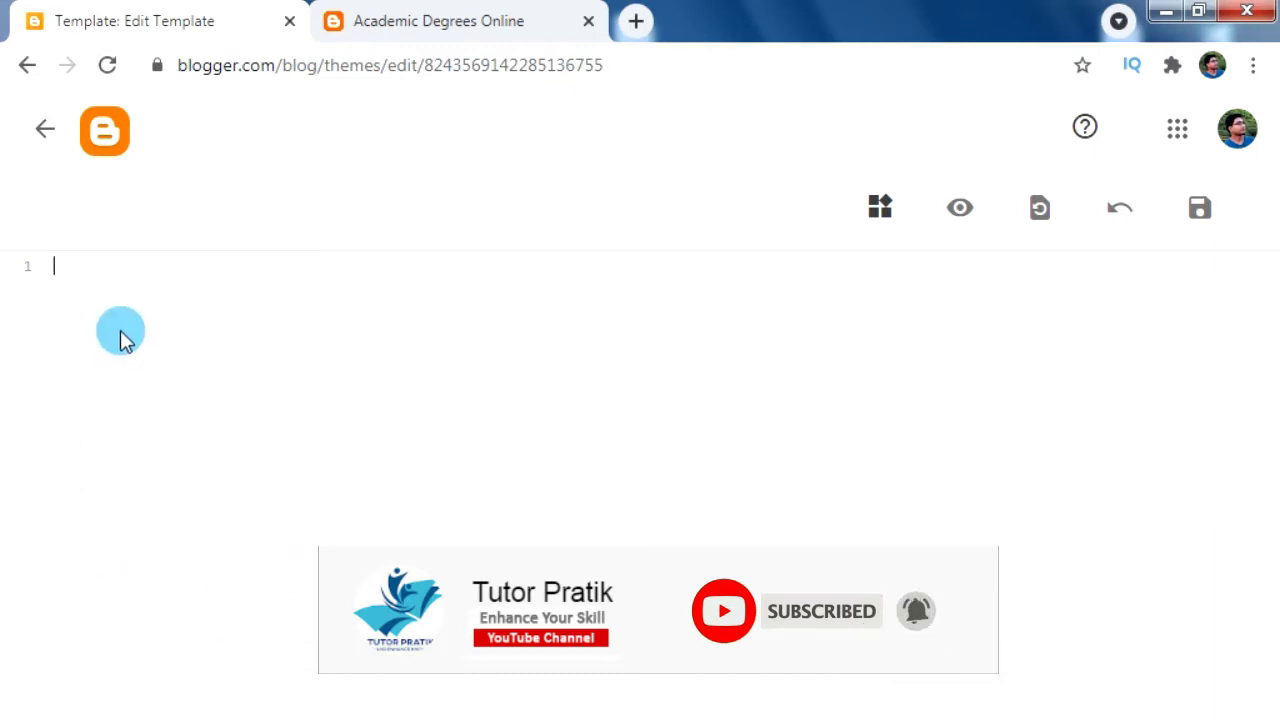
right_click(106, 286)
click(205, 437)
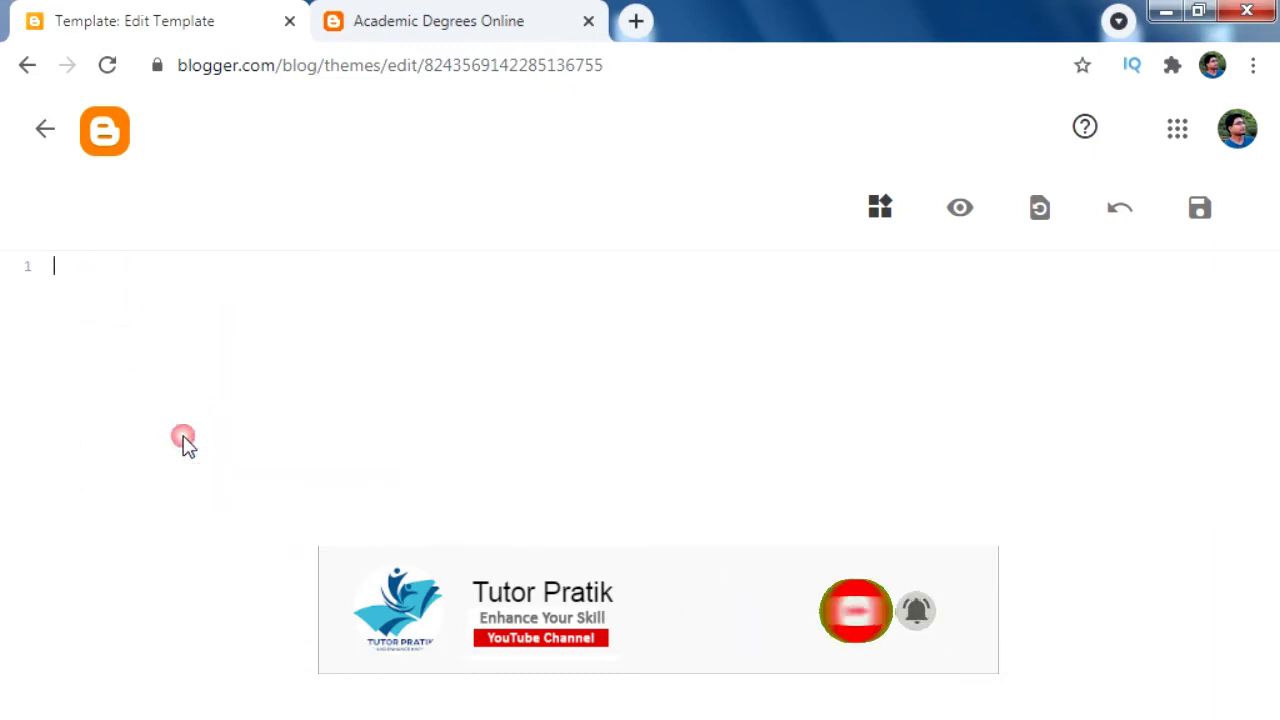
Step: Save the Newspeed template code and go back to the Theme page
scroll(337, 527, up, 5)
scroll(337, 527, down, 10)
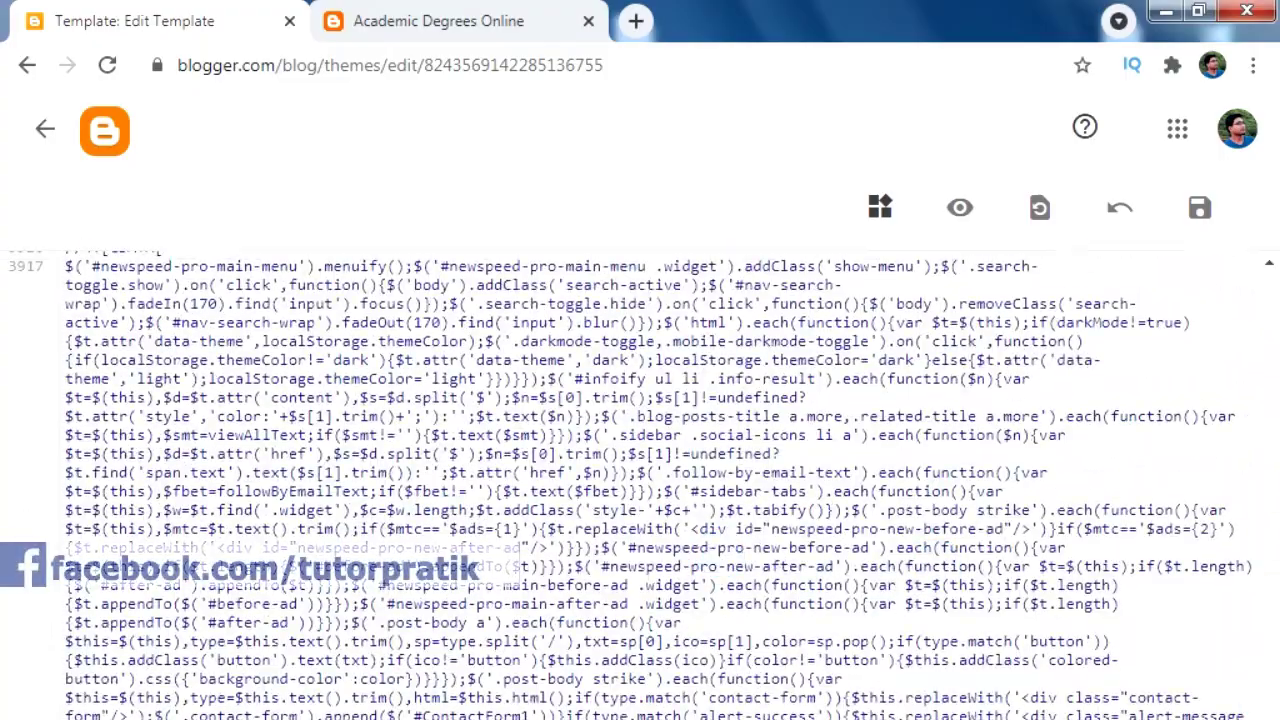
drag(1268, 495, 1257, 262)
click(435, 530)
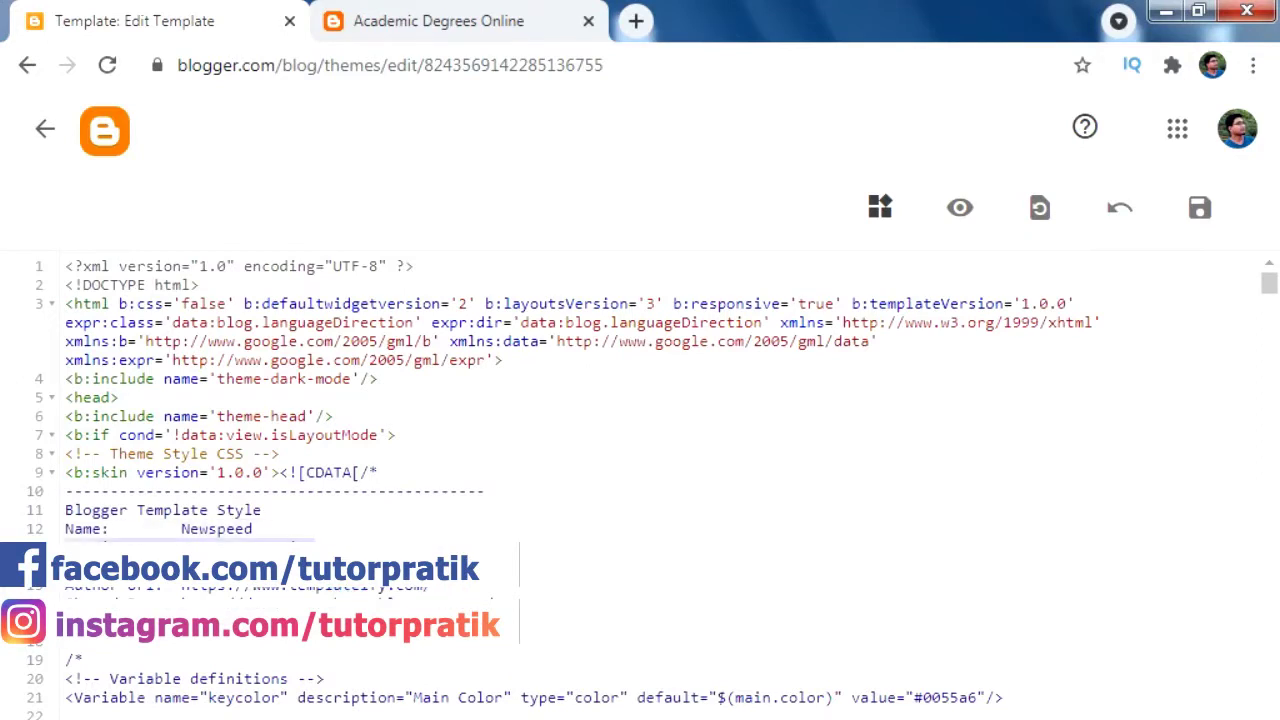
click(1200, 207)
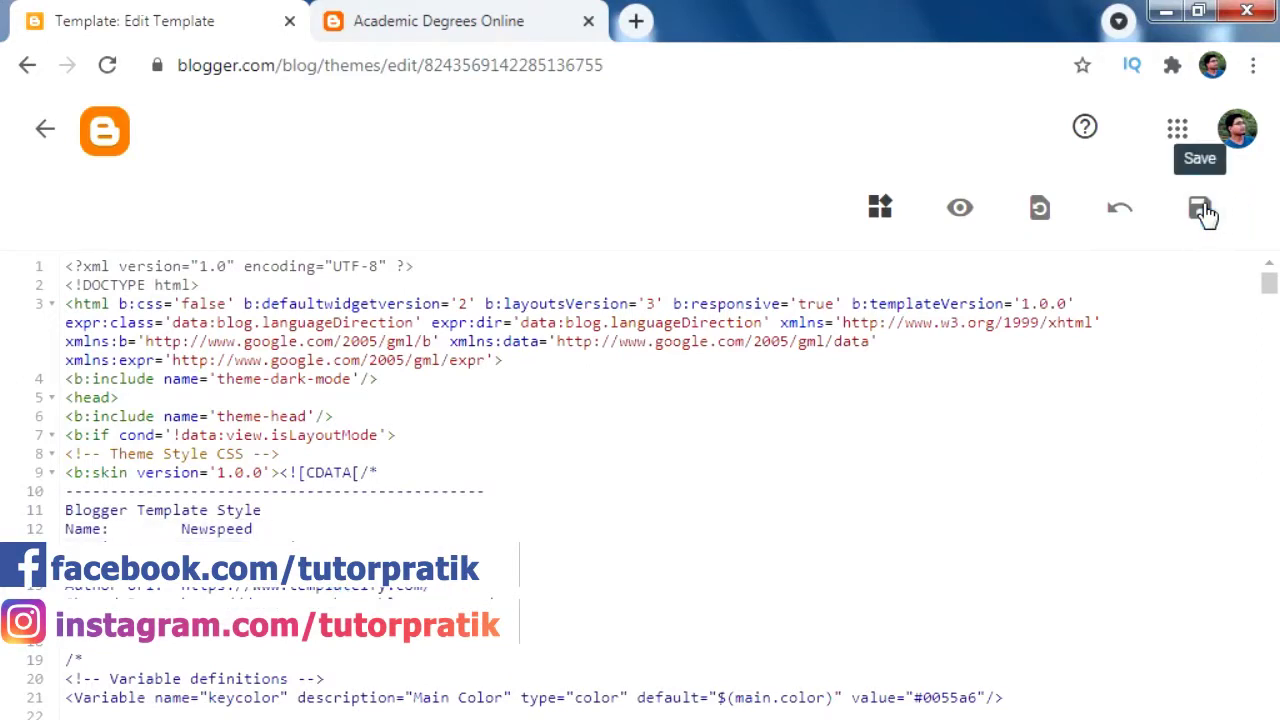
click(1203, 212)
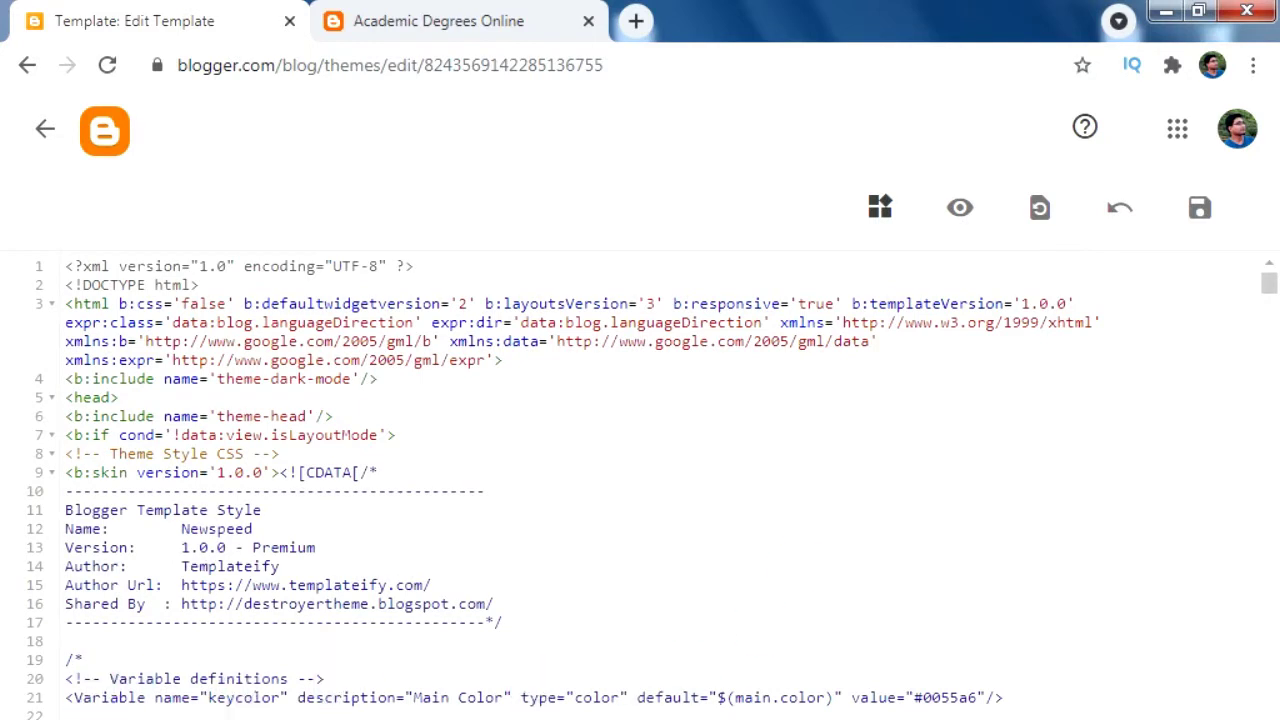
click(43, 135)
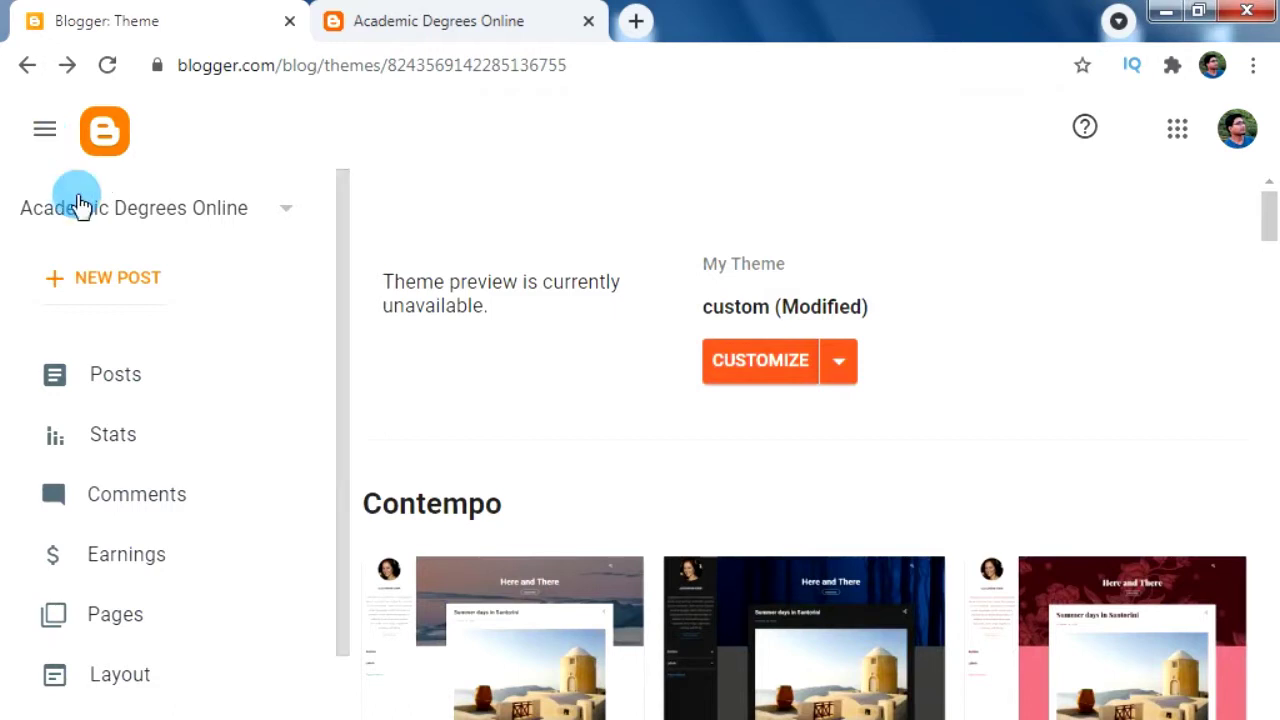
Step: Review the Newspeed gadget sections on the Layout page, then reload the live blog
scroll(125, 665, down, 3)
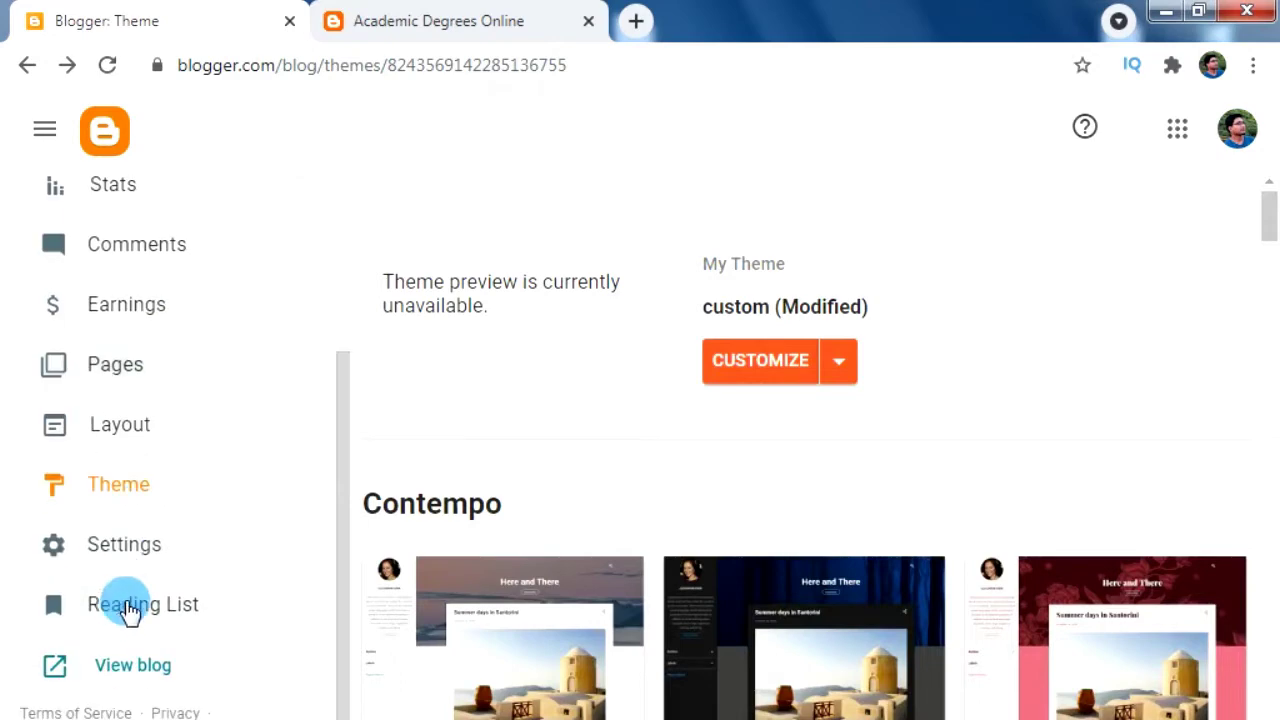
click(125, 425)
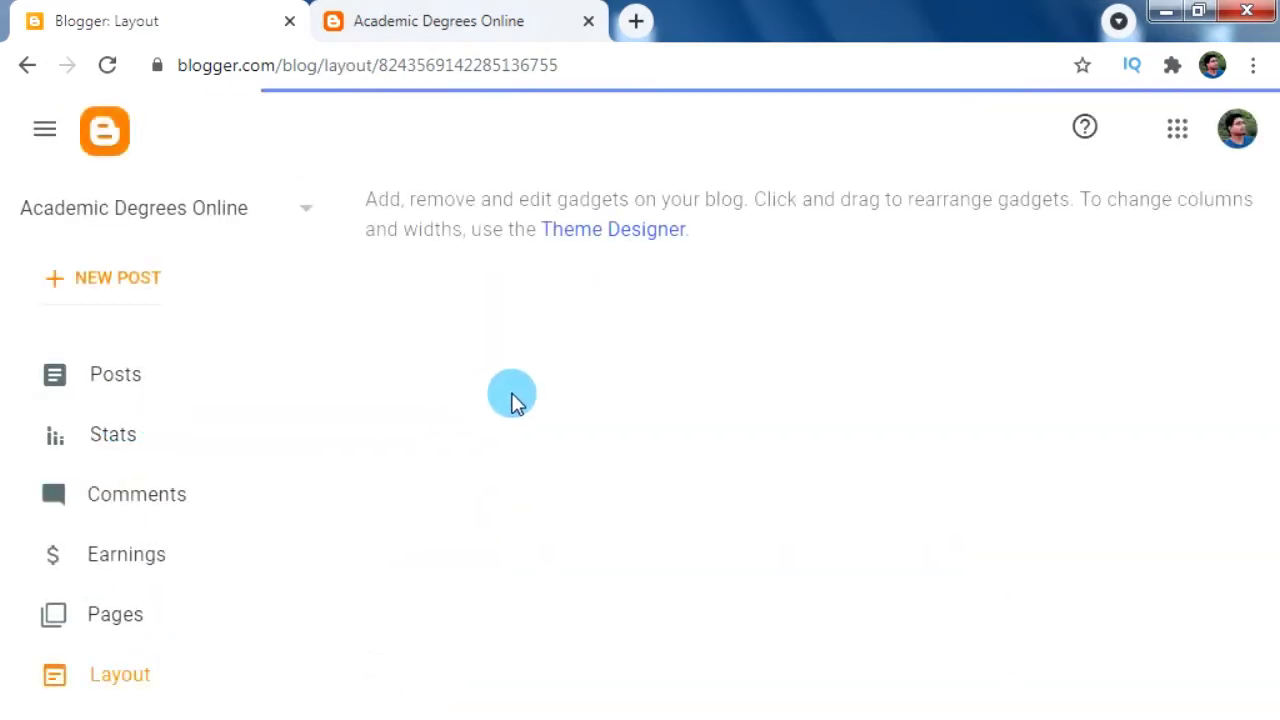
scroll(900, 500, down, 1)
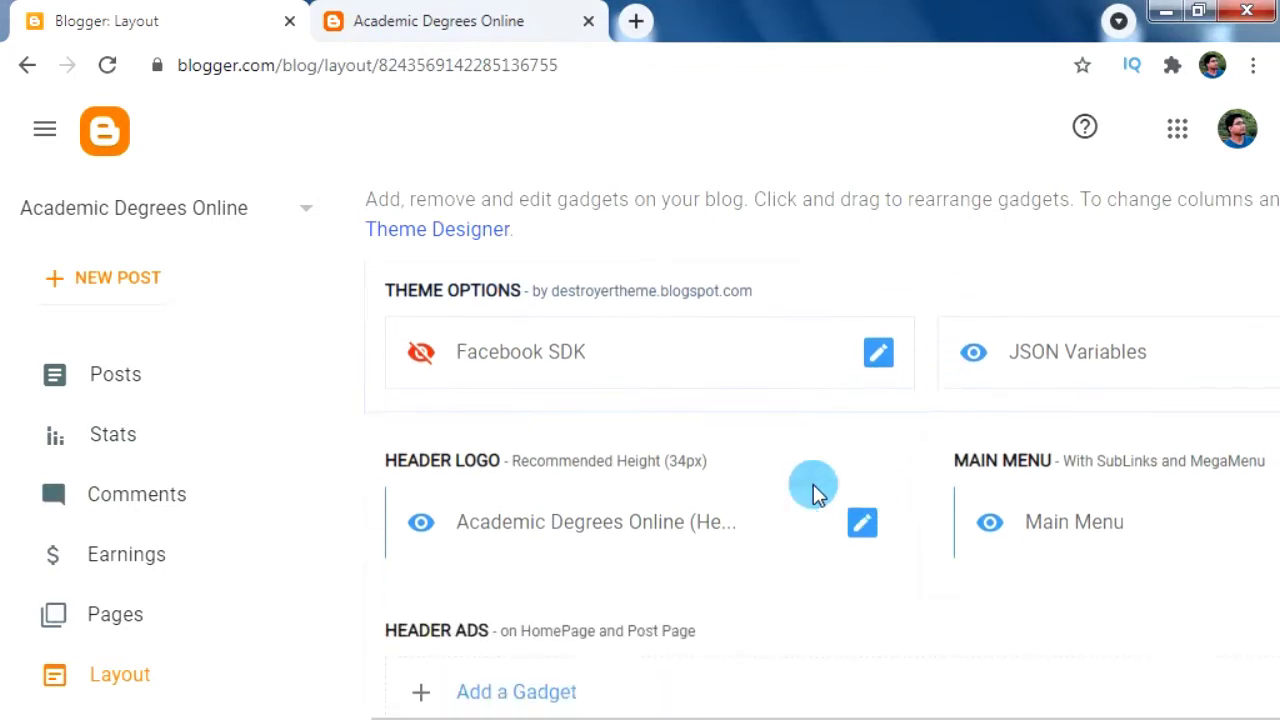
scroll(543, 380, up, 1)
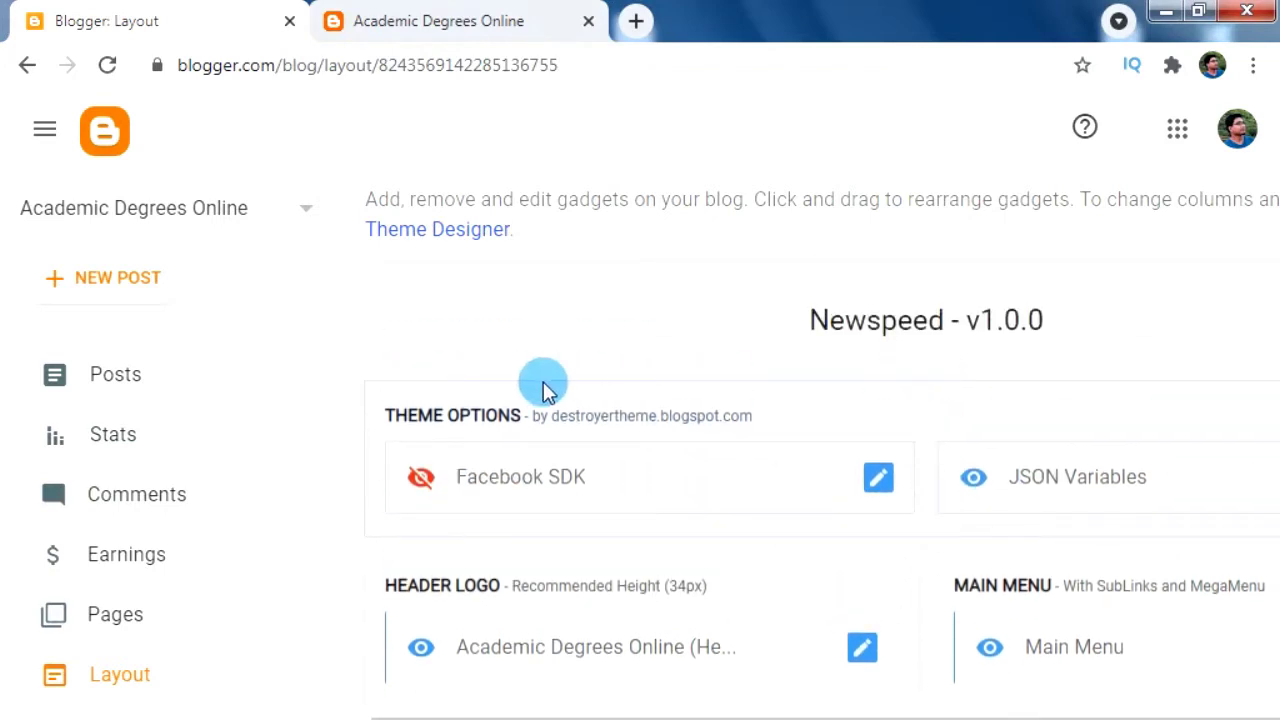
scroll(883, 425, down, 2)
scroll(646, 434, down, 3)
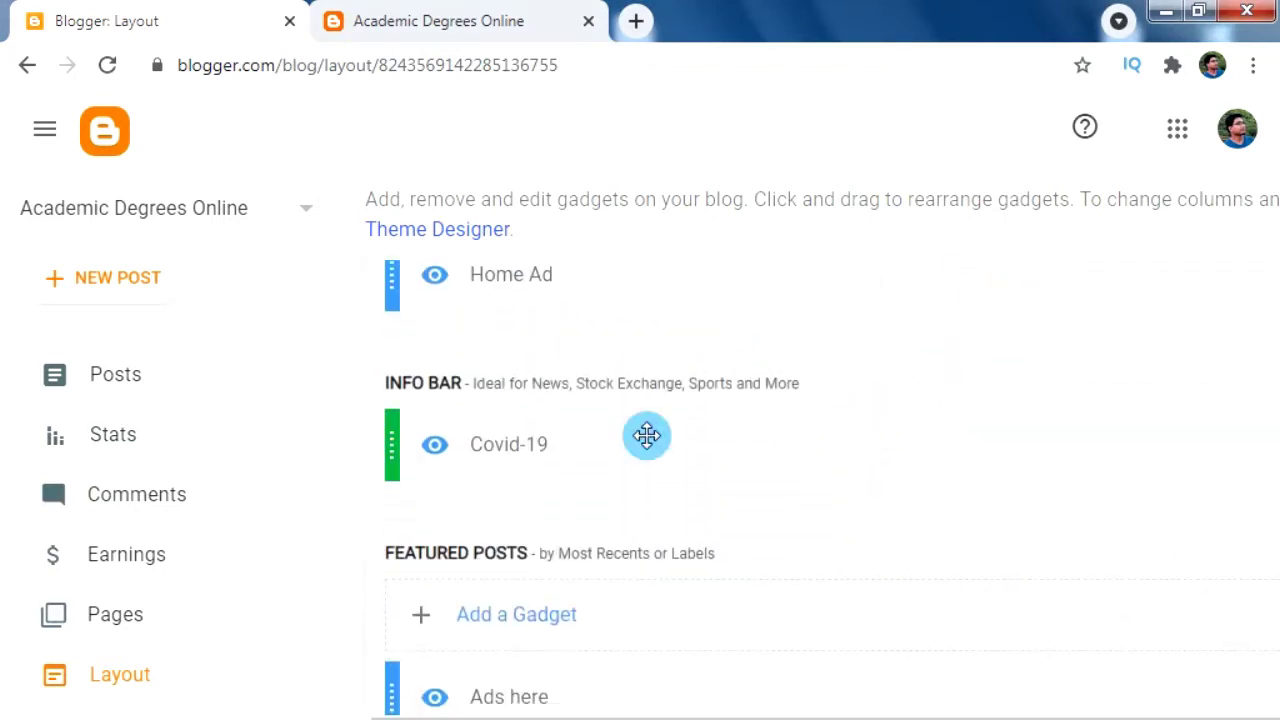
scroll(537, 460, down, 2)
scroll(600, 450, down, 1)
scroll(671, 443, up, 3)
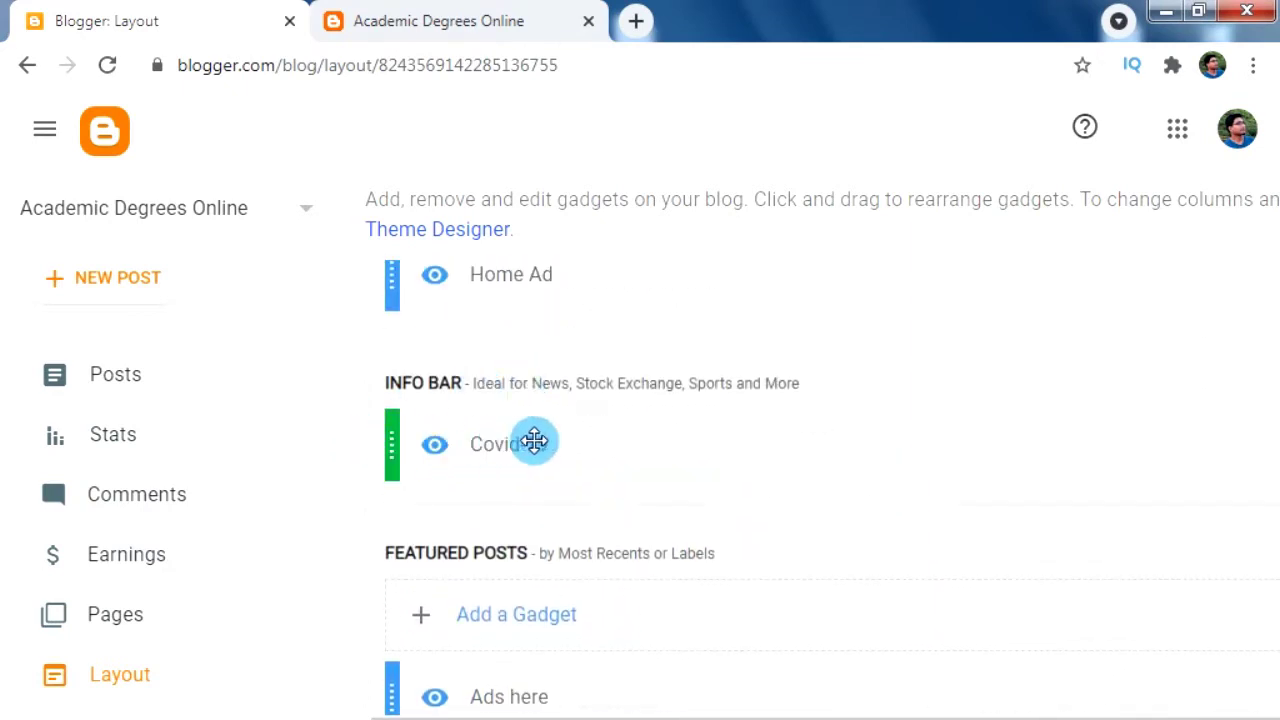
scroll(750, 443, down, 2)
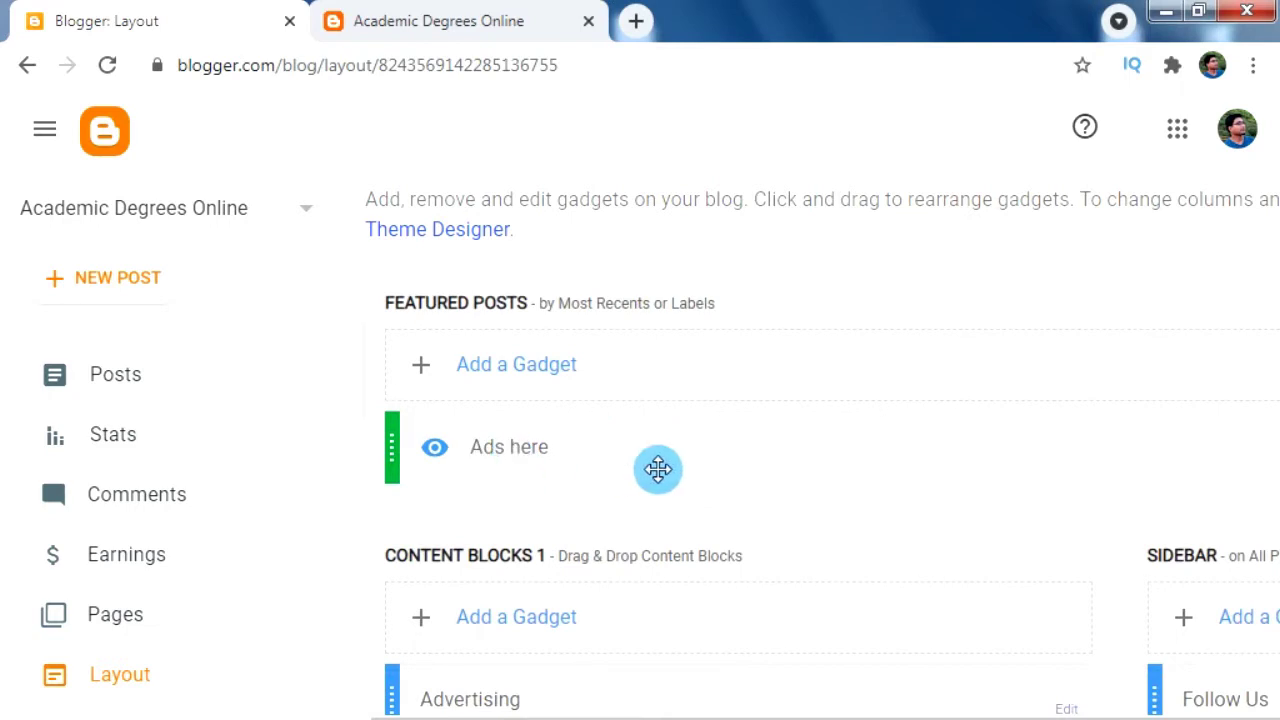
key(ctrl+Tab)
click(105, 67)
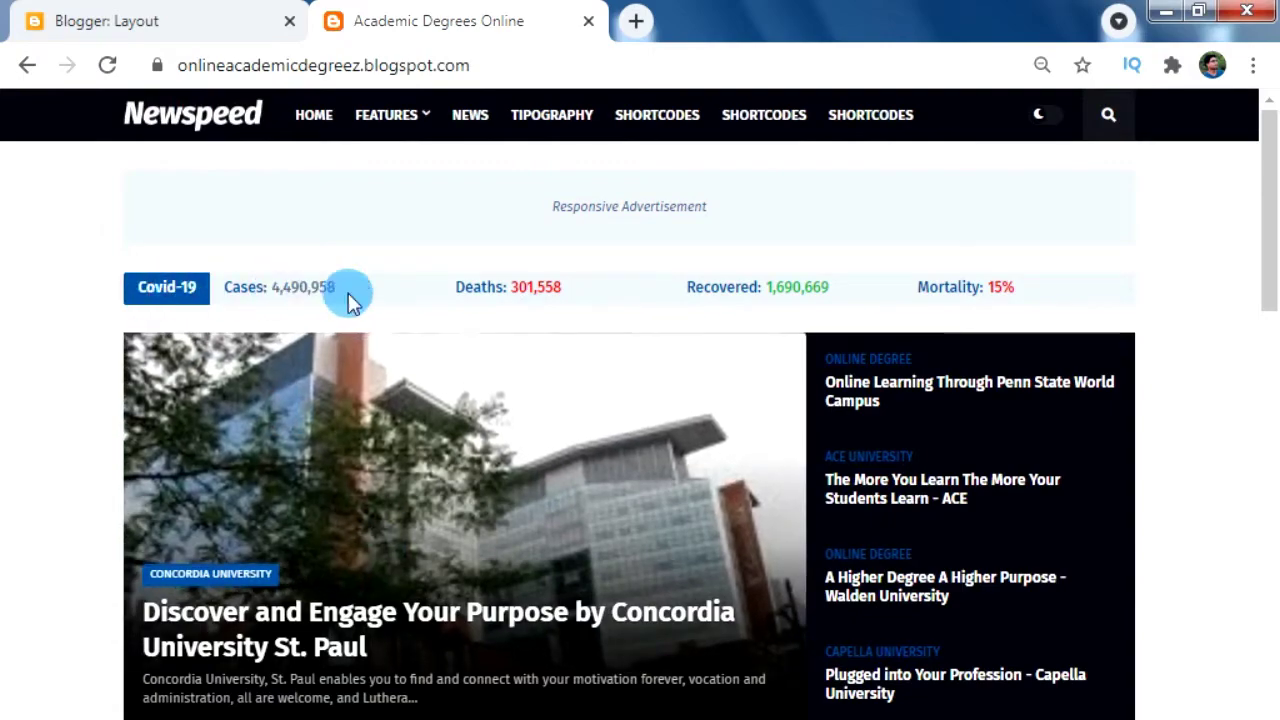
Step: Look over the live blog in the Newspeed design, then return to the Layout tab
drag(780, 281, 860, 288)
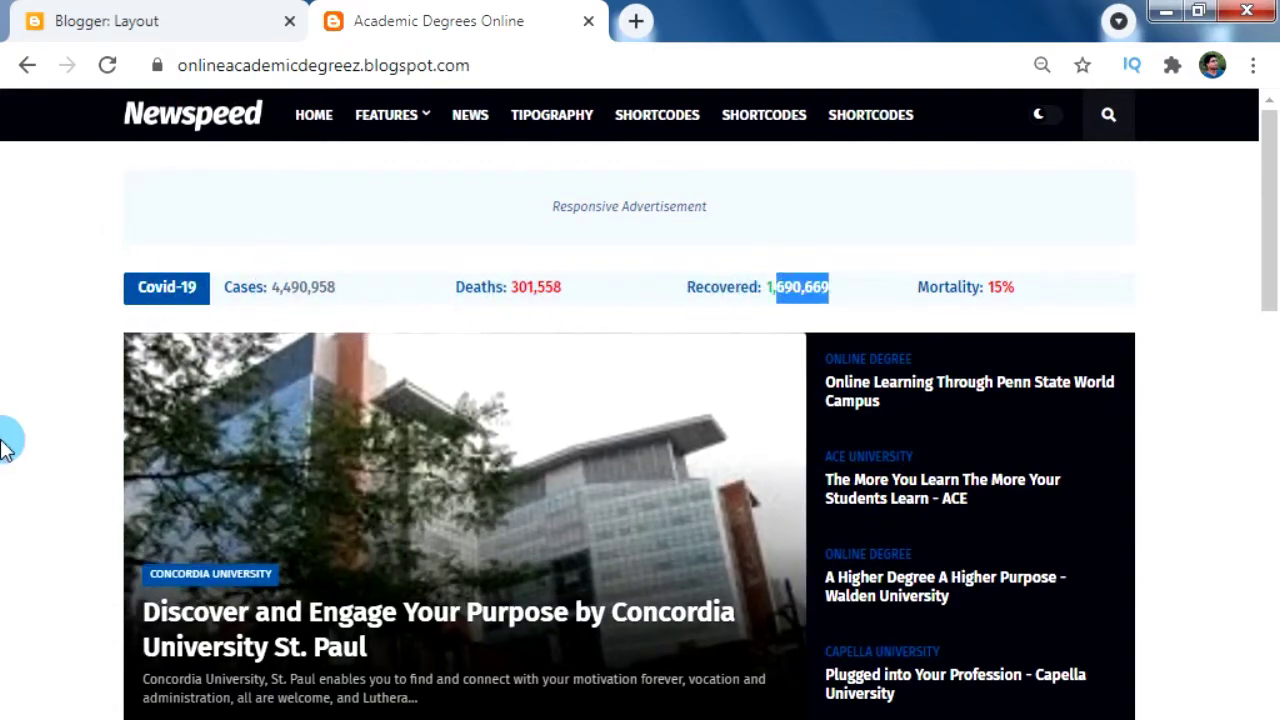
click(8, 405)
scroll(505, 558, down, 6)
scroll(505, 558, down, 6)
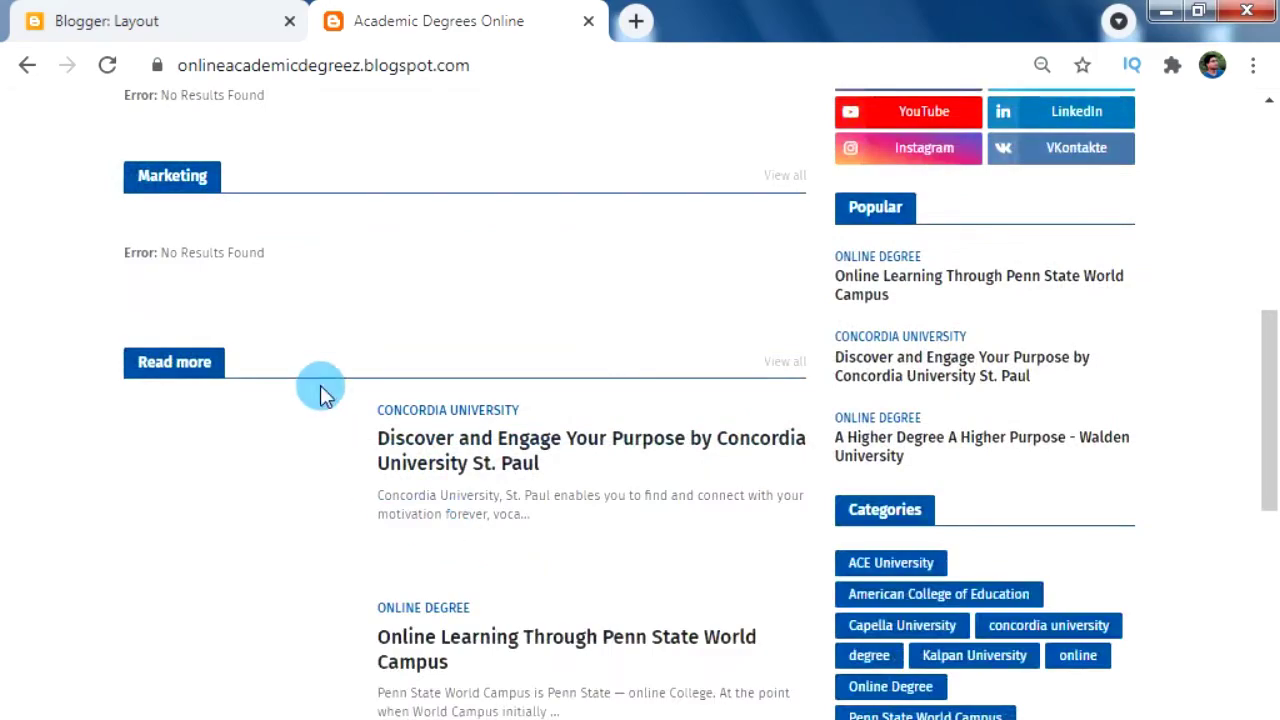
scroll(666, 600, down, 8)
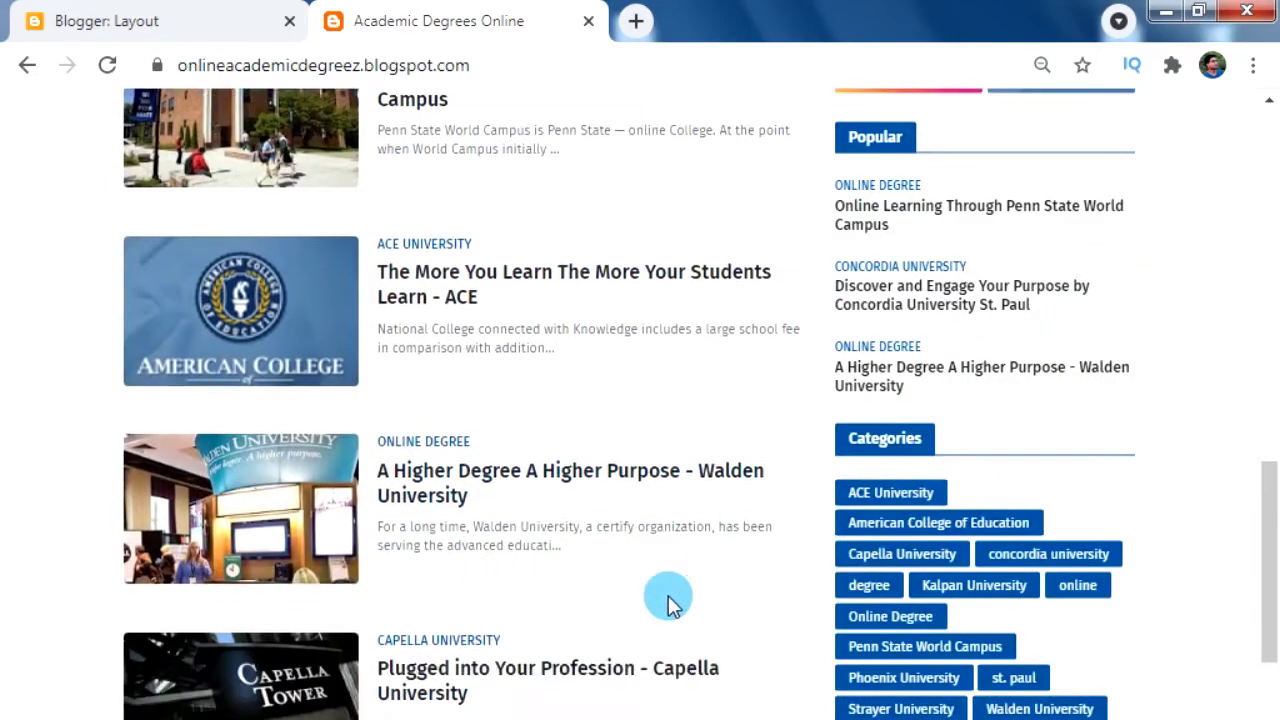
scroll(920, 628, up, 5)
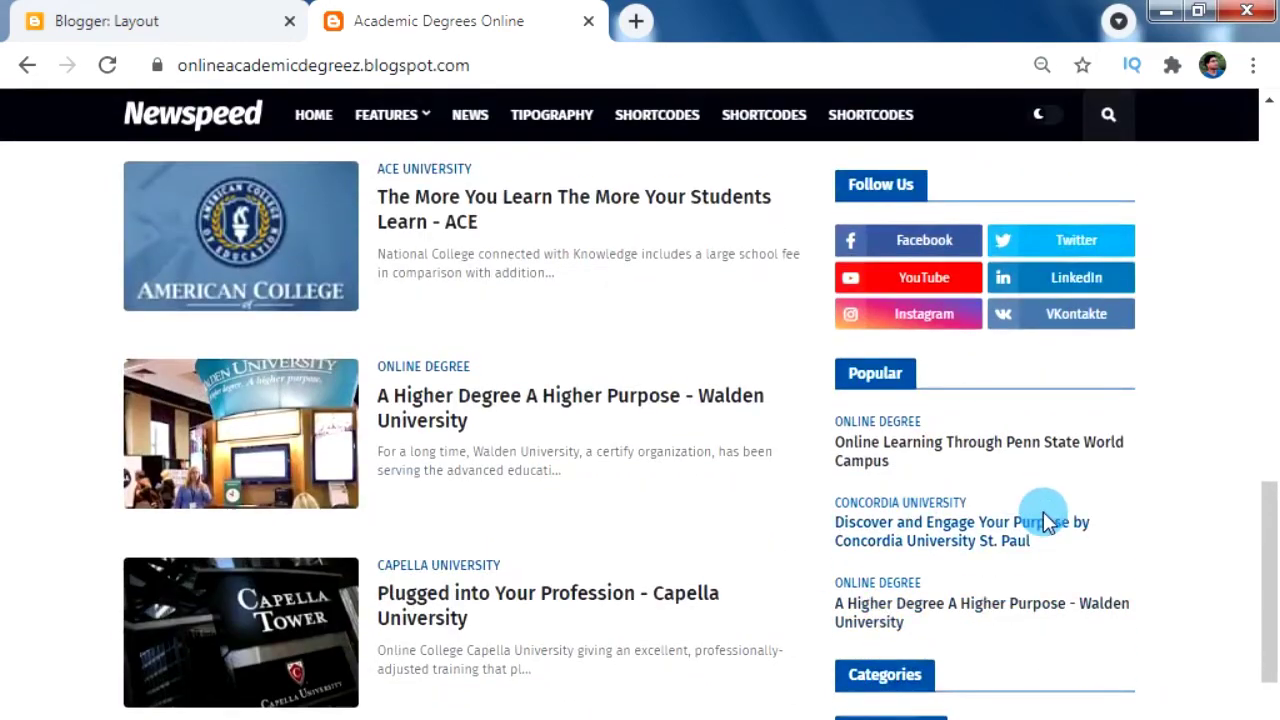
scroll(709, 655, up, 8)
scroll(900, 648, up, 10)
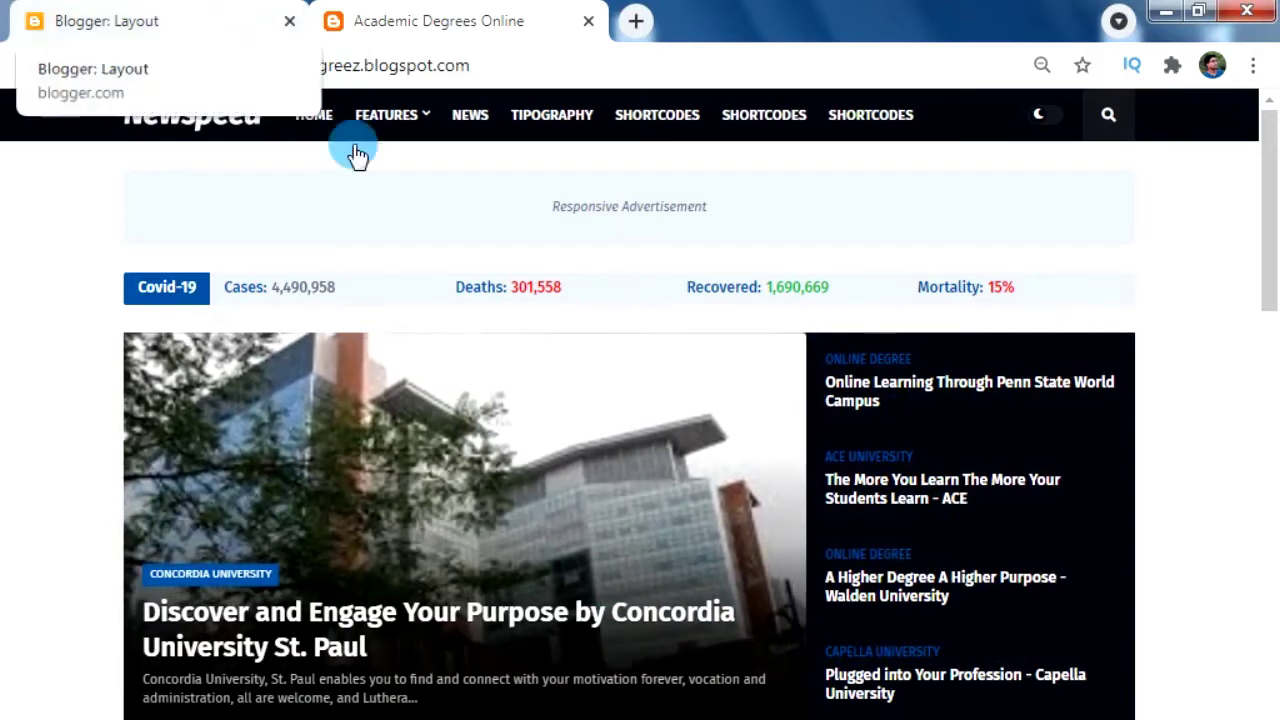
click(148, 12)
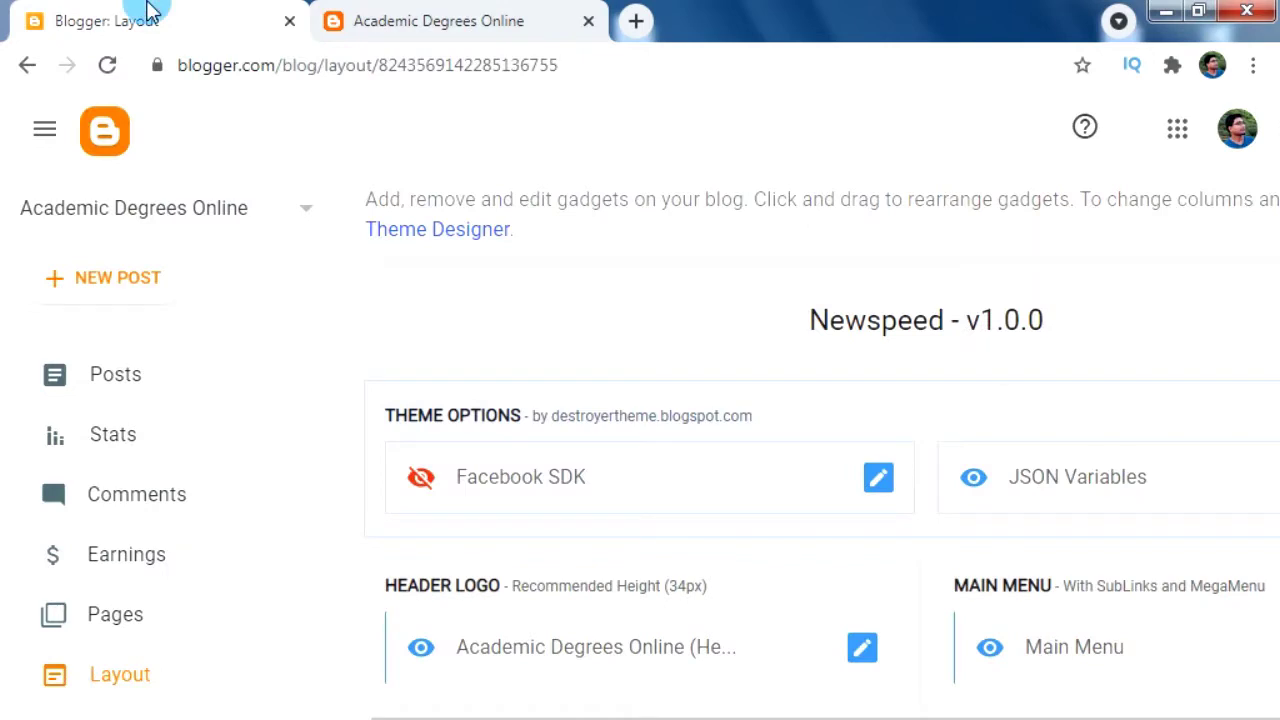
Step: Open the Main Menu gadget's Configure Link List editor and reach the new link fields
scroll(800, 450, right, 3)
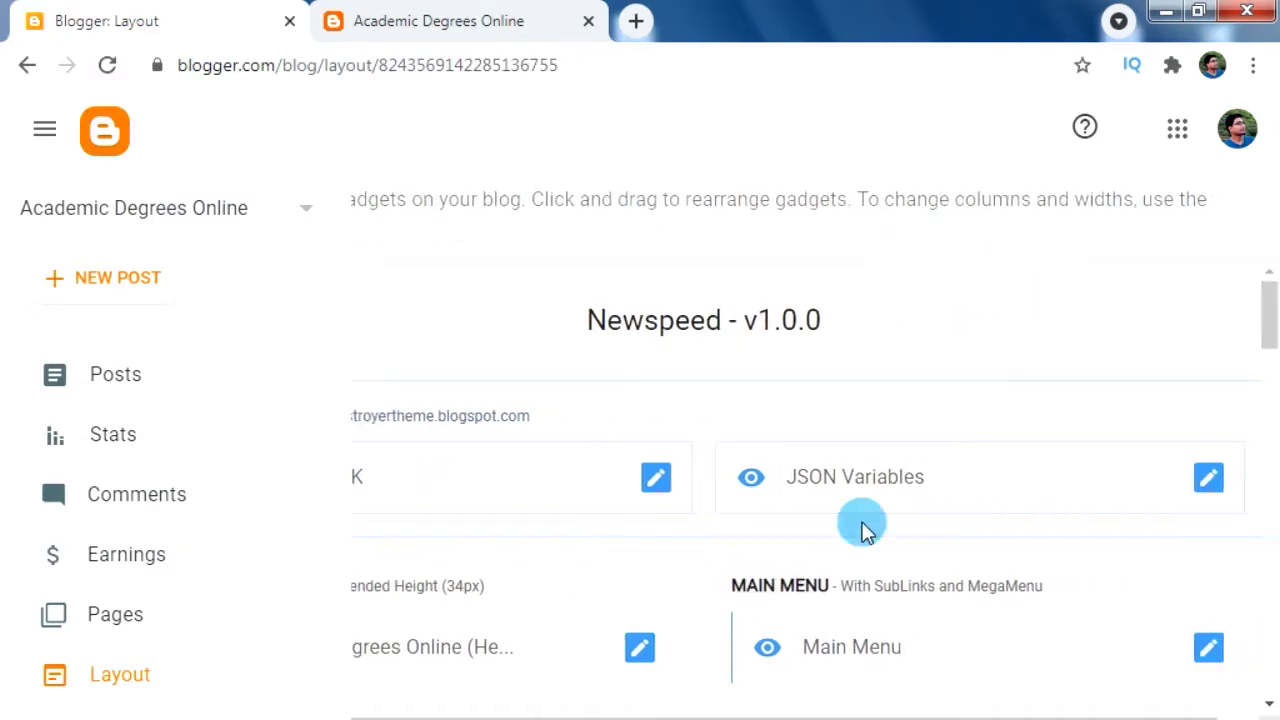
scroll(860, 529, down, 3)
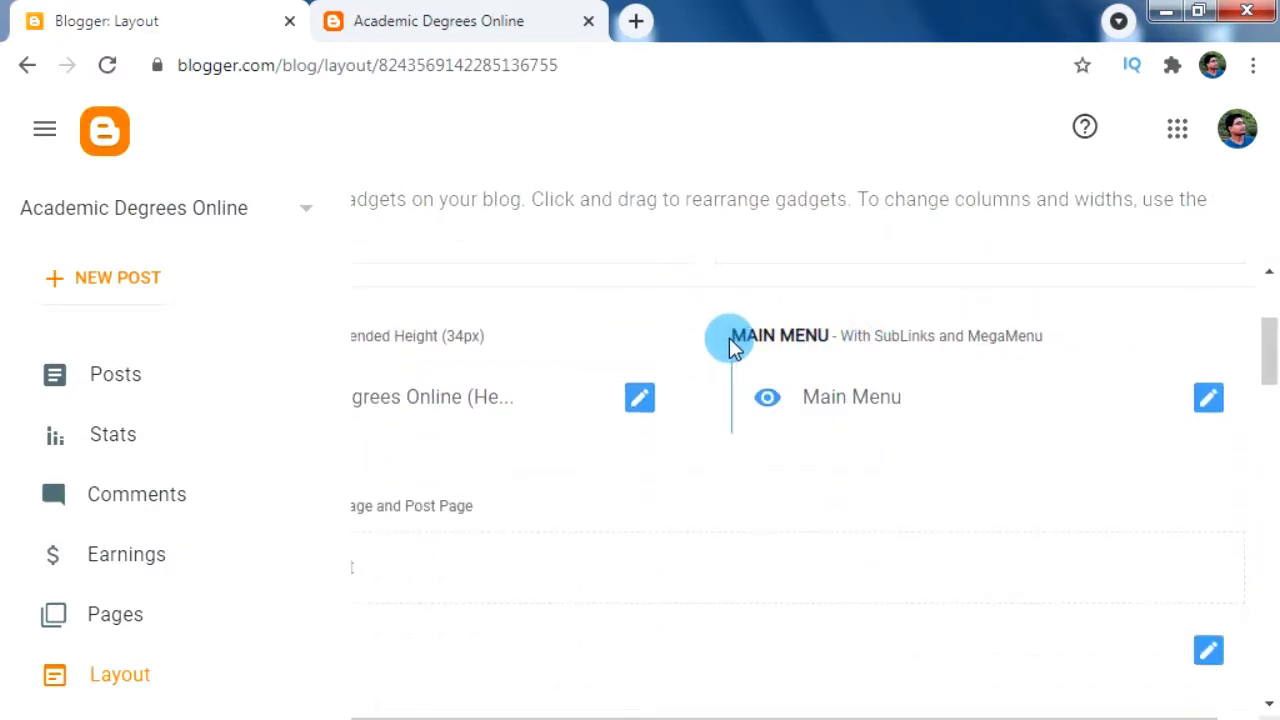
click(1205, 410)
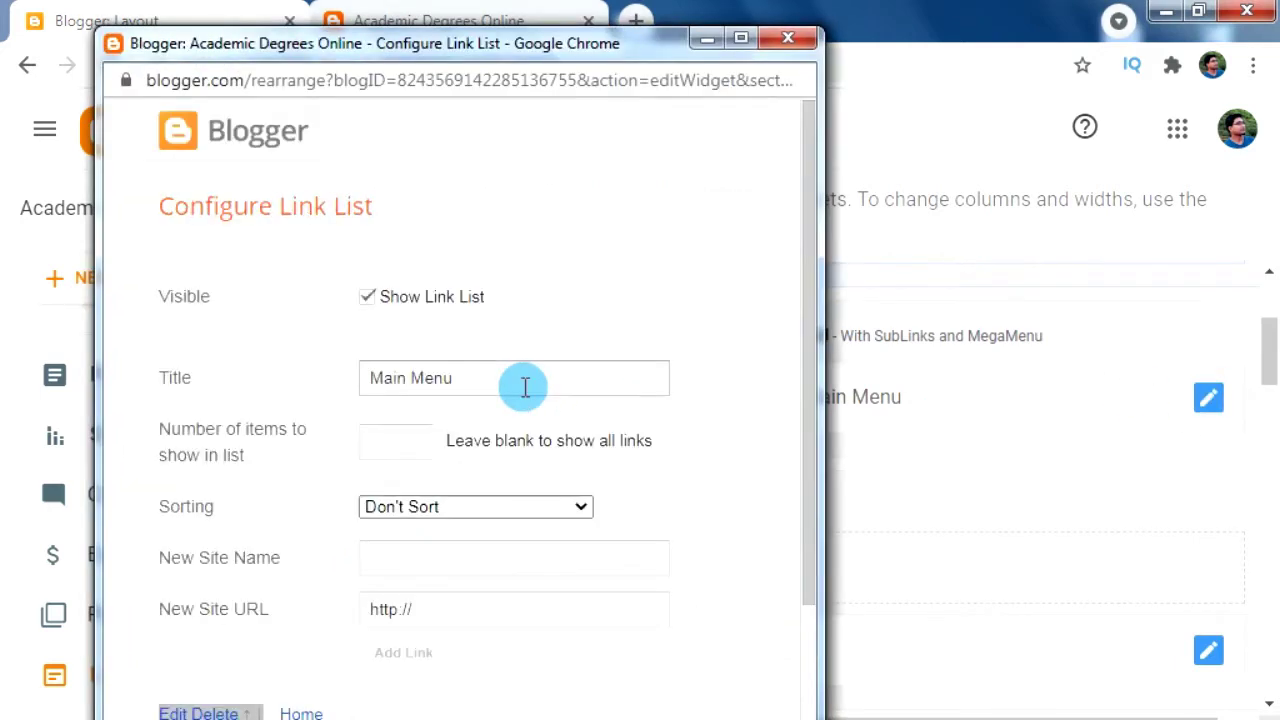
scroll(610, 430, down, 2)
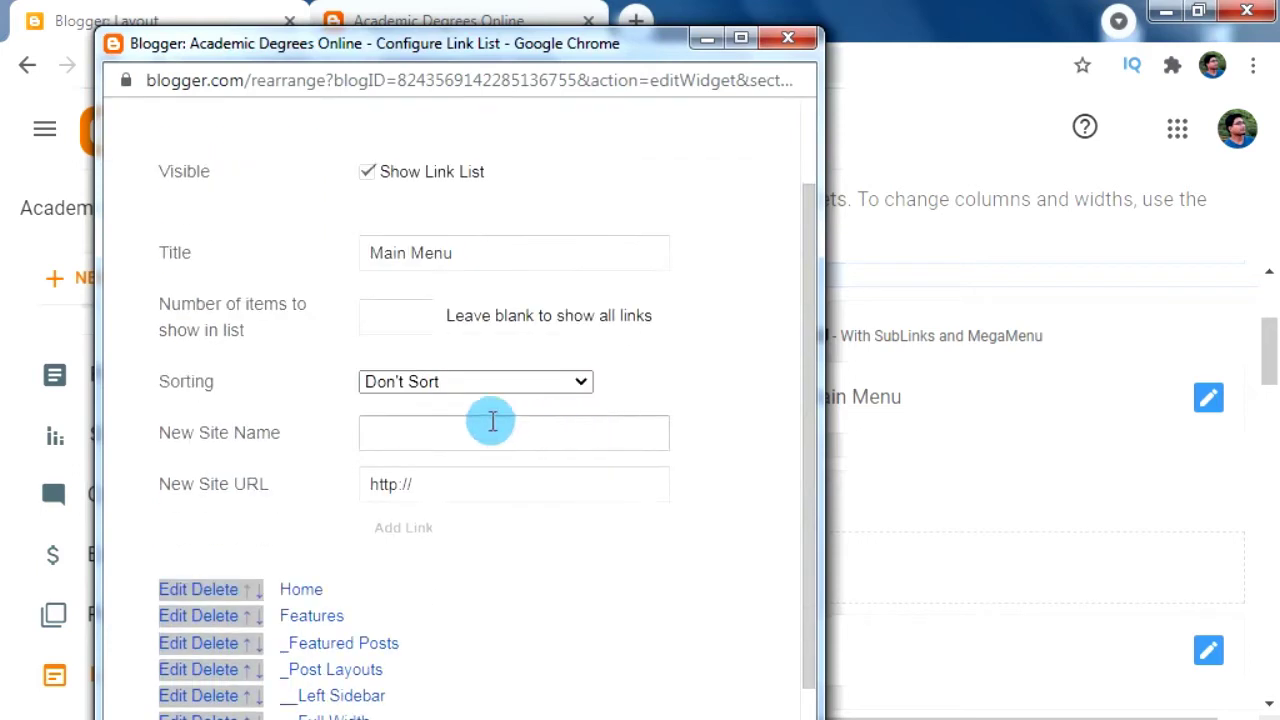
click(434, 437)
Step: Add a 'Tutor Pratik' link with URL '#' as the top Main Menu entry above Home
click(434, 440)
text(Tutor Pratik)
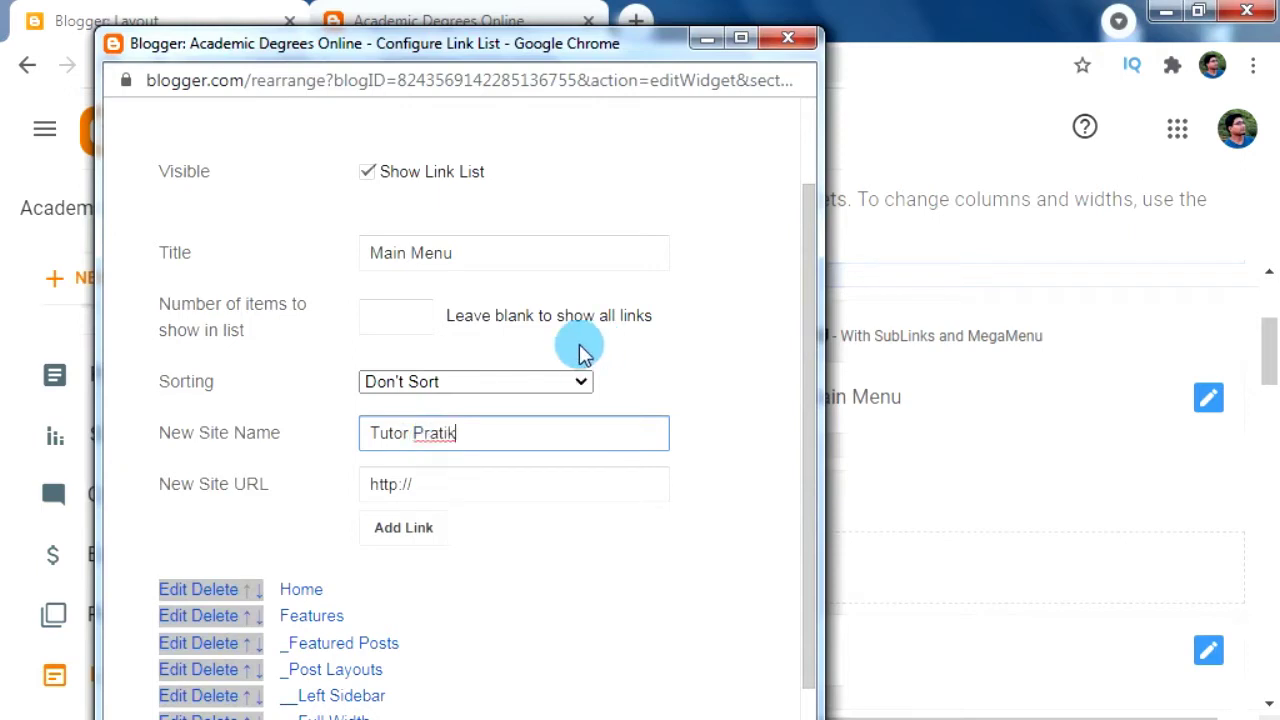
click(238, 490)
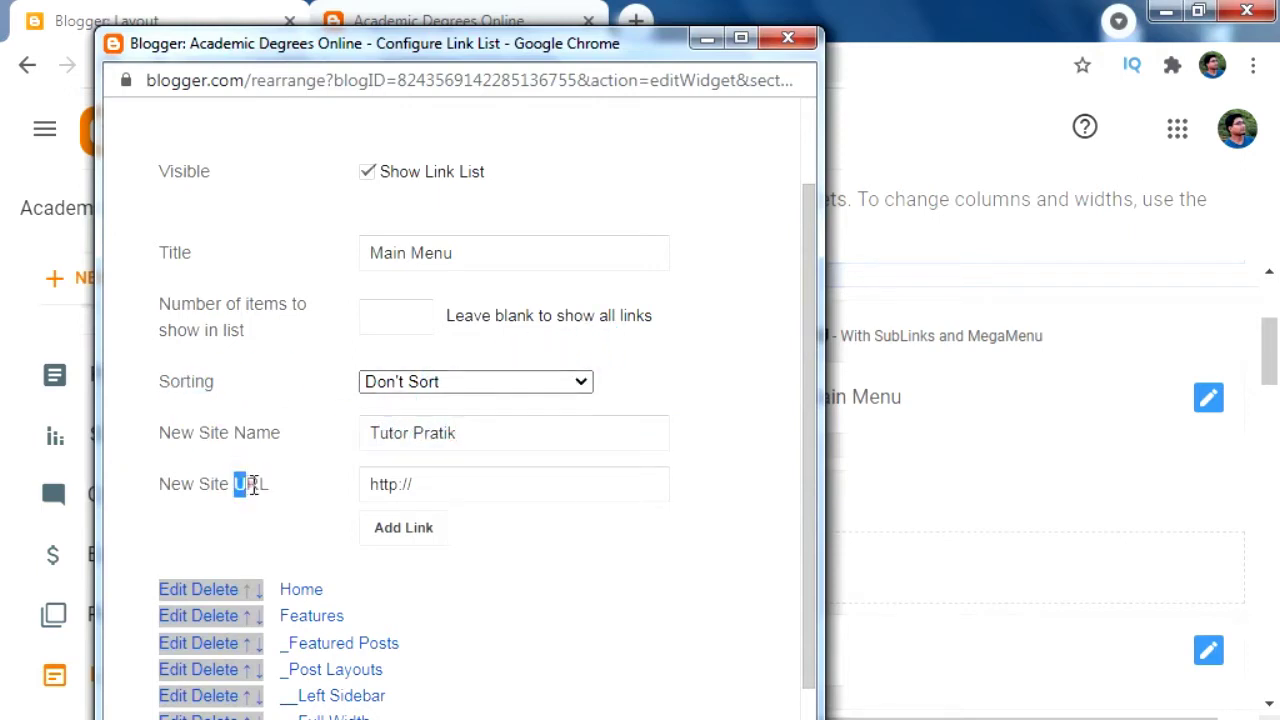
drag(170, 434, 305, 440)
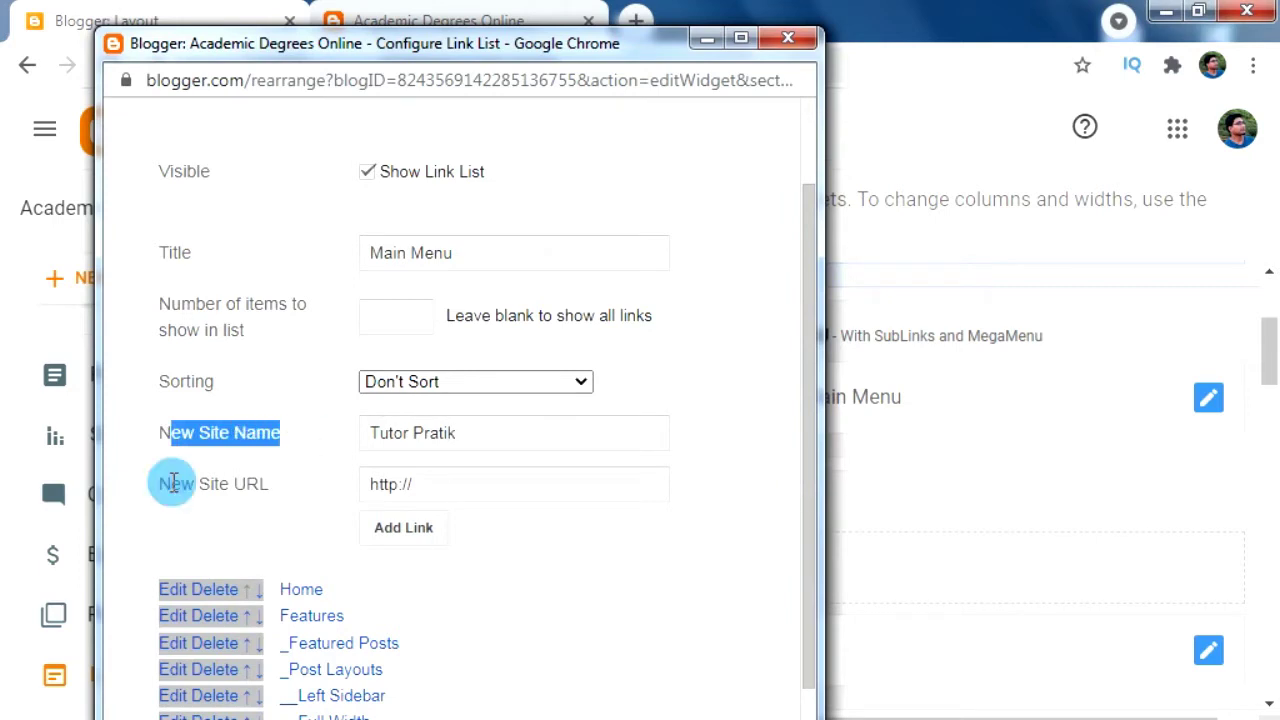
drag(177, 480, 268, 486)
click(297, 491)
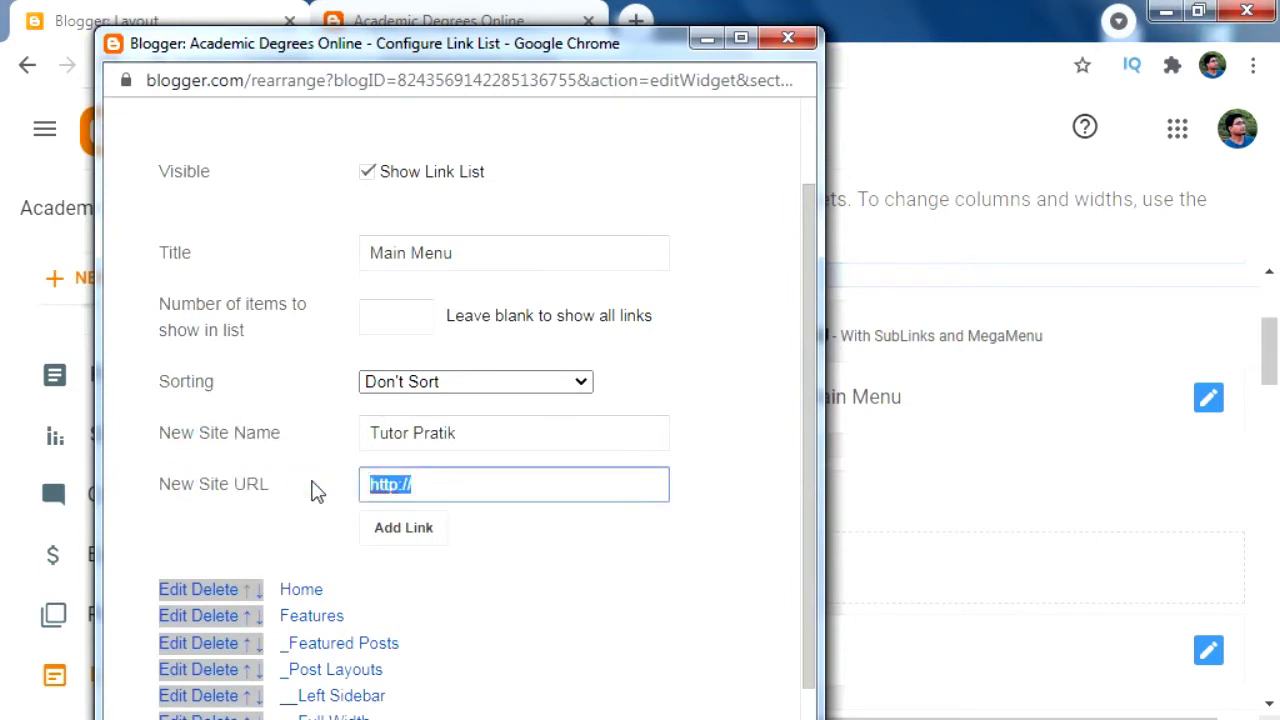
click(312, 490)
text(#)
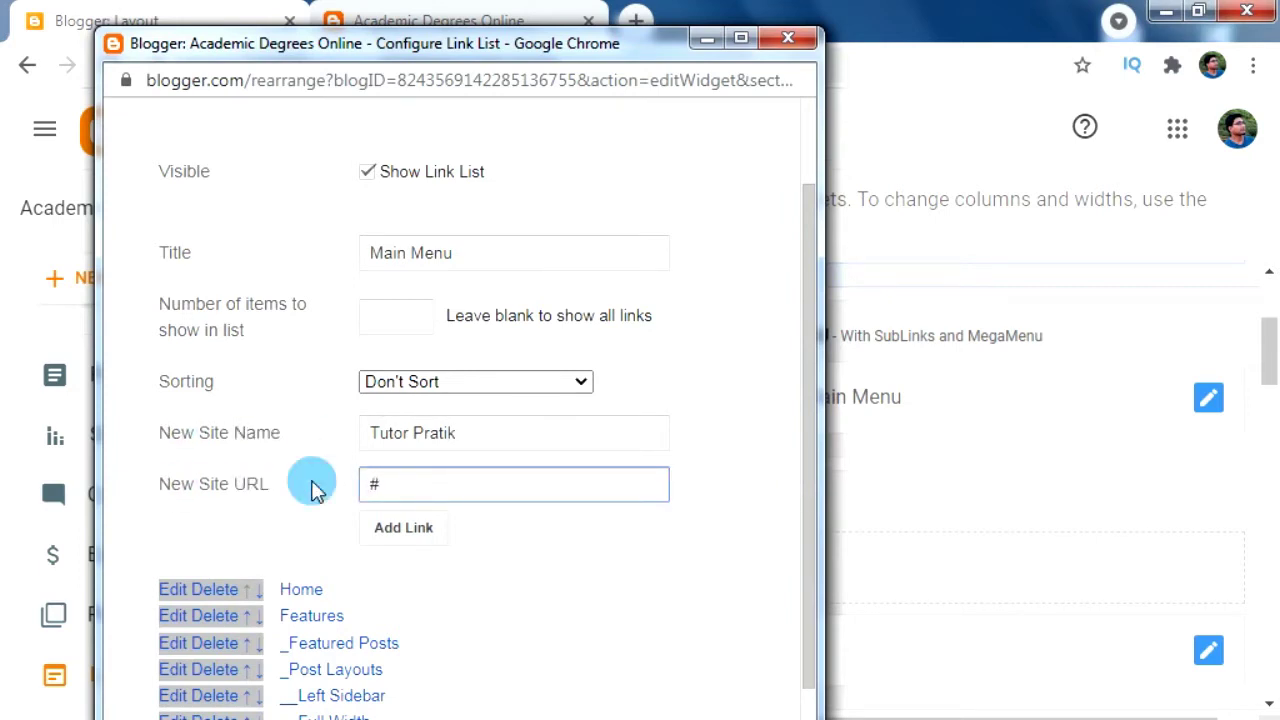
key(Return)
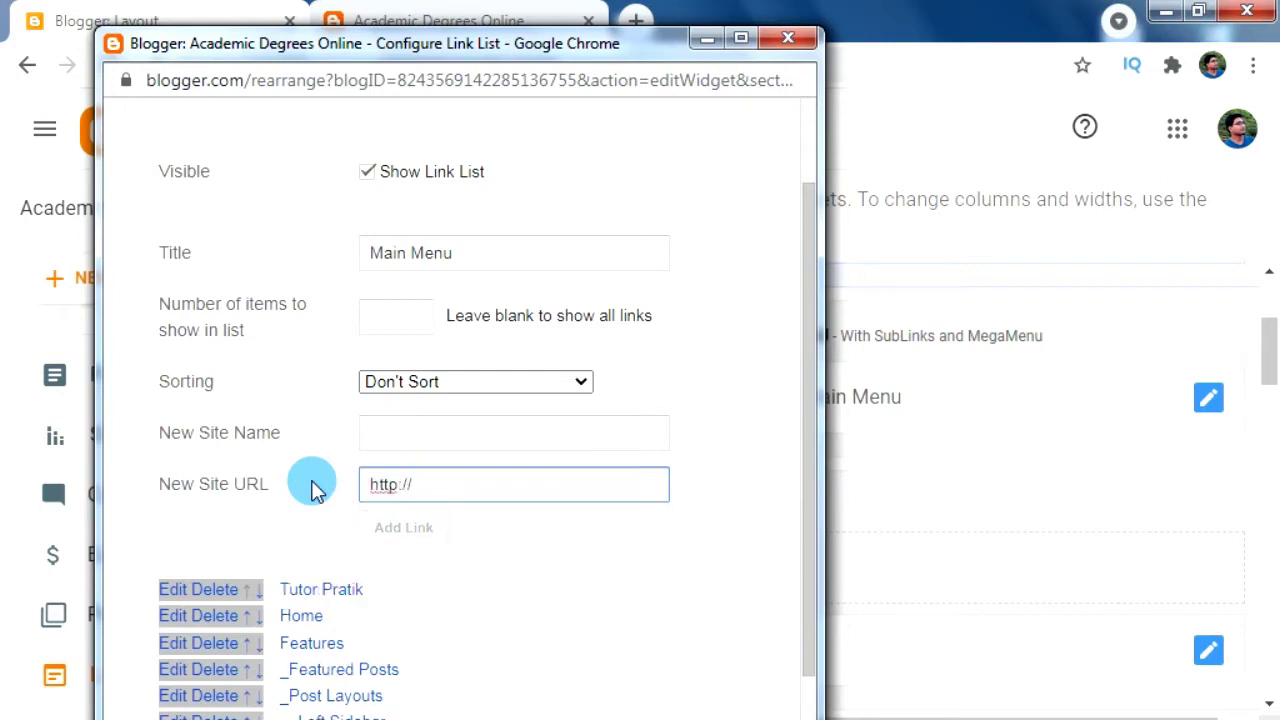
click(400, 486)
click(371, 529)
click(405, 543)
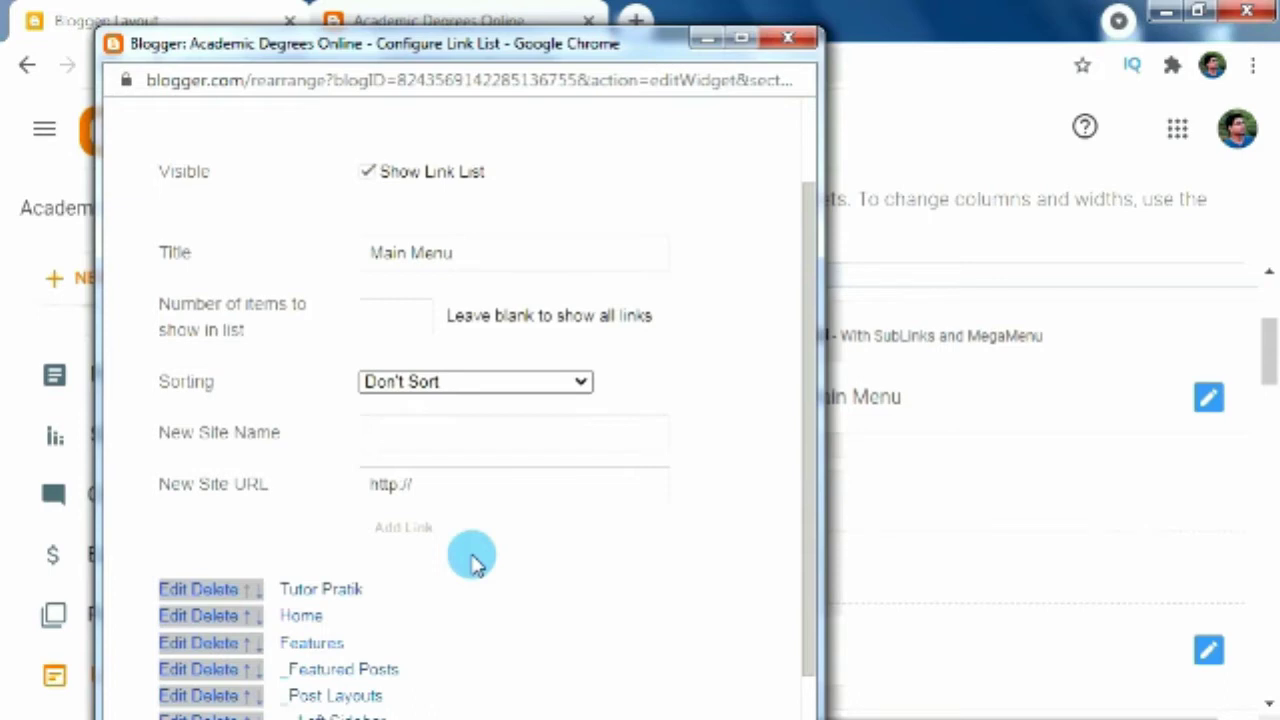
scroll(508, 586, down, 3)
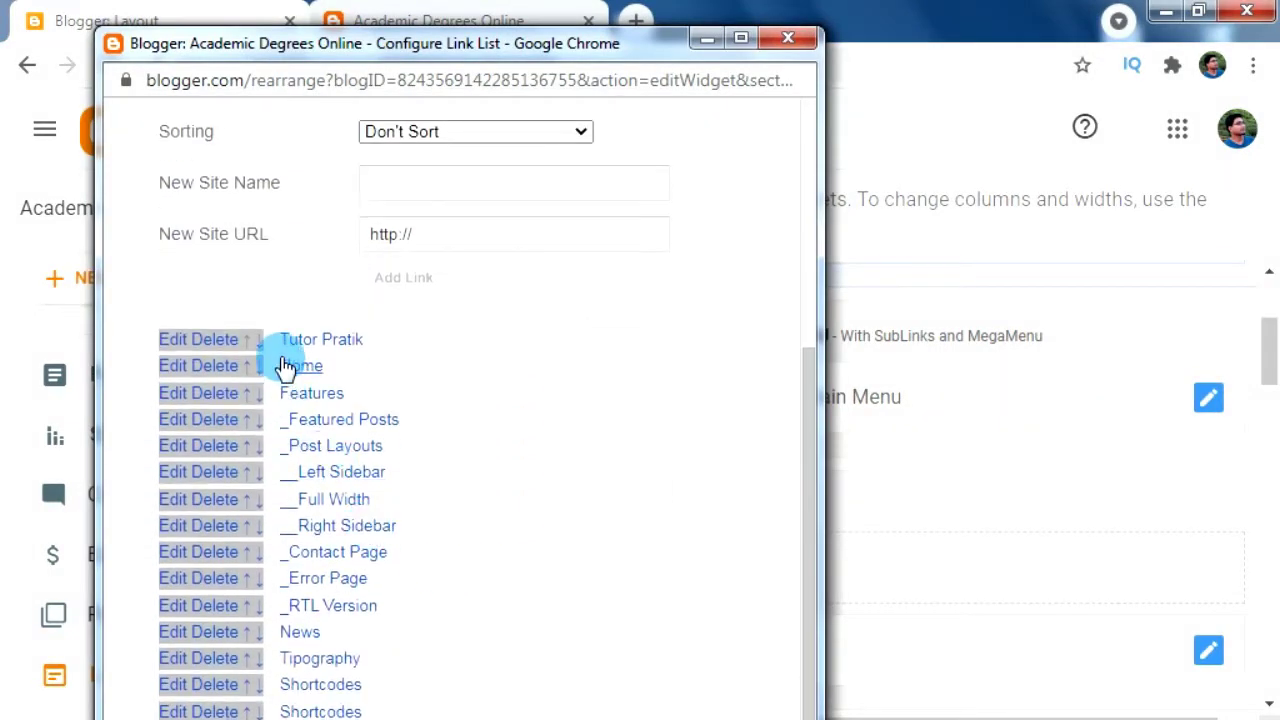
scroll(577, 383, up, 3)
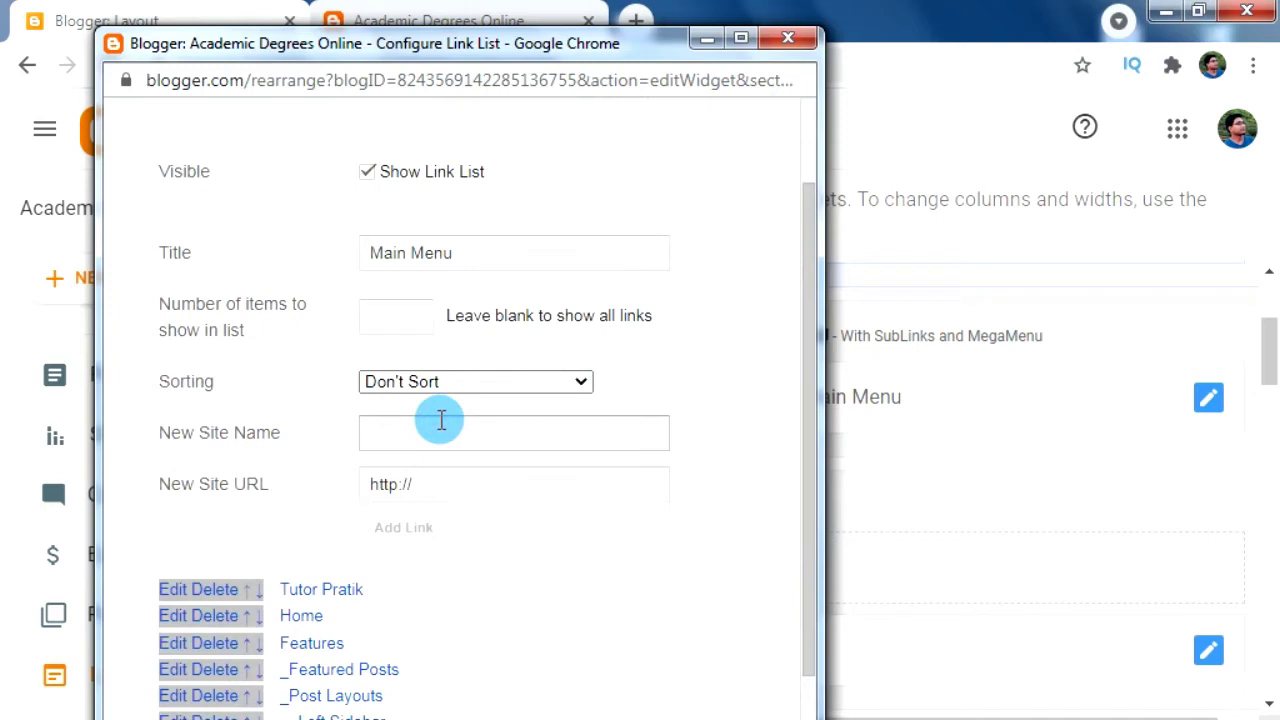
Step: Add an _HTML sub-link with URL '#' to the Main Menu list
click(441, 420)
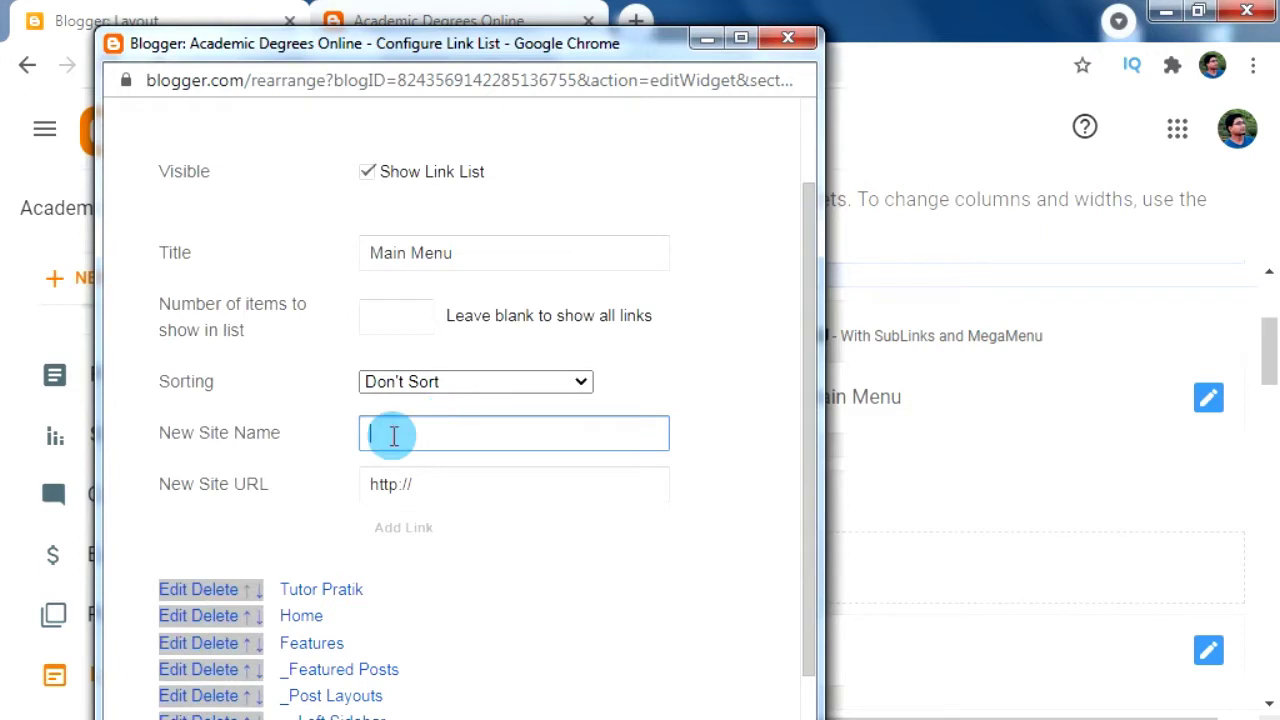
drag(157, 432, 304, 432)
click(400, 431)
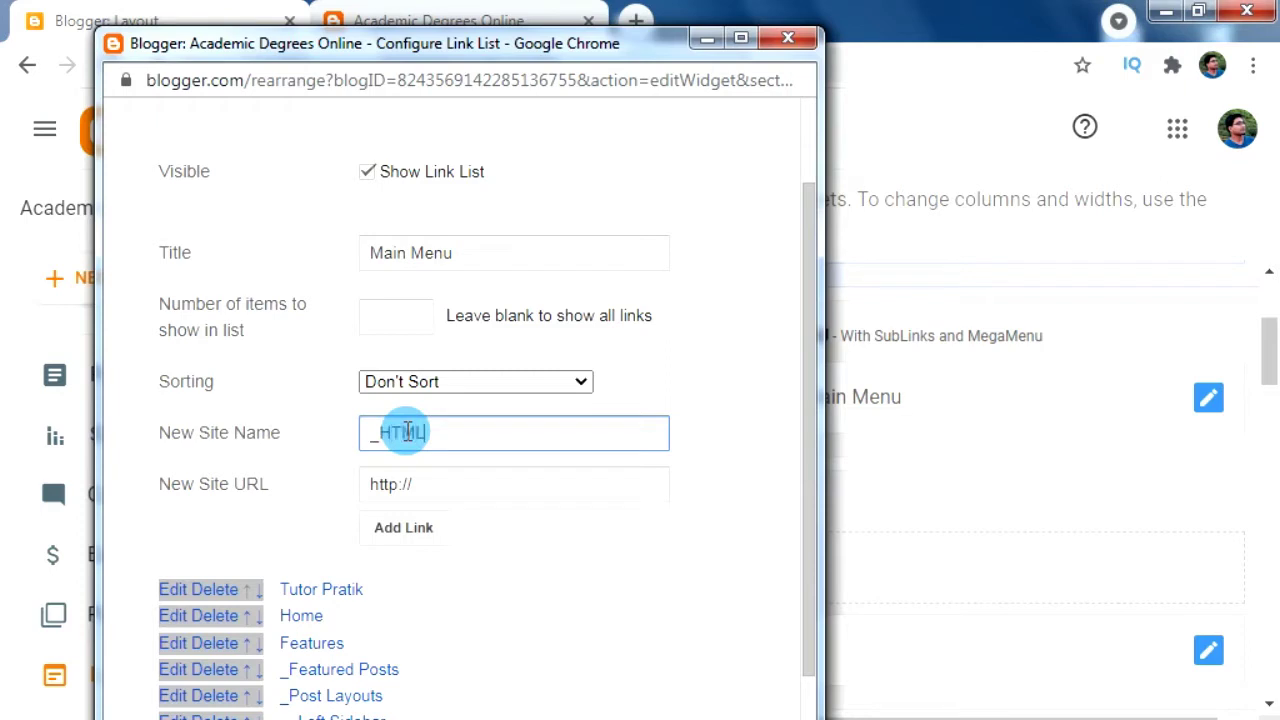
key(Tab)
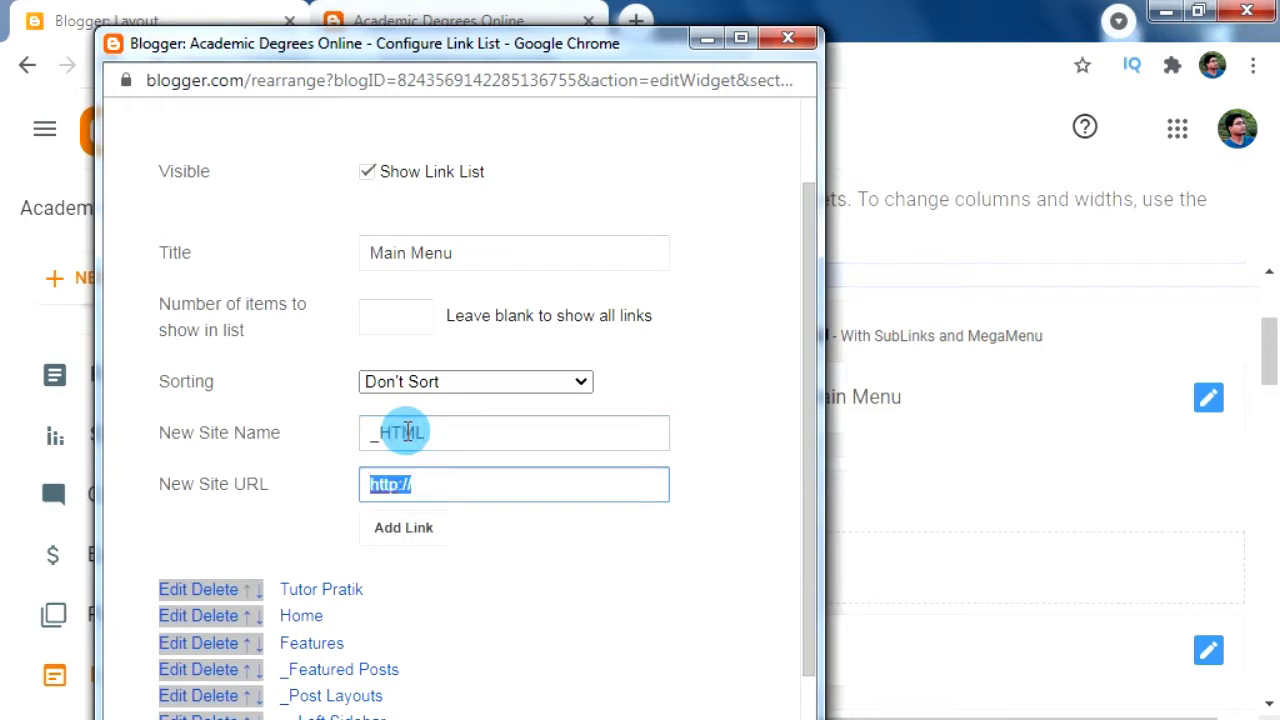
text(#)
click(415, 535)
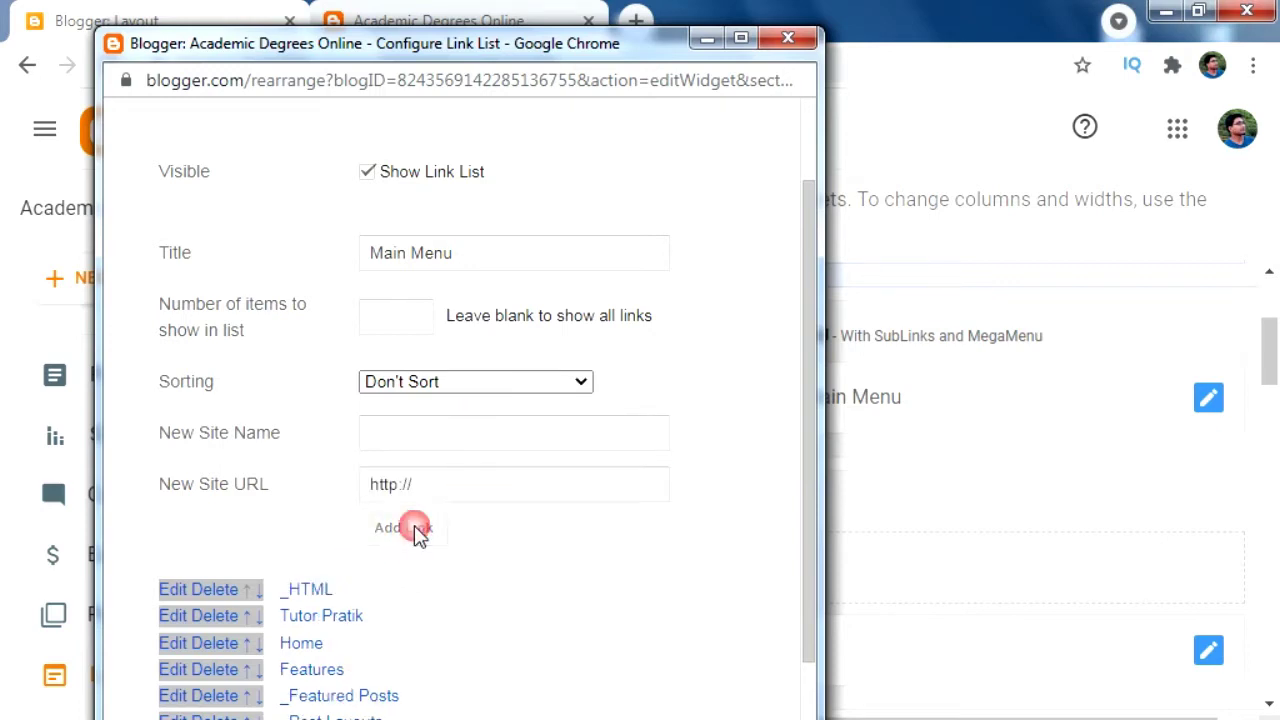
Step: Add _CSS and _JavaScript sub-links, each with URL '#'
click(415, 433)
text(_C)
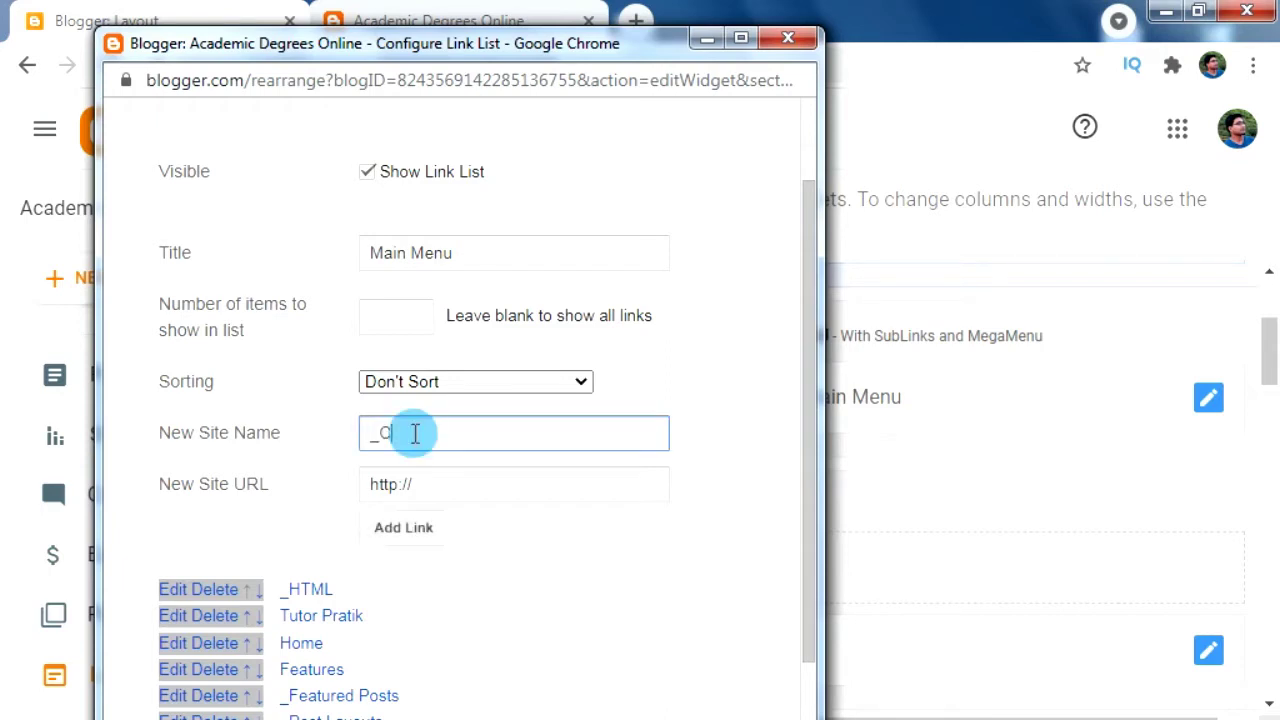
key(Tab)
text(#)
key(Return)
click(415, 433)
text(_)
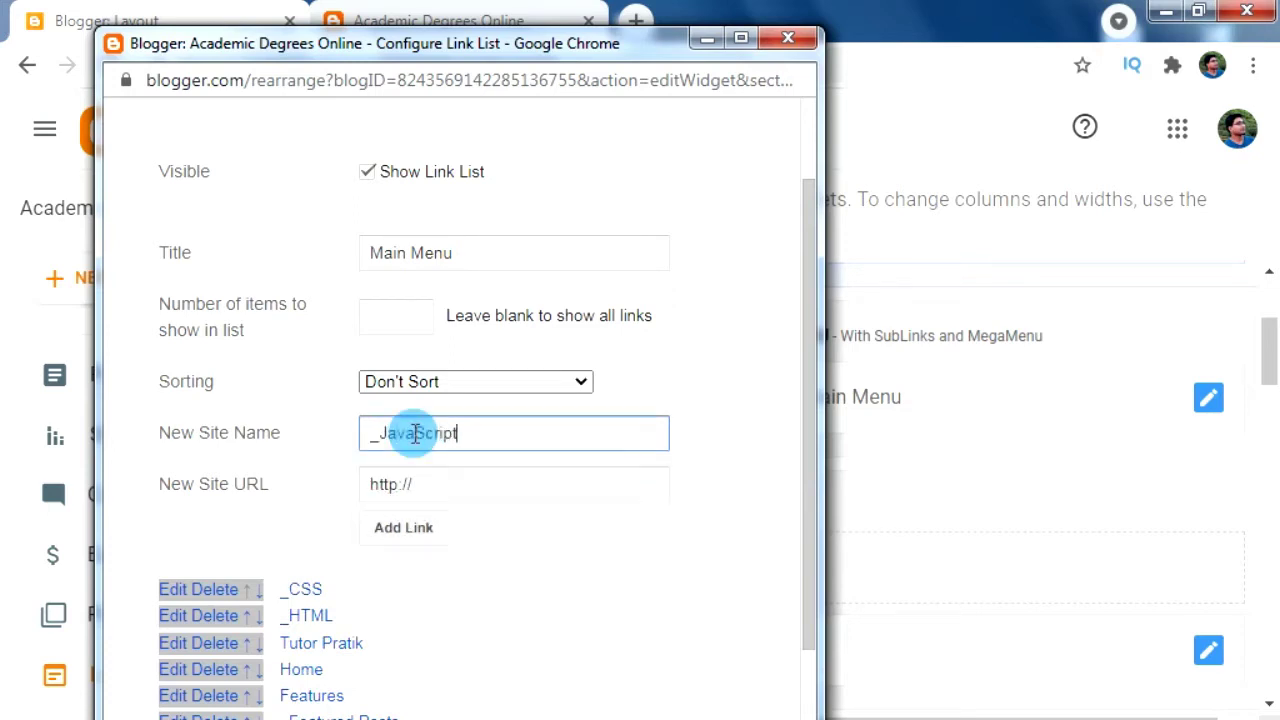
key(Tab)
text(#)
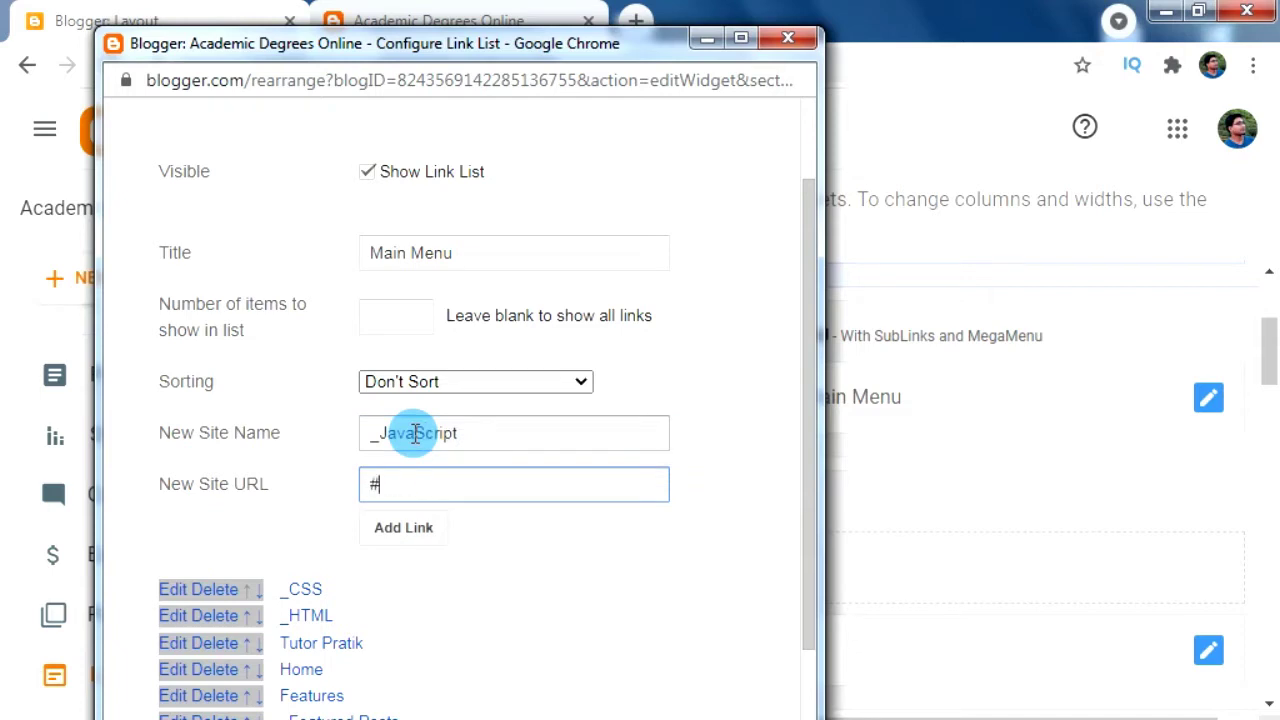
key(Return)
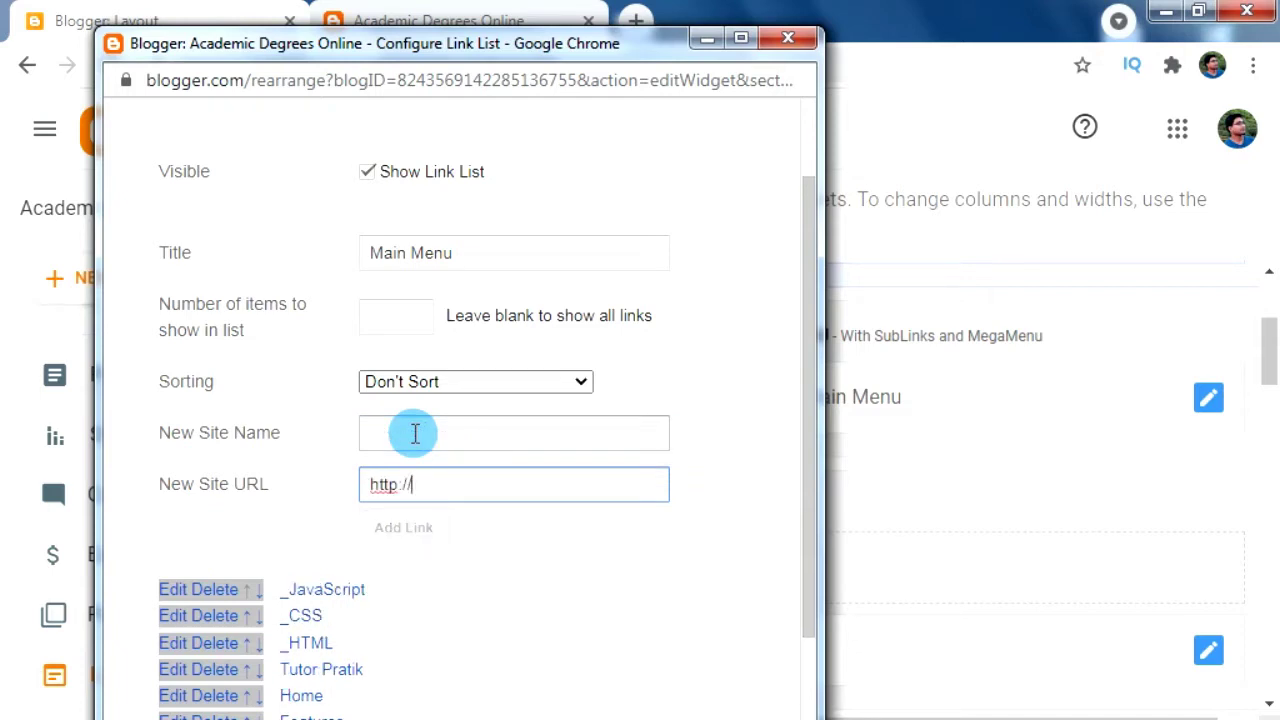
scroll(354, 566, down, 1)
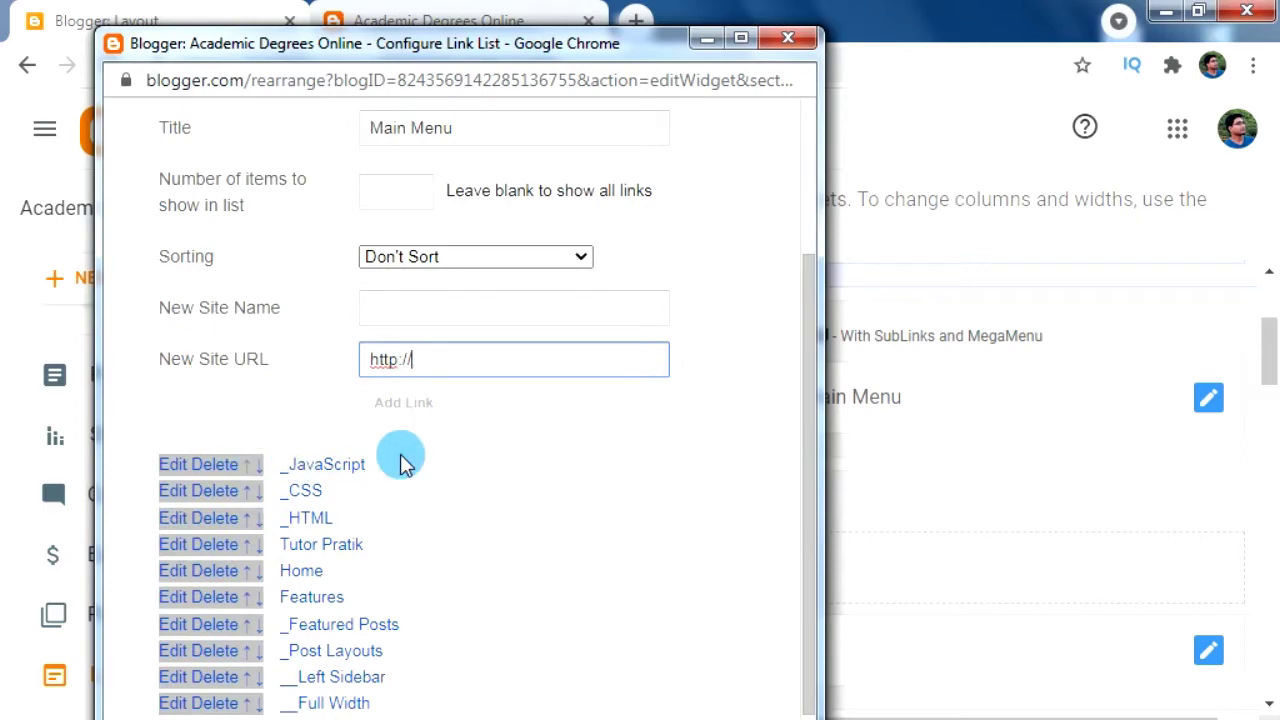
scroll(418, 462, down, 2)
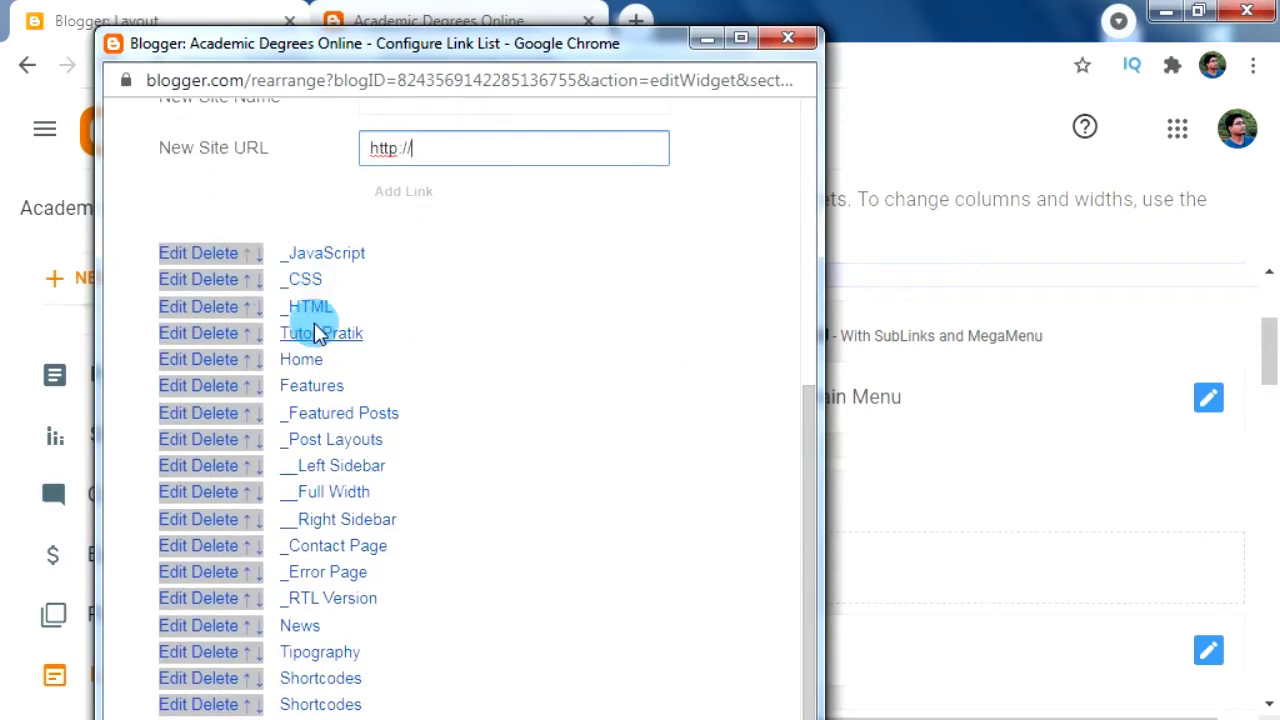
scroll(287, 350, up, 5)
scroll(287, 350, down, 4)
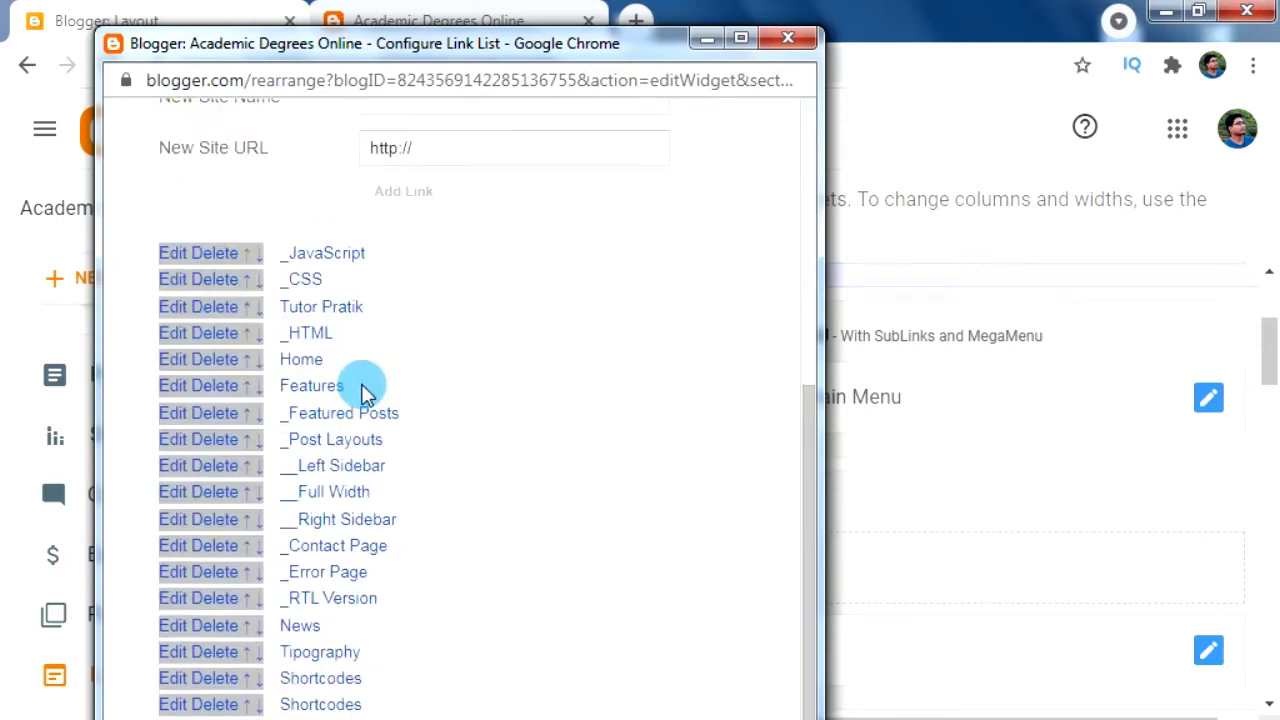
Step: Move Tutor Pratik to the top and swap _JavaScript and _HTML, giving _HTML, _CSS, _JavaScript
click(245, 312)
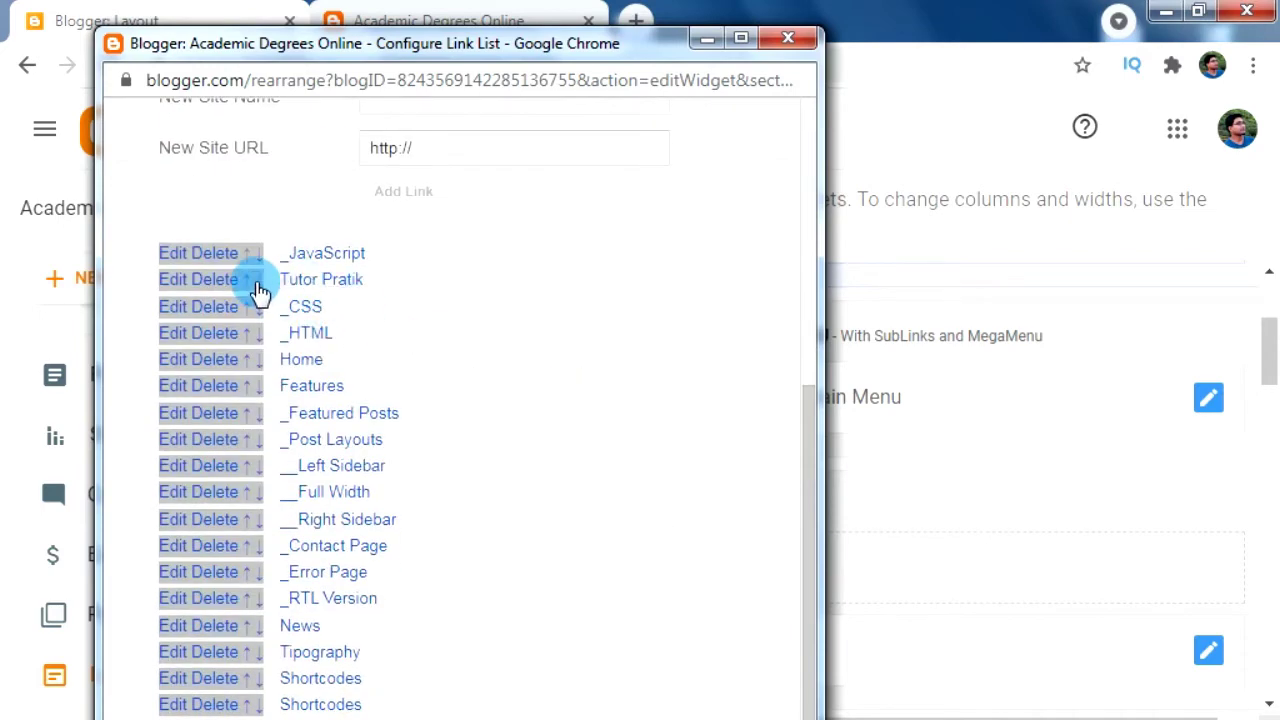
click(248, 284)
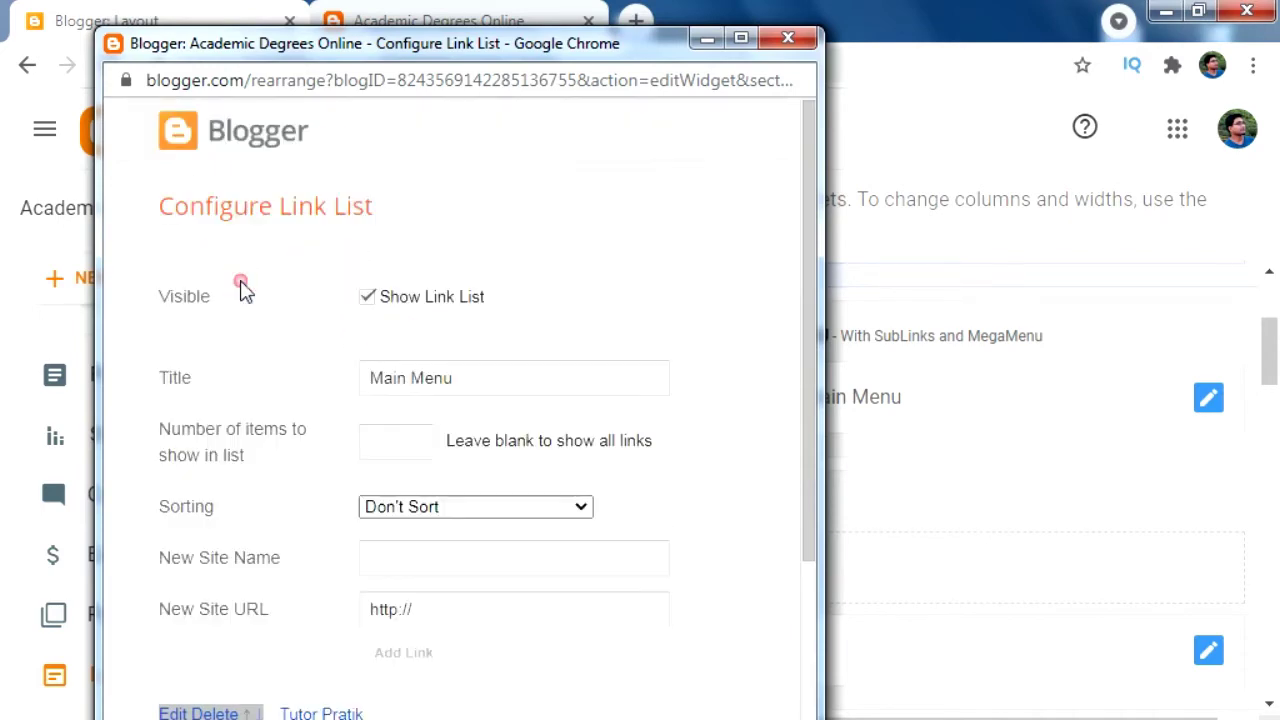
scroll(315, 310, down, 2)
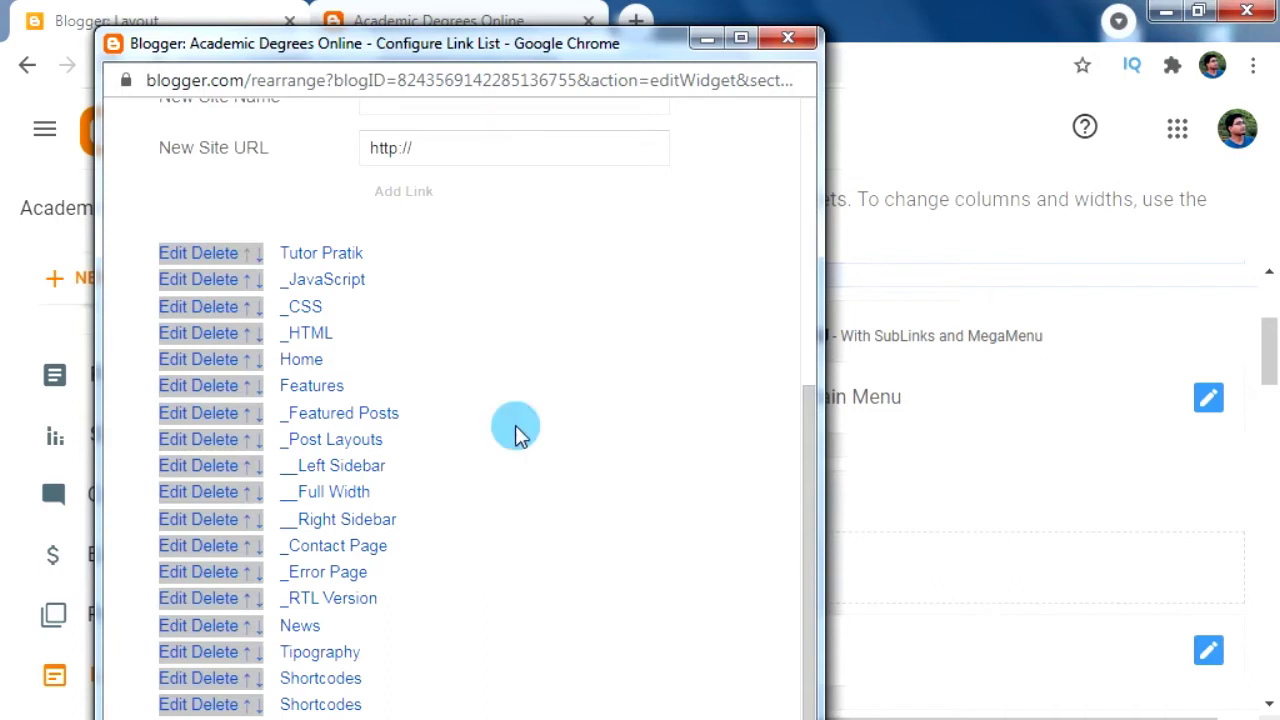
click(320, 606)
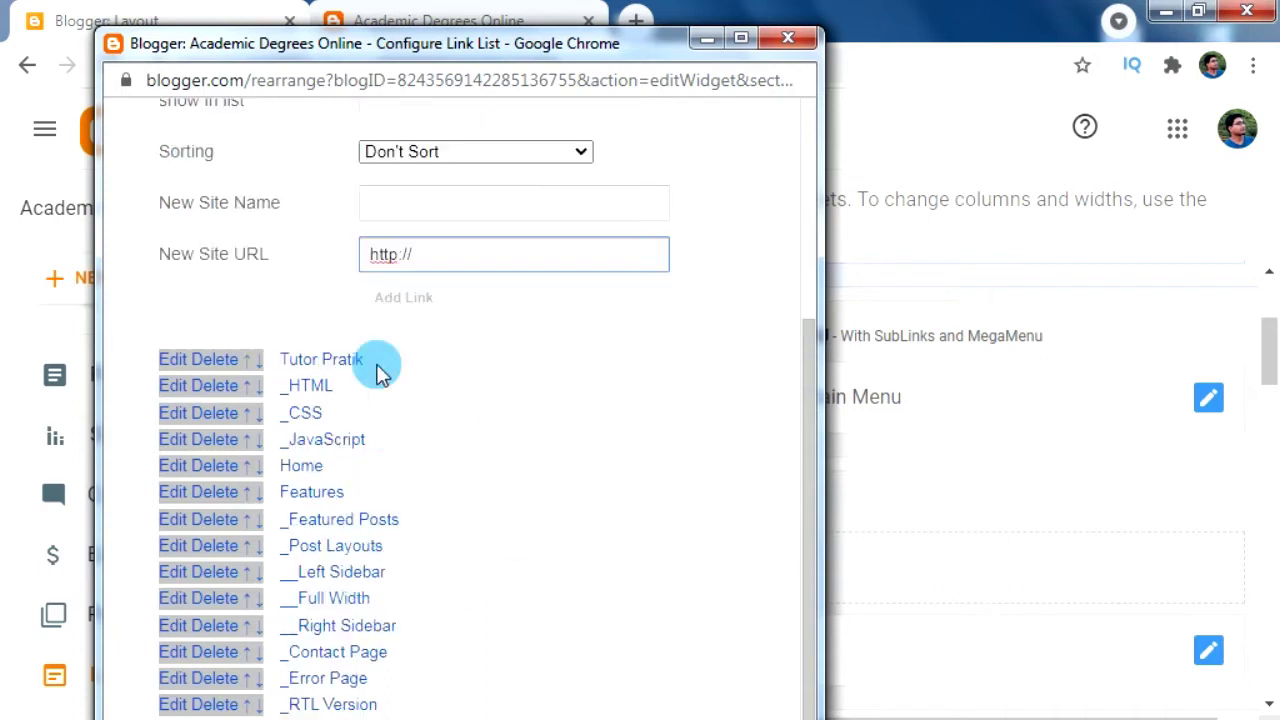
Step: Add __Flexbox and __Gridbox links, each with URL '#', to the menu list
click(432, 206)
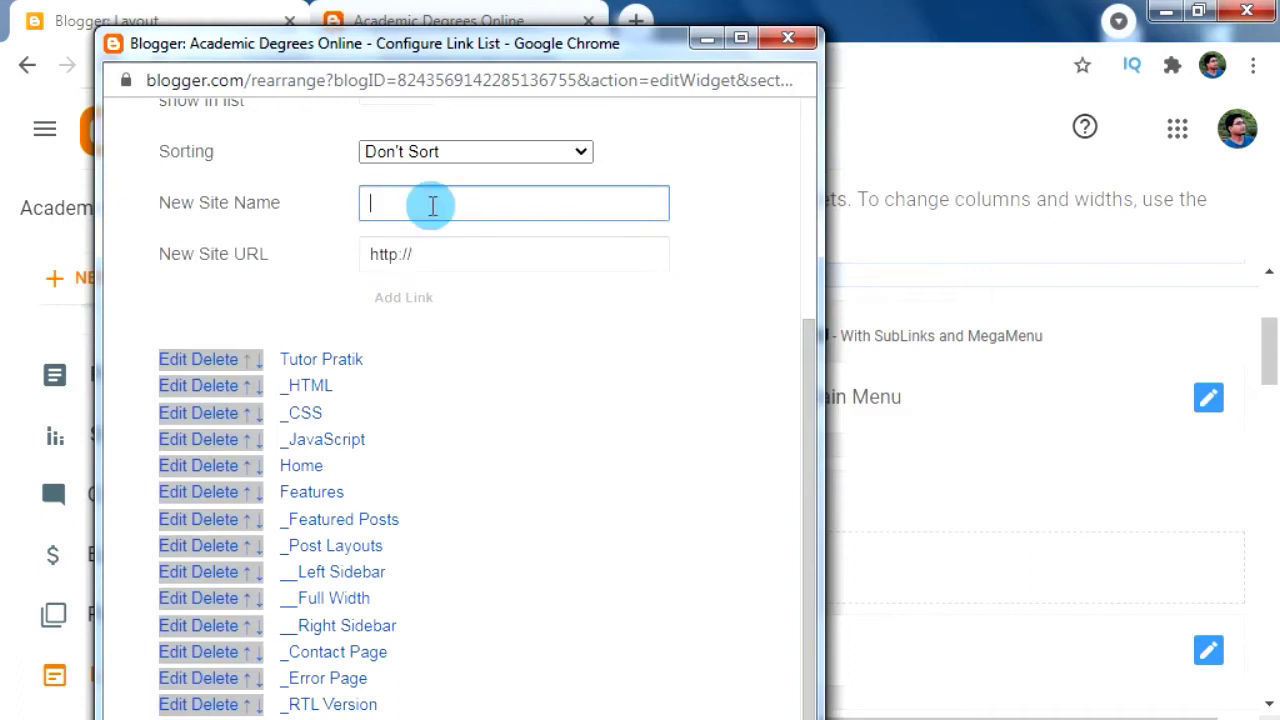
text(__Flexbox)
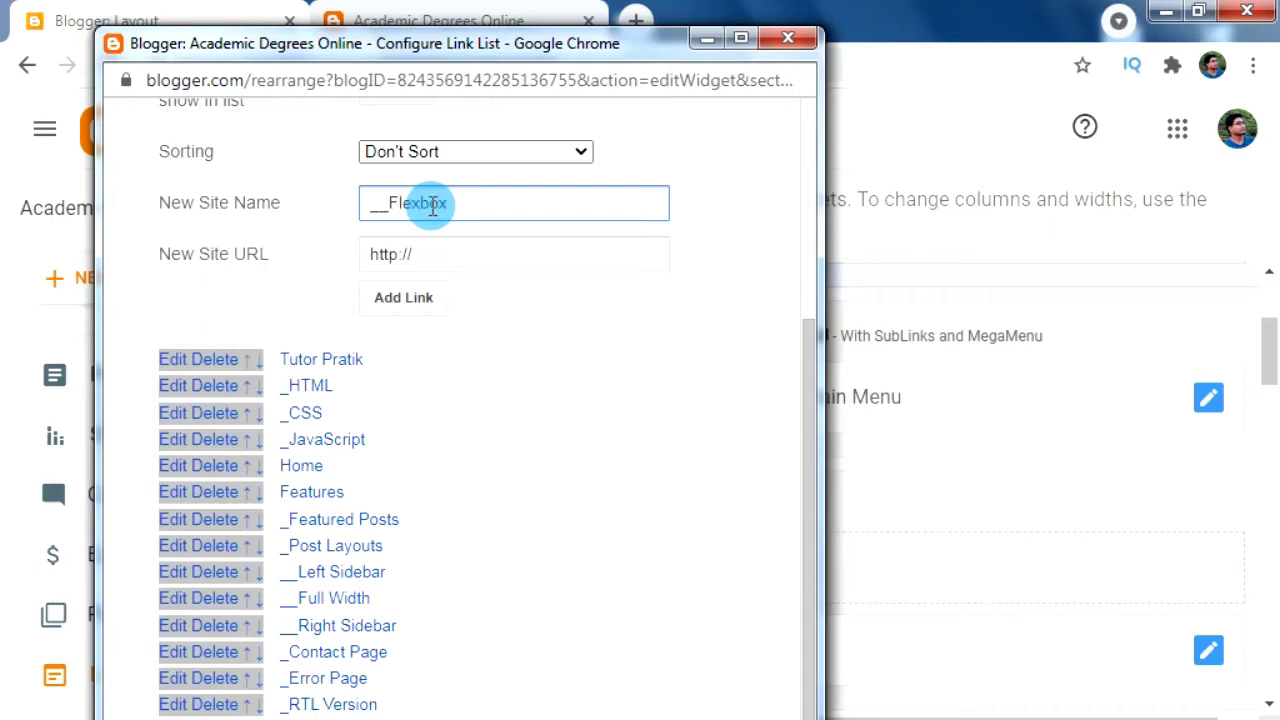
key(Tab)
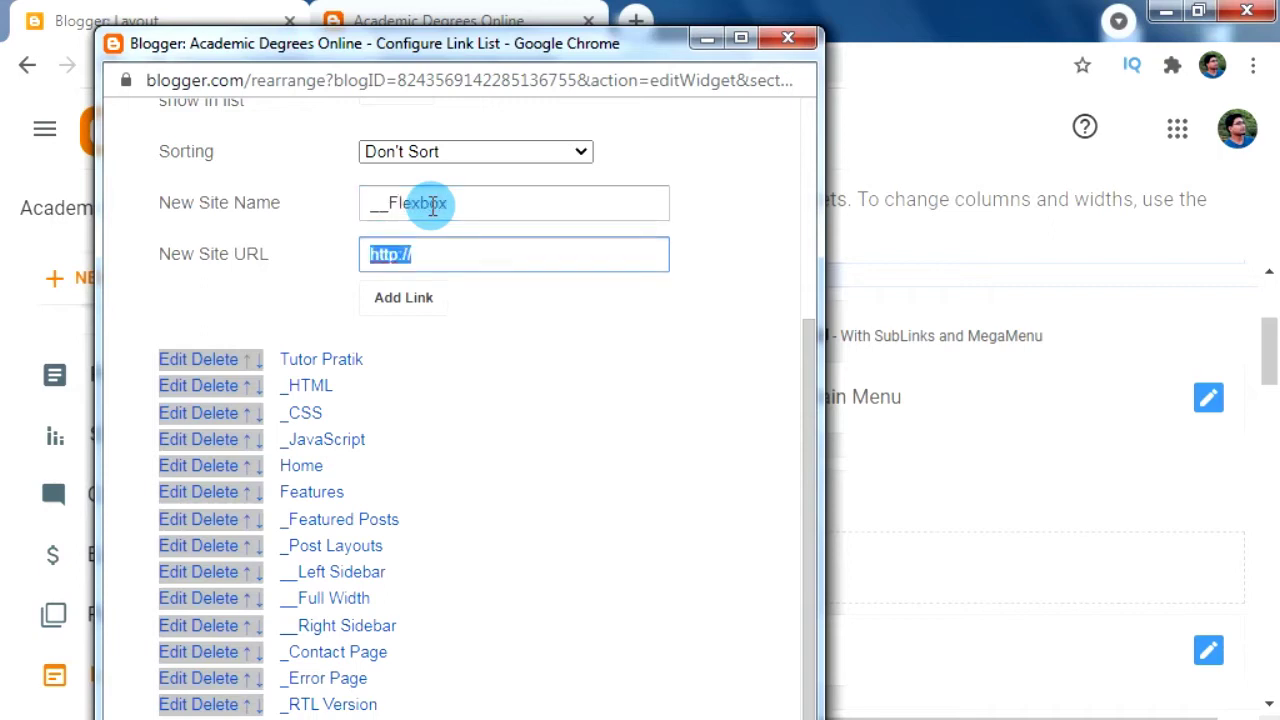
text(#)
key(Return)
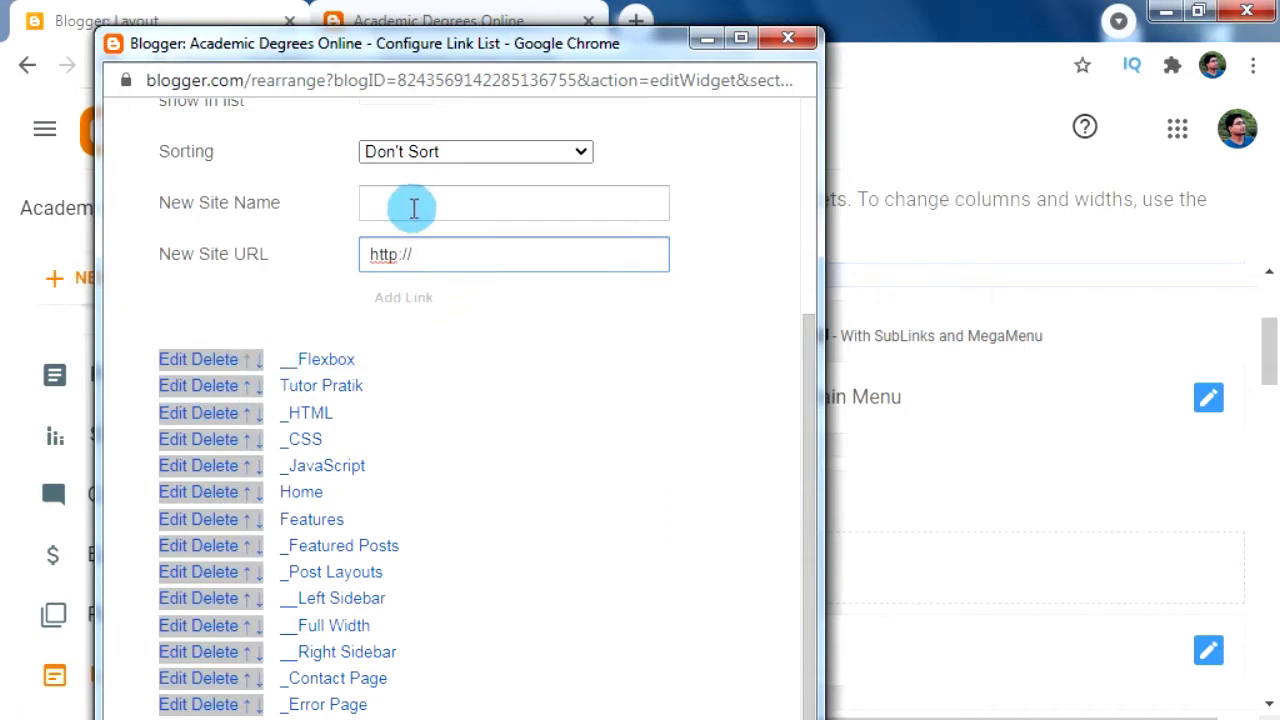
drag(277, 371, 300, 372)
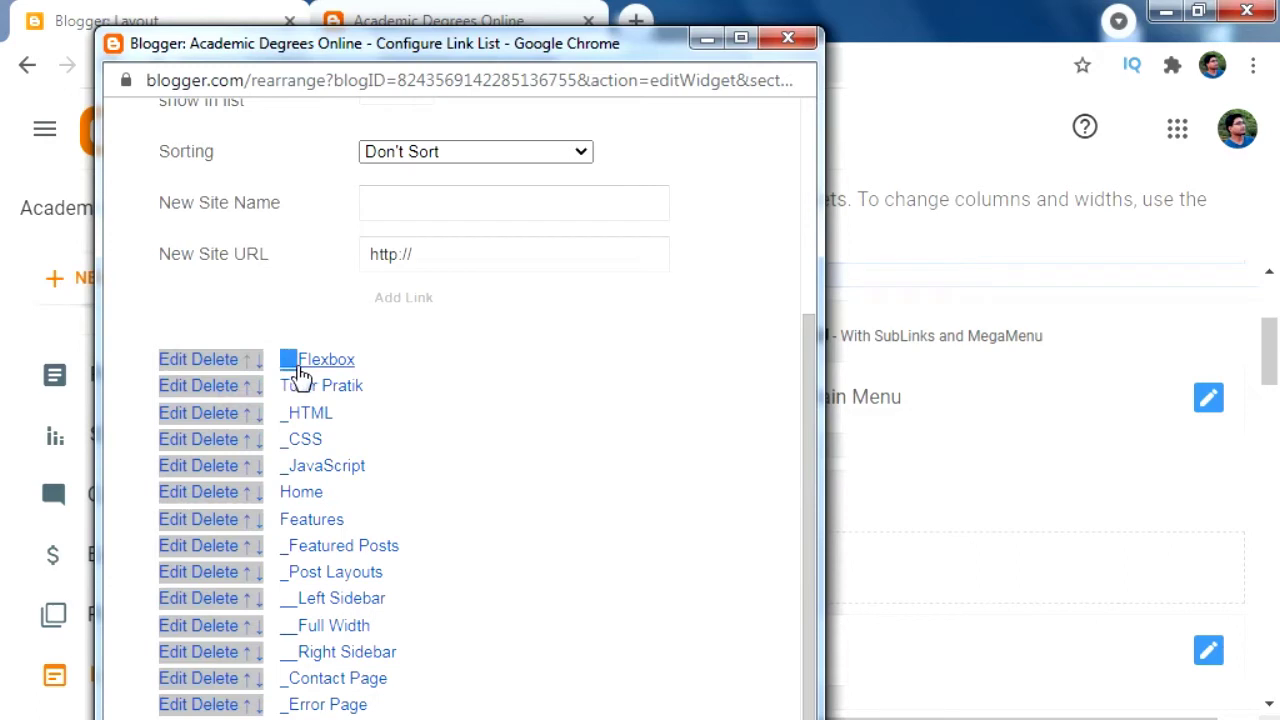
click(431, 203)
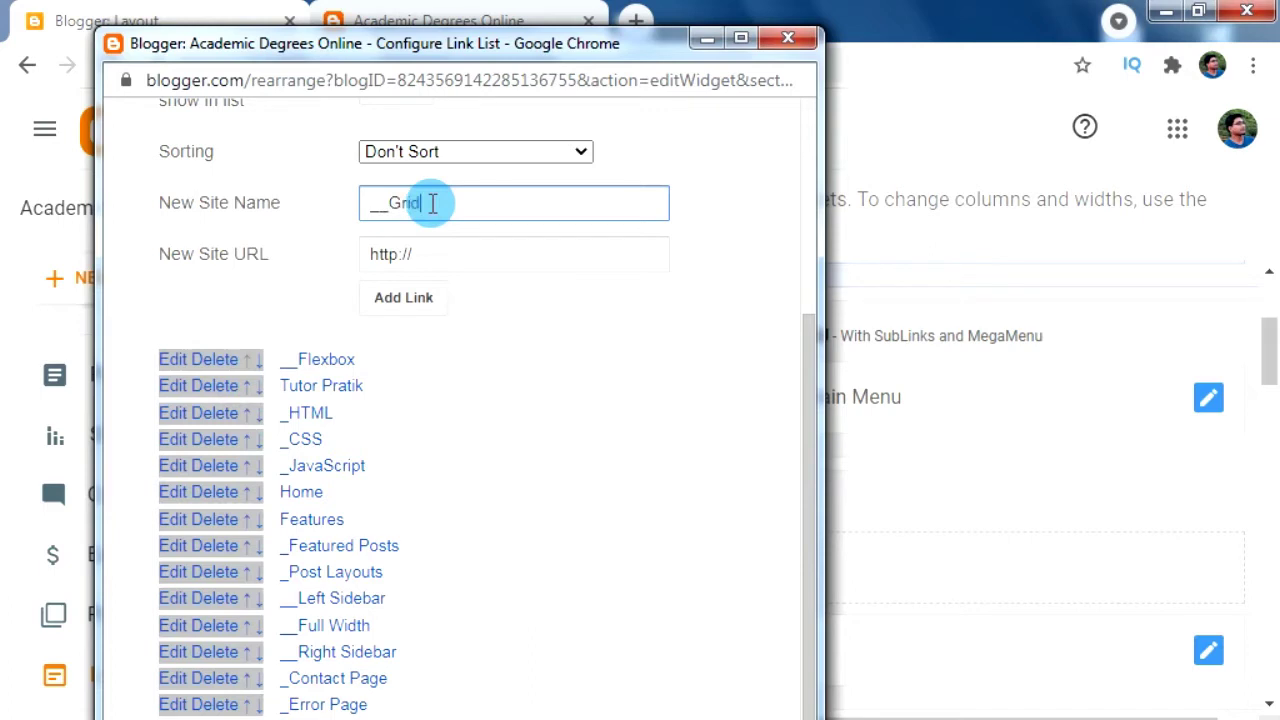
key(Tab)
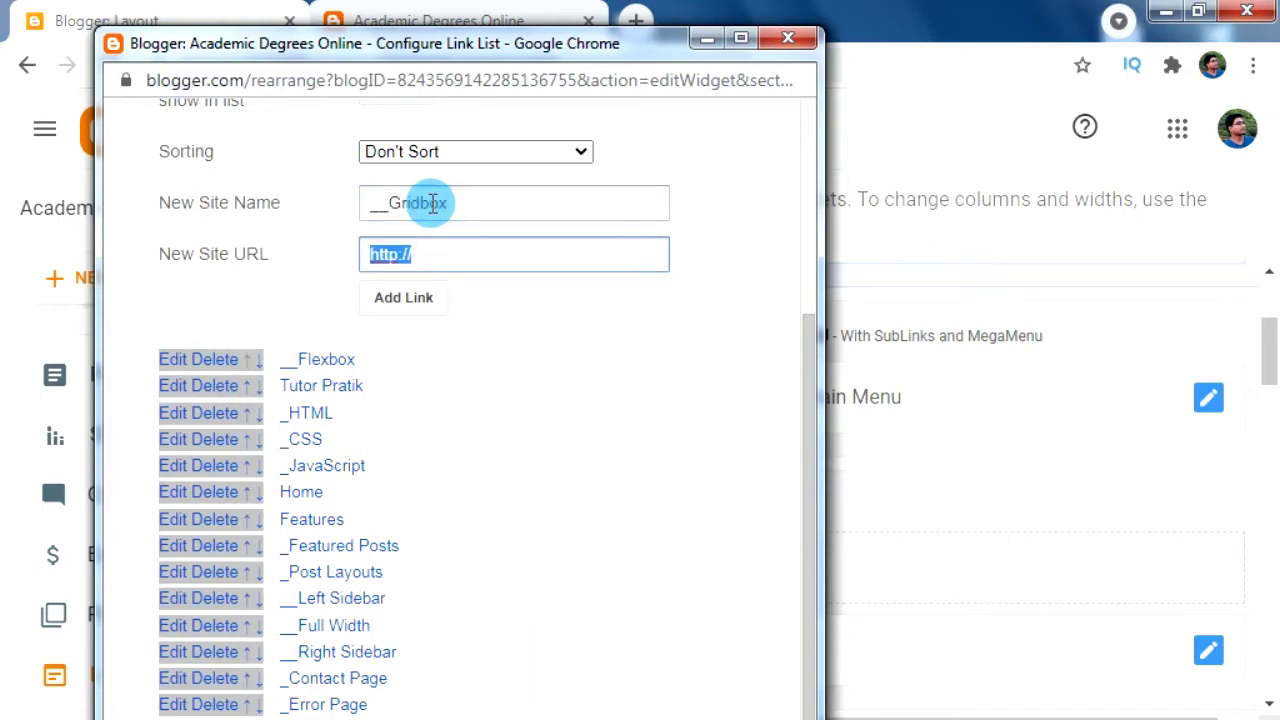
text(#)
key(Return)
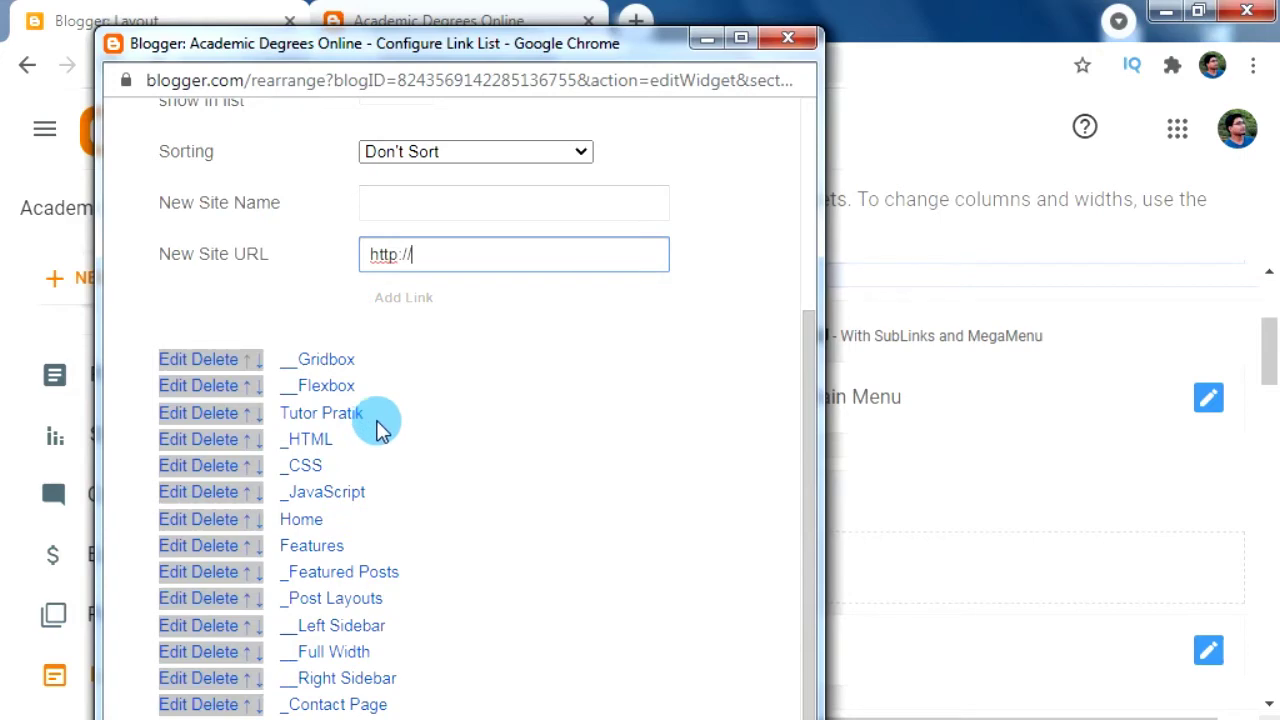
Step: Move __Flexbox down the list so it sits below _CSS
scroll(330, 405, down, 1)
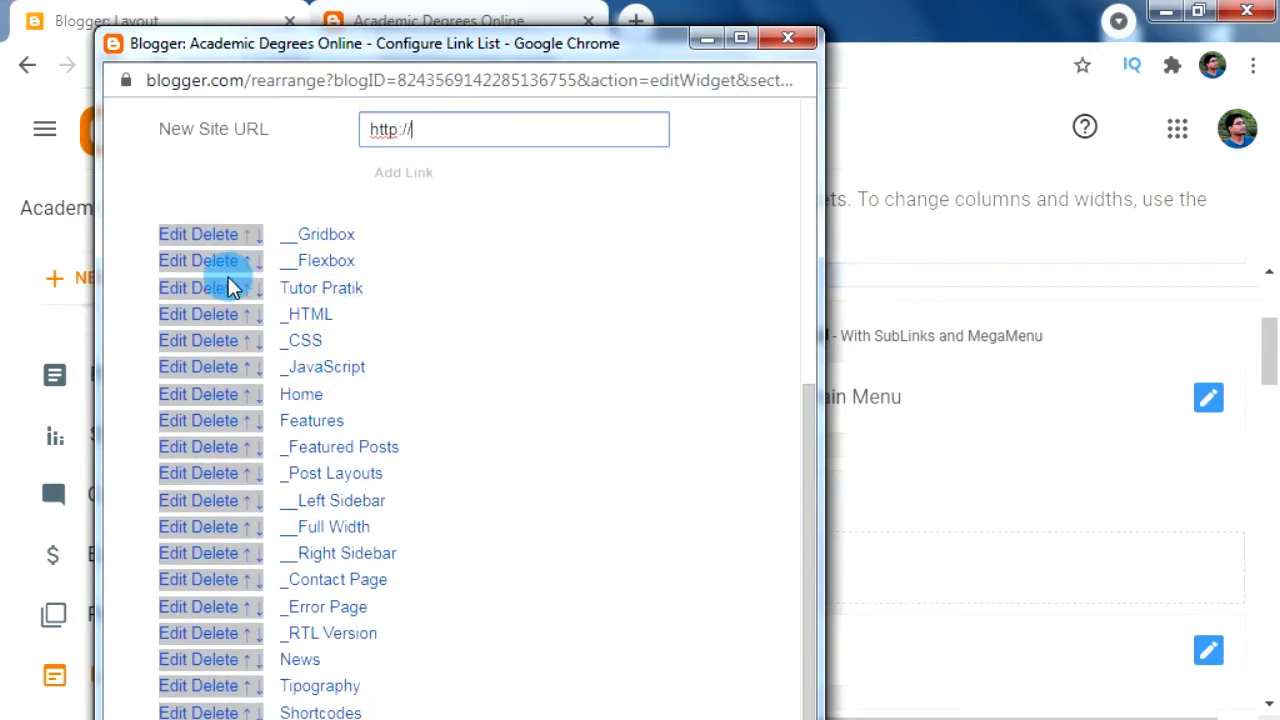
click(257, 266)
scroll(340, 335, down, 4)
scroll(351, 349, up, 1)
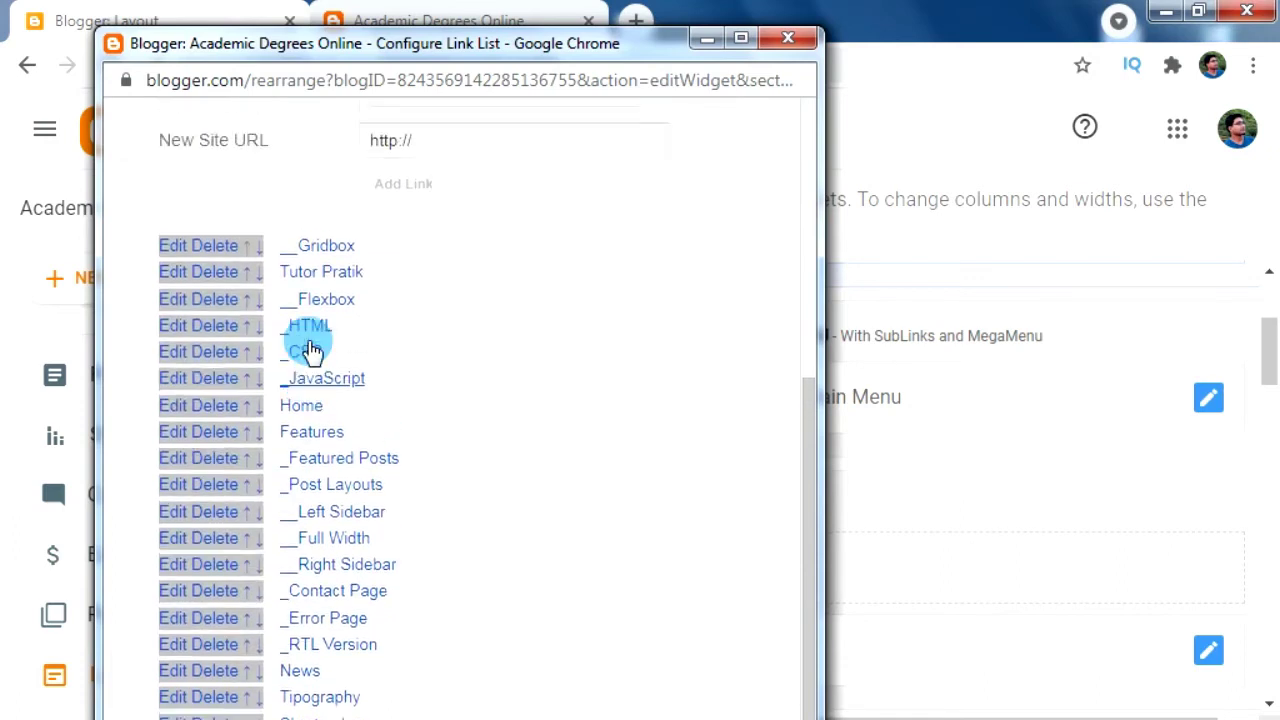
scroll(280, 360, down, 1)
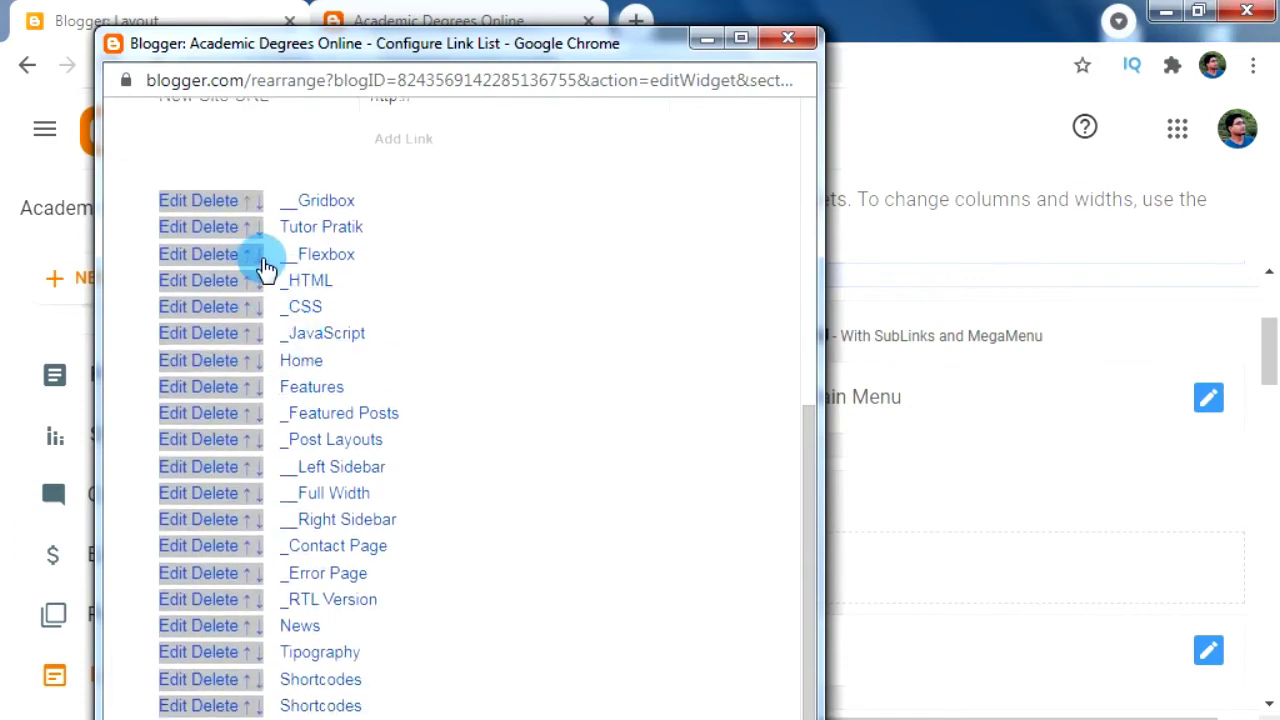
click(251, 261)
scroll(329, 323, down, 5)
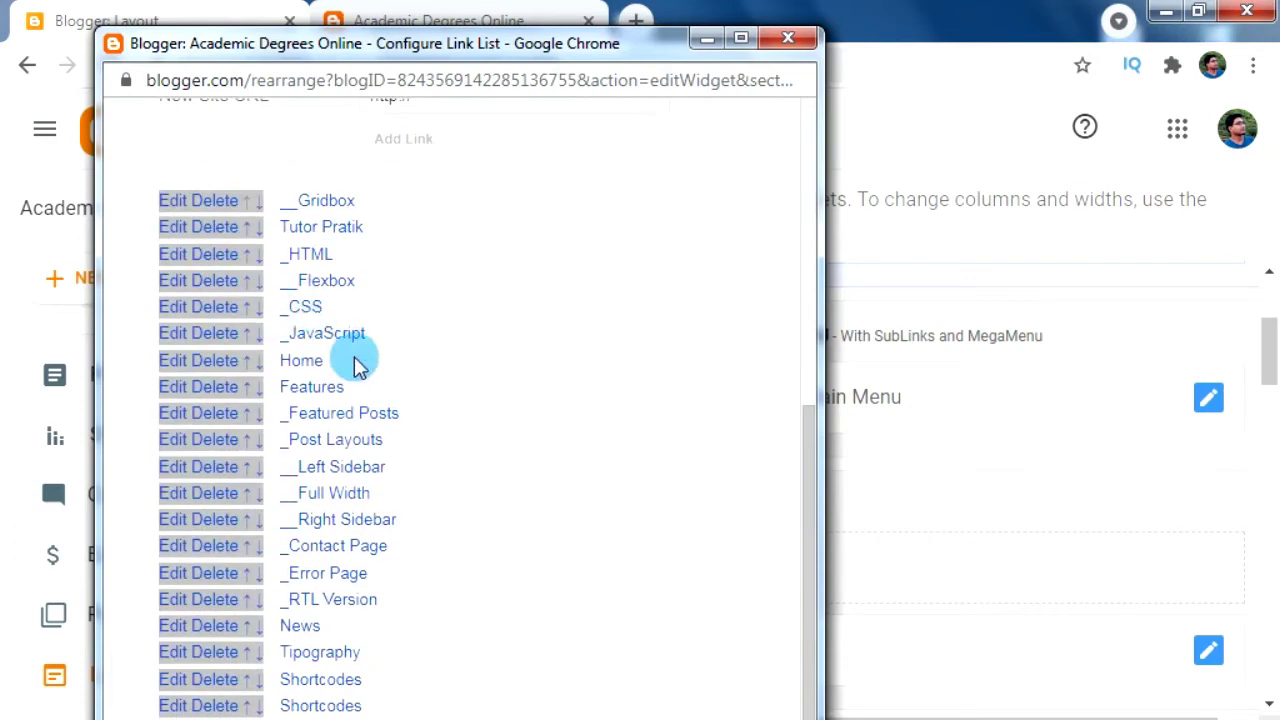
click(257, 288)
Step: Place __Gridbox directly below _CSS and save the link list
scroll(336, 313, down, 2)
click(257, 200)
click(257, 227)
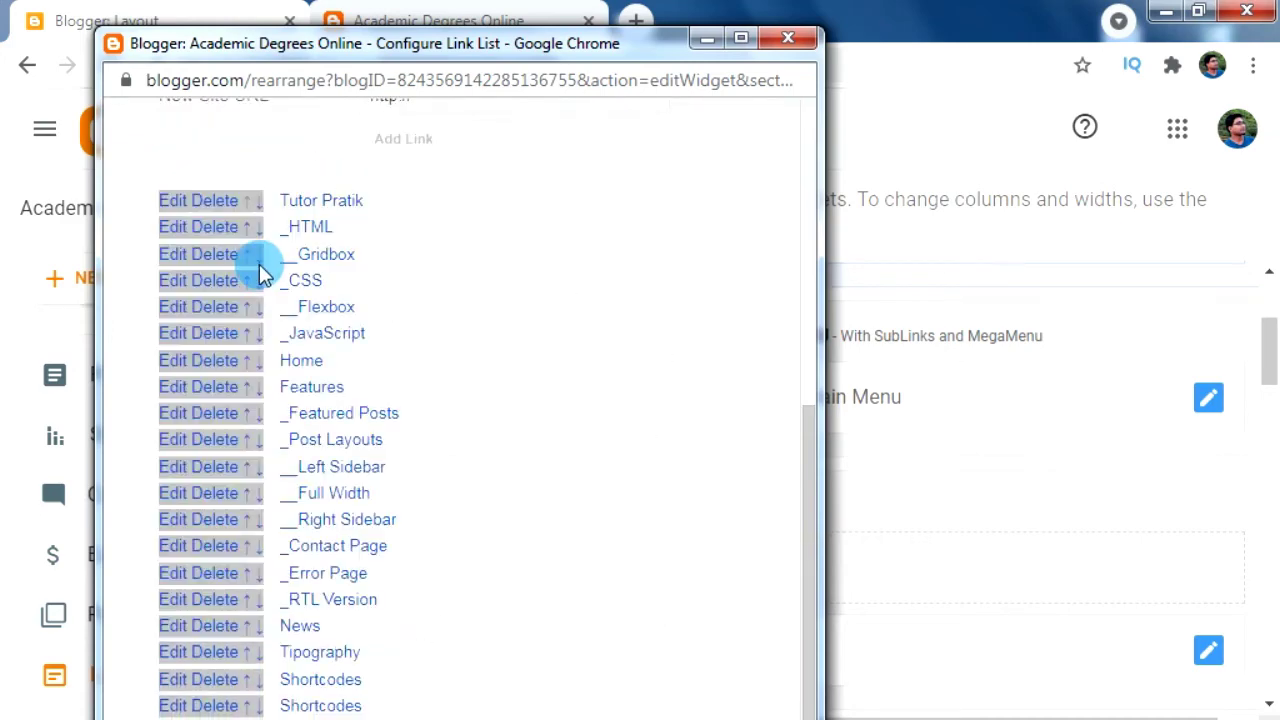
click(257, 253)
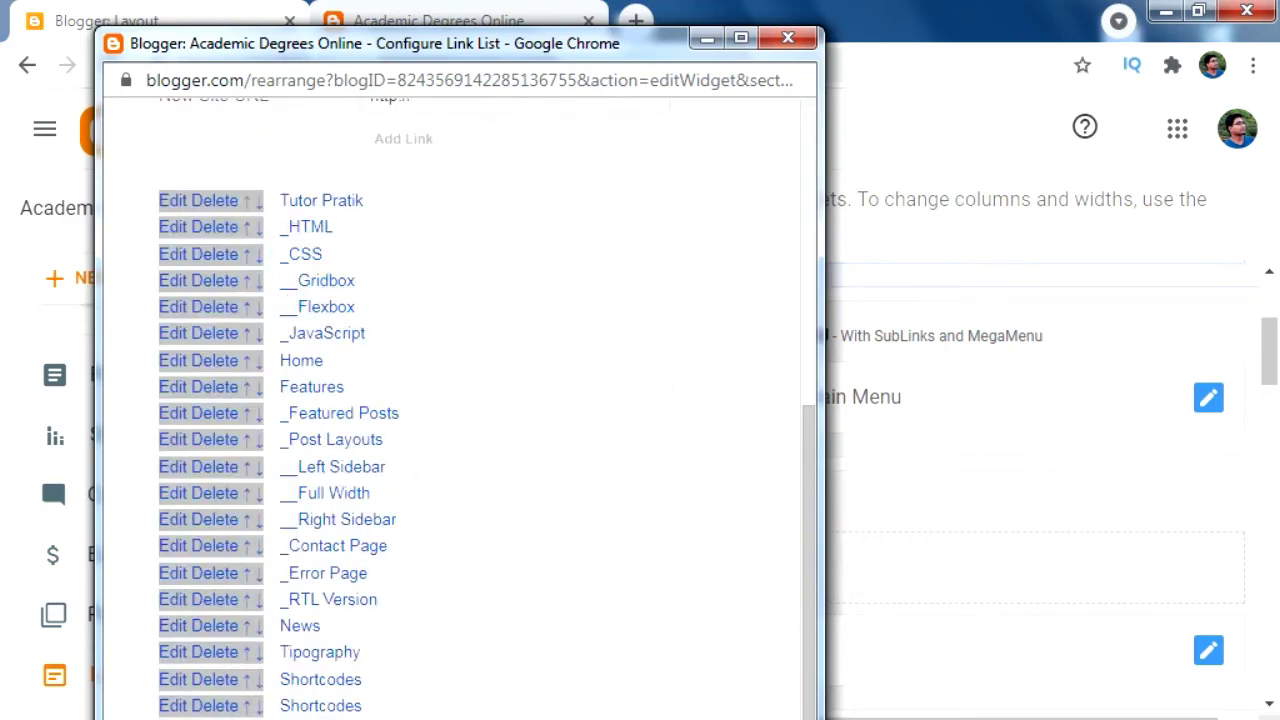
drag(449, 719, 440, 608)
scroll(440, 360, down, 3)
click(199, 548)
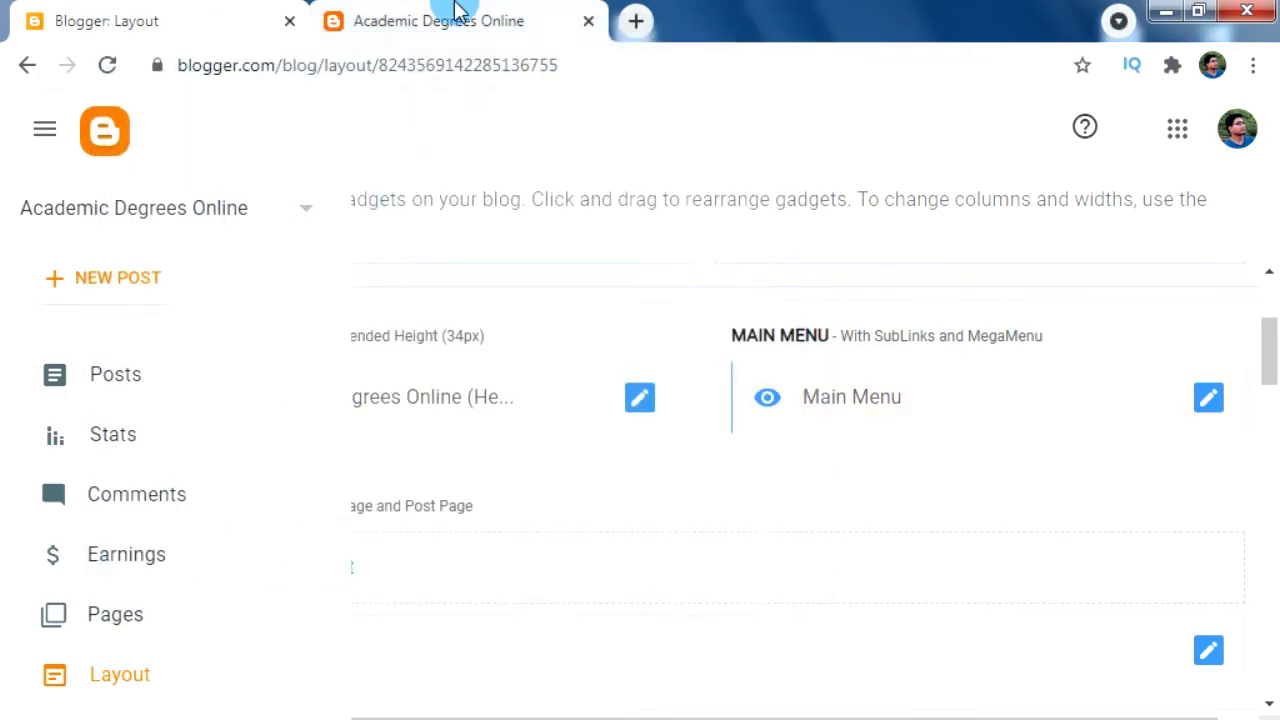
Step: Reload the live blog and check that Tutor Pratik's CSS submenu shows Gridbox and Flexbox
click(460, 18)
click(109, 64)
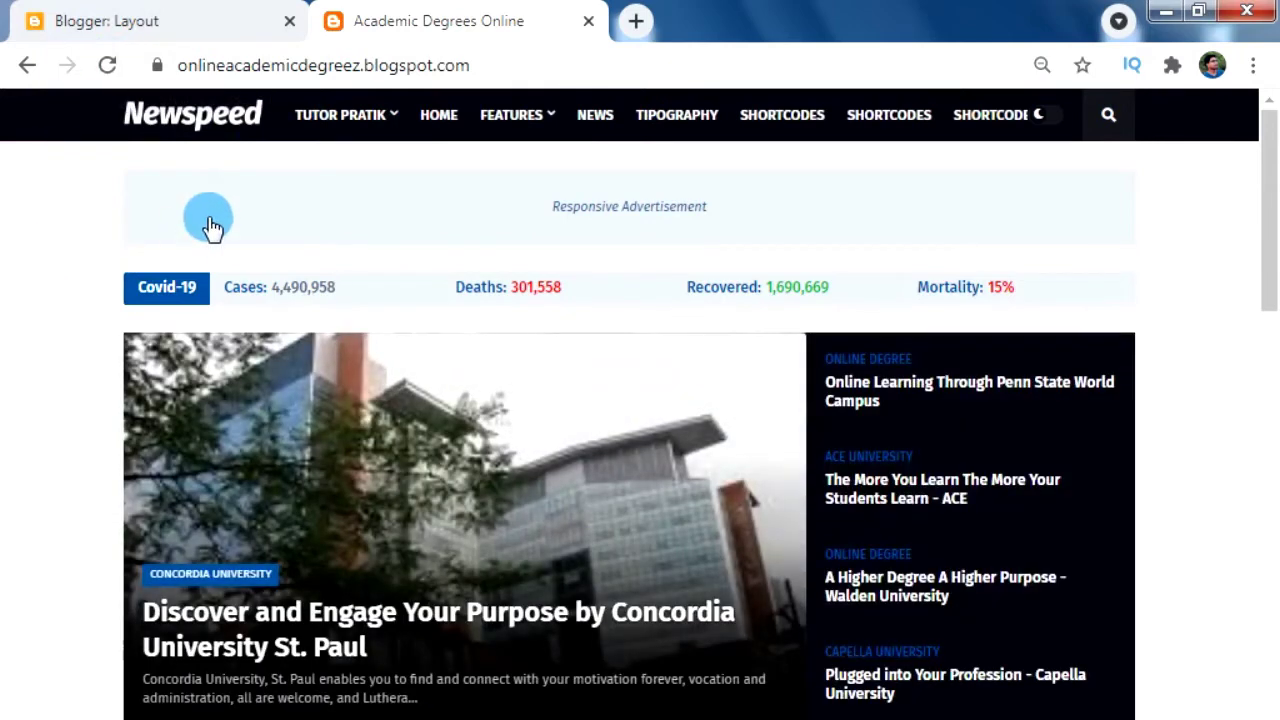
mouse_move(328, 130)
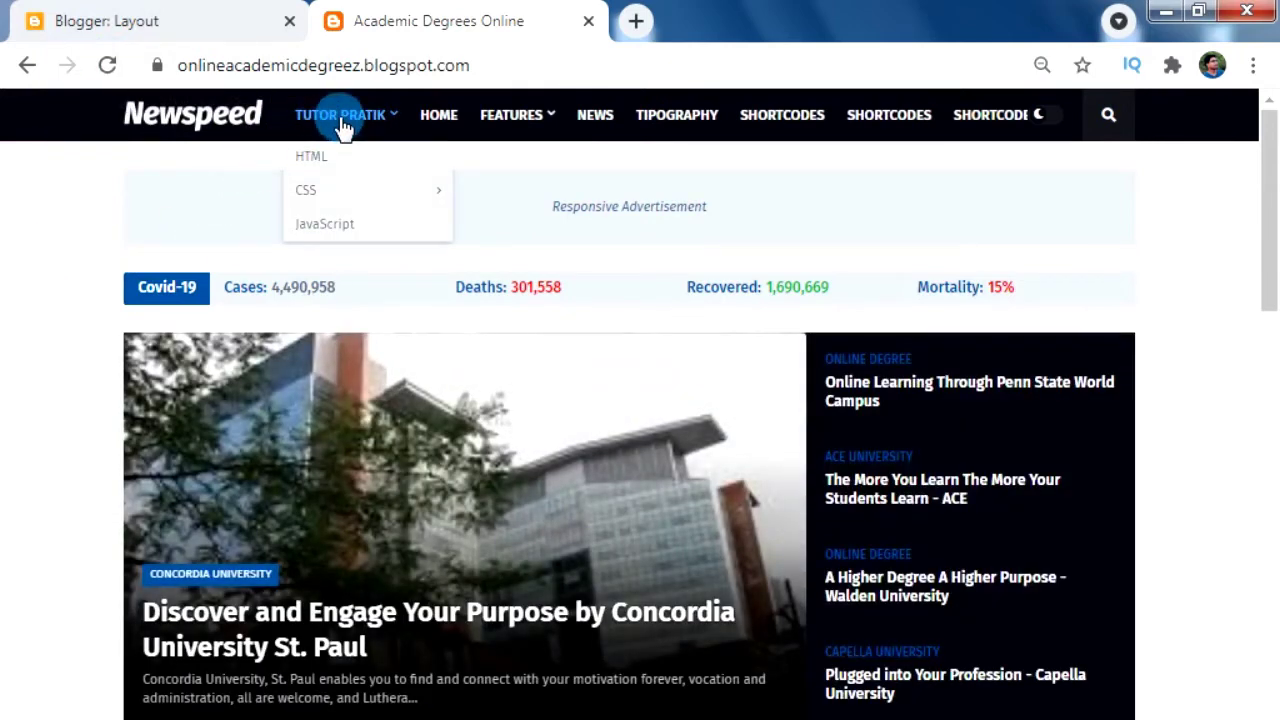
mouse_move(306, 192)
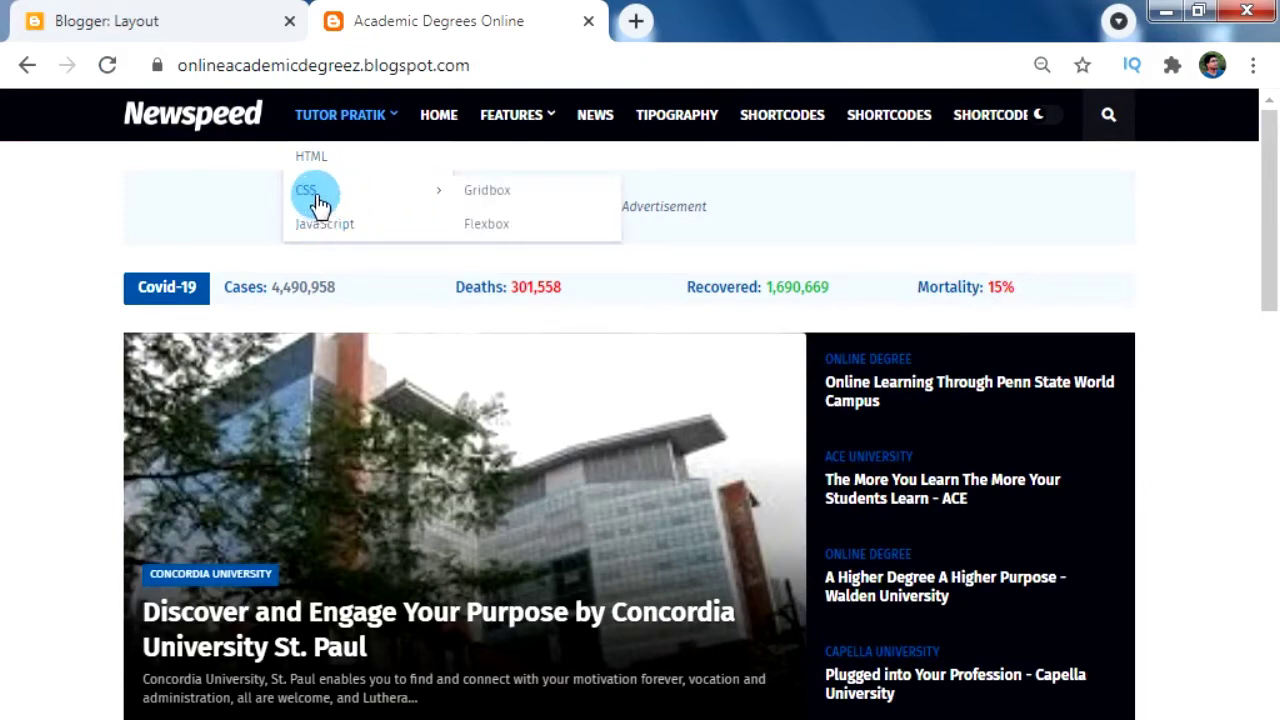
mouse_move(369, 128)
mouse_move(357, 195)
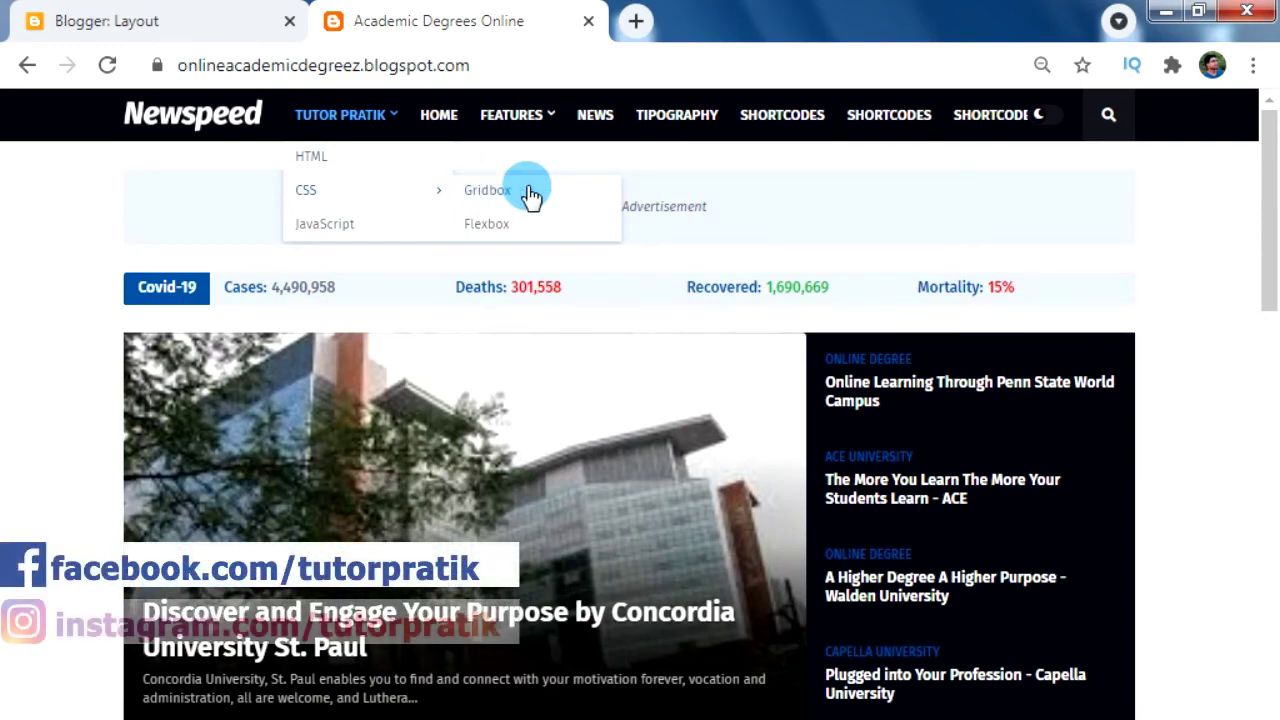
mouse_move(328, 133)
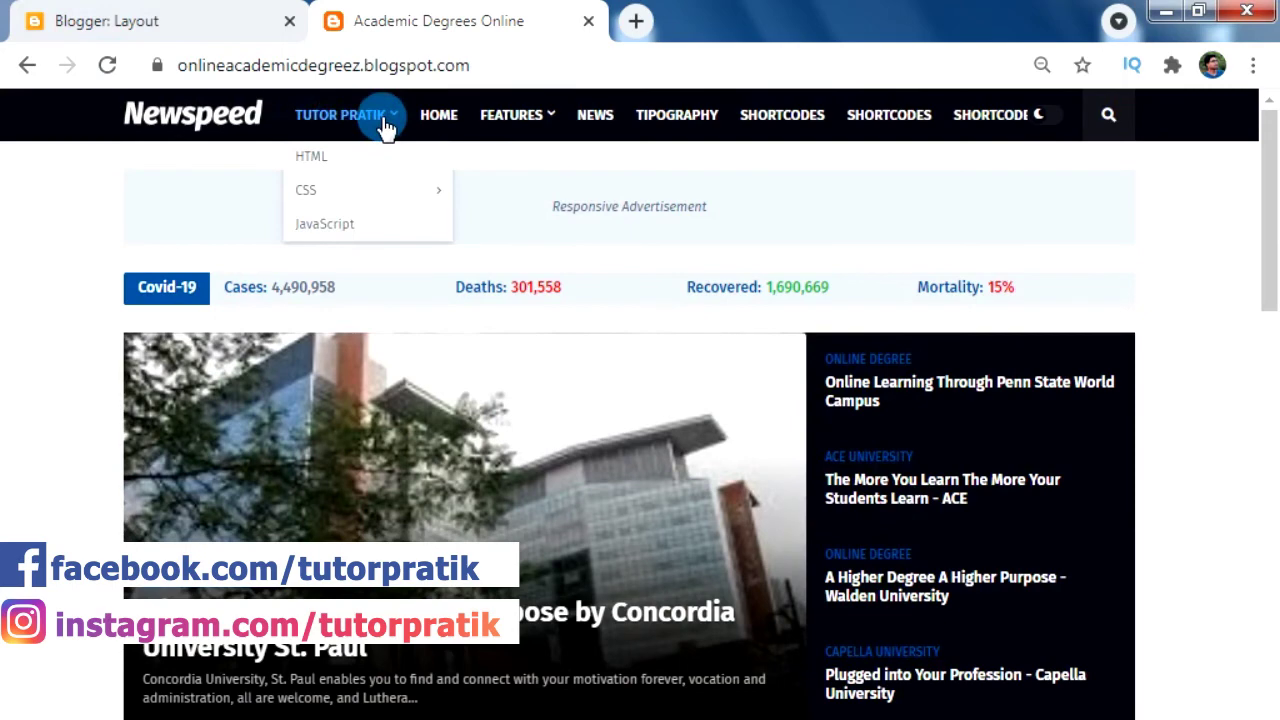
mouse_move(309, 192)
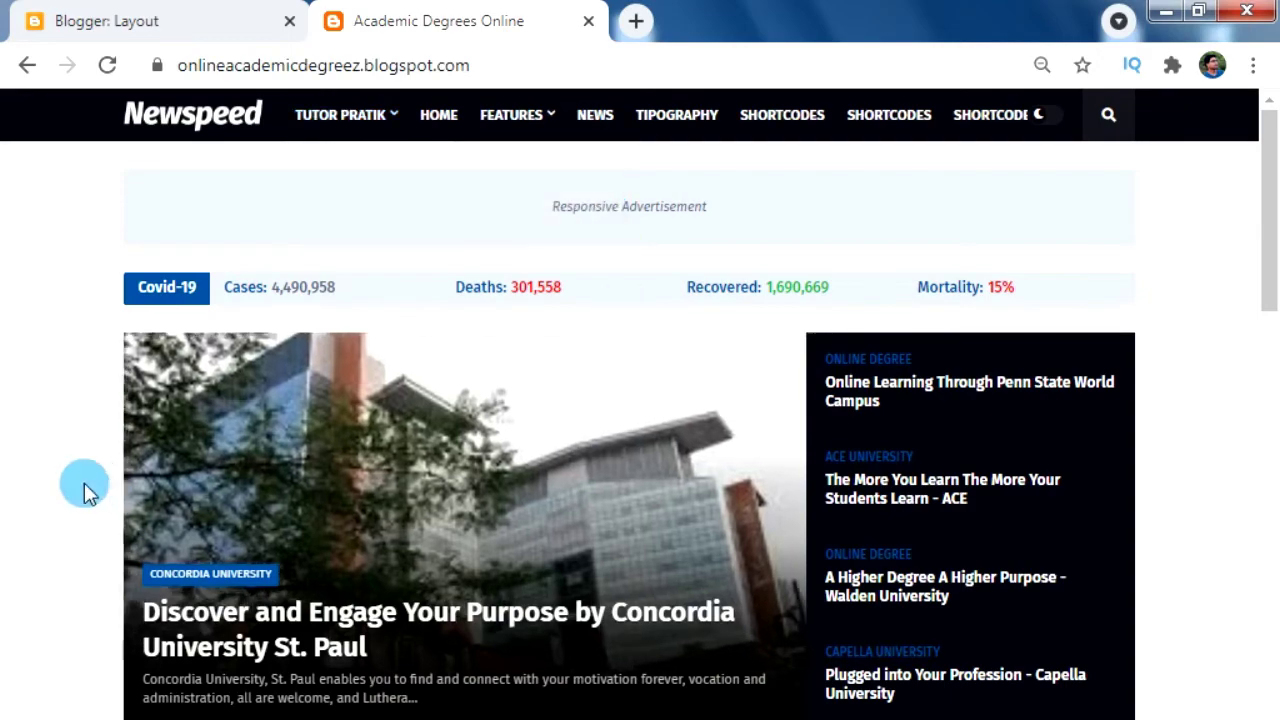
Step: Scroll through the live blog's sections, then return to the Blogger Layout page
scroll(500, 520, down, 8)
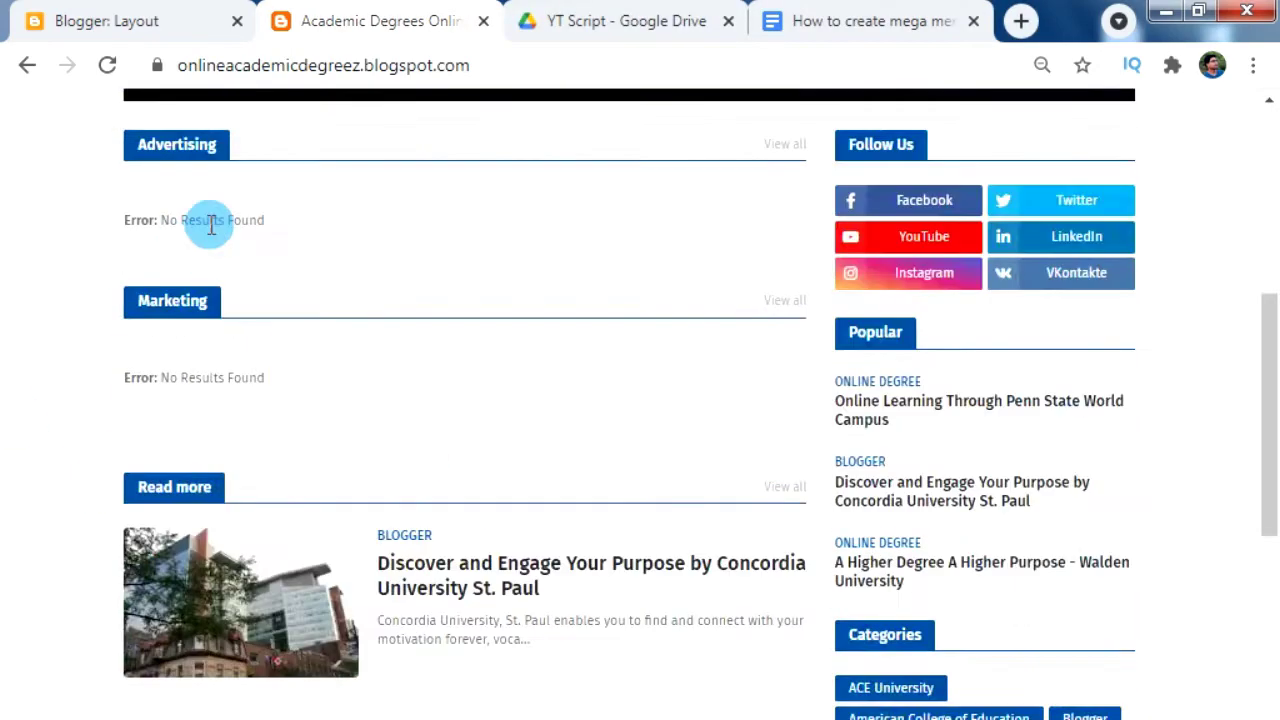
scroll(495, 420, down, 4)
scroll(488, 453, down, 4)
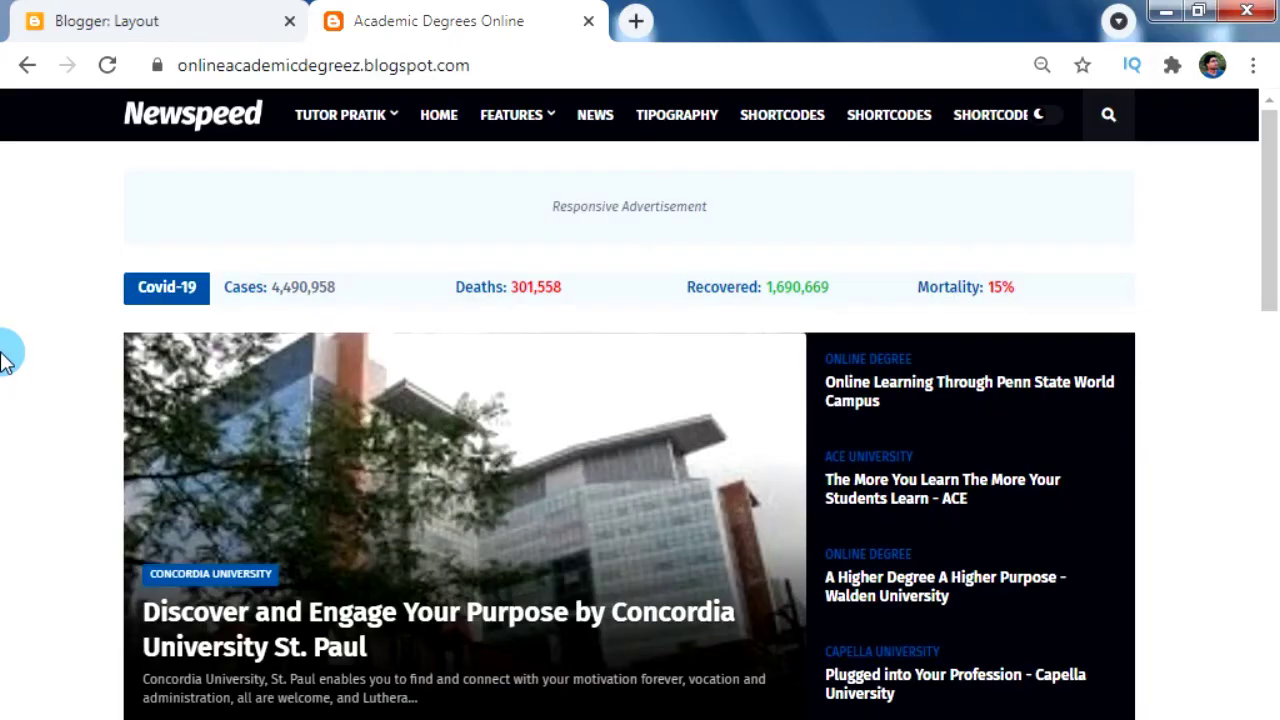
click(160, 16)
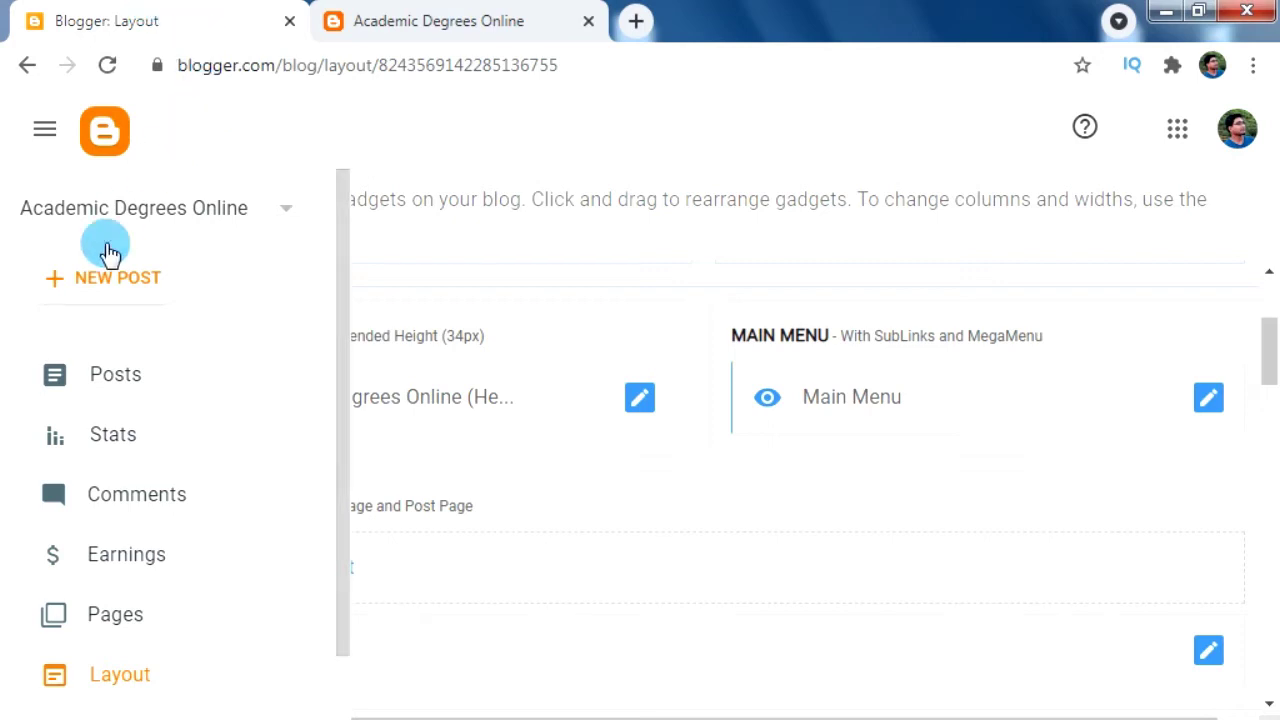
Step: Open the Concordia post for editing and expand its Labels section
click(104, 388)
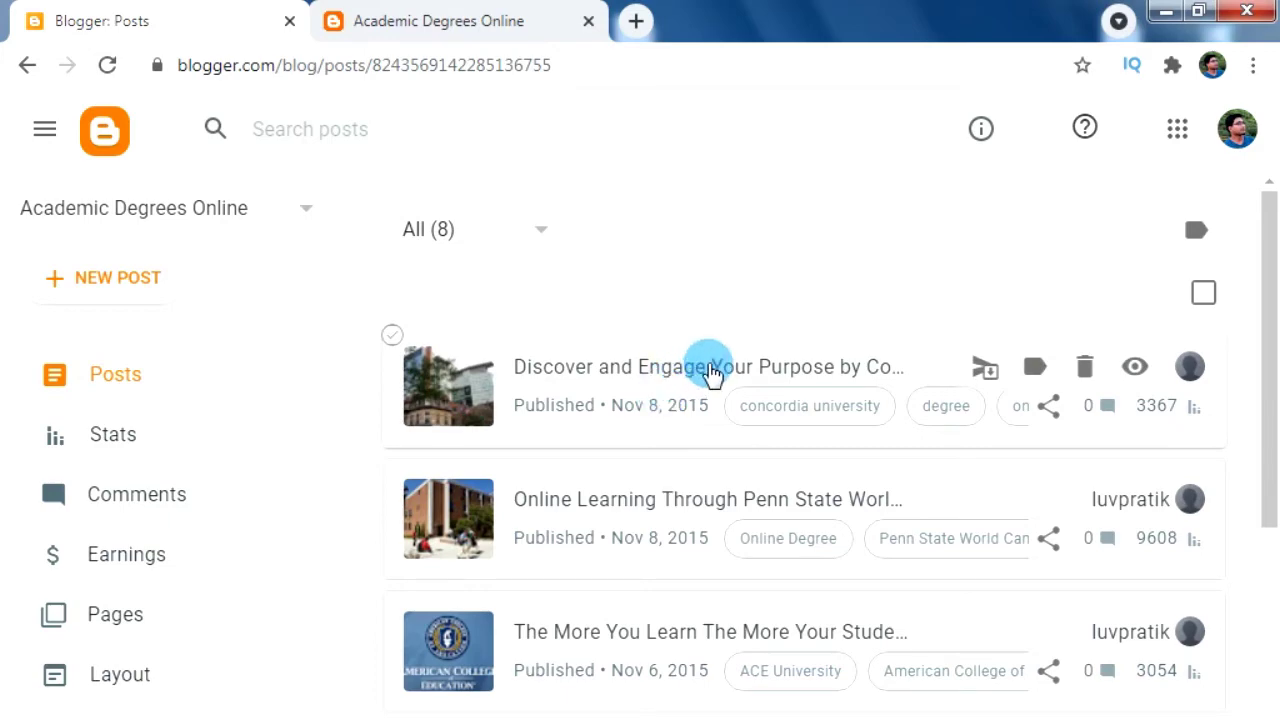
click(712, 370)
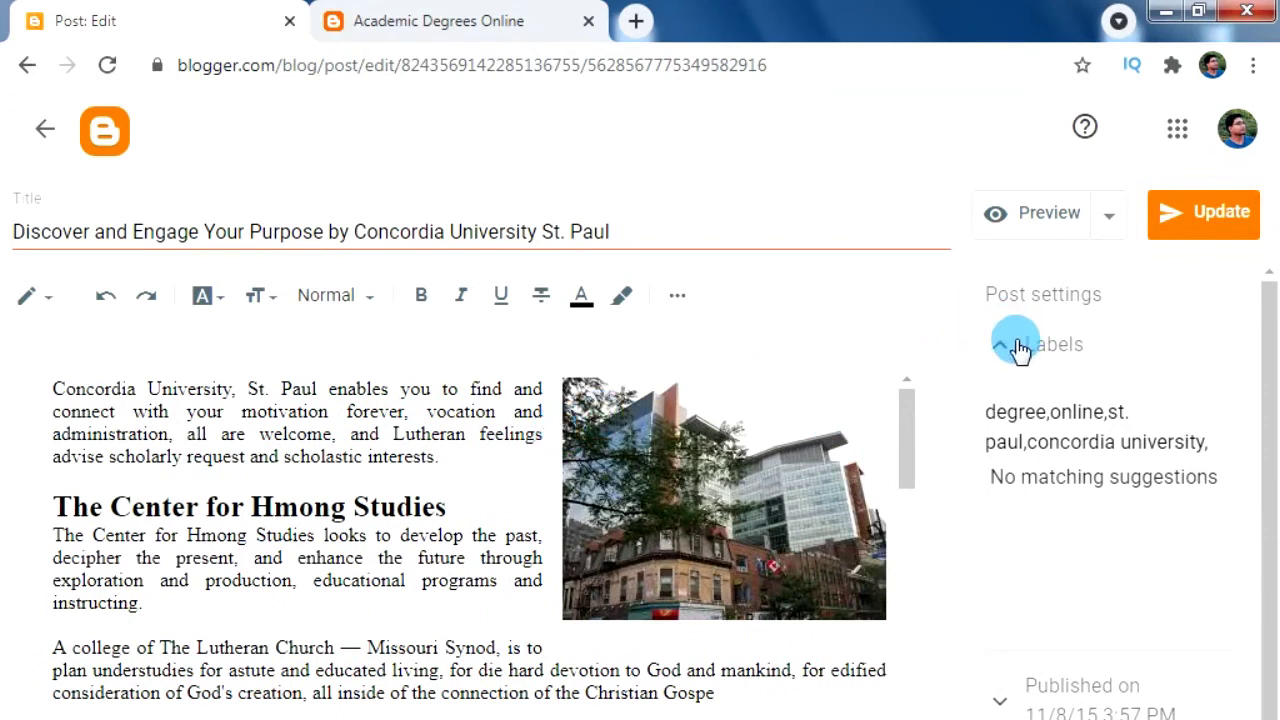
drag(1023, 349, 1117, 355)
click(1114, 355)
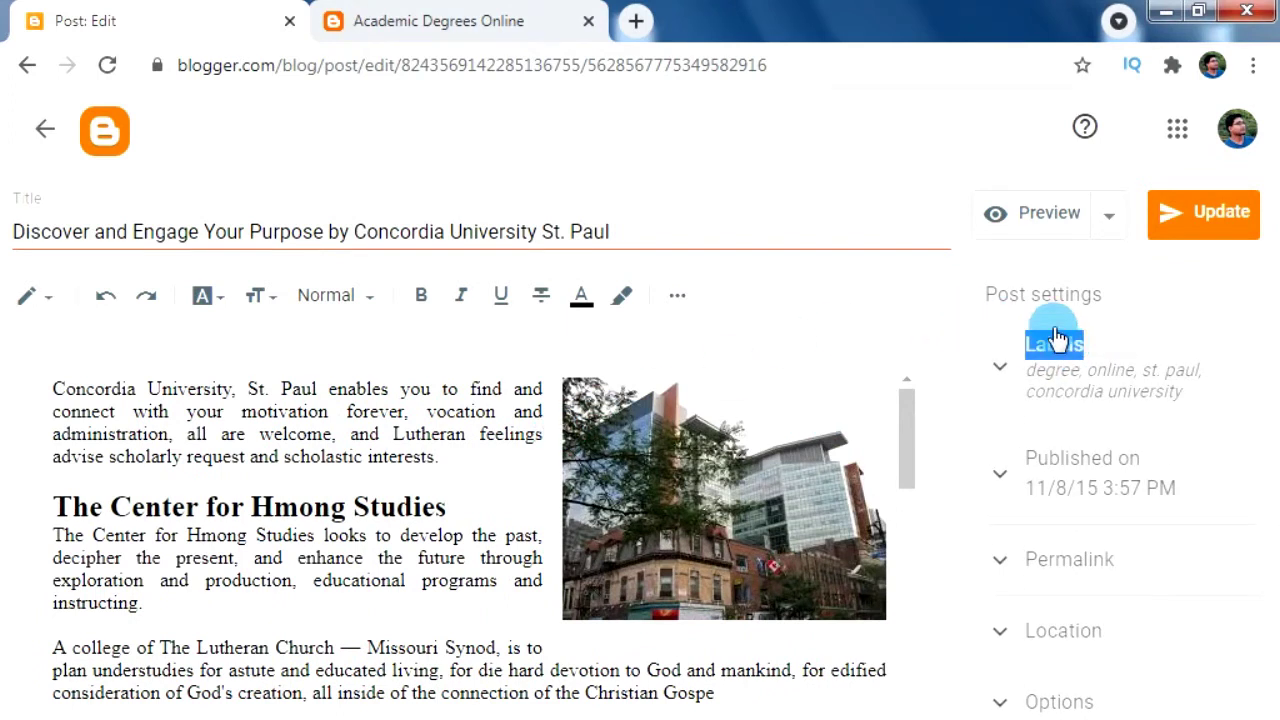
click(1055, 340)
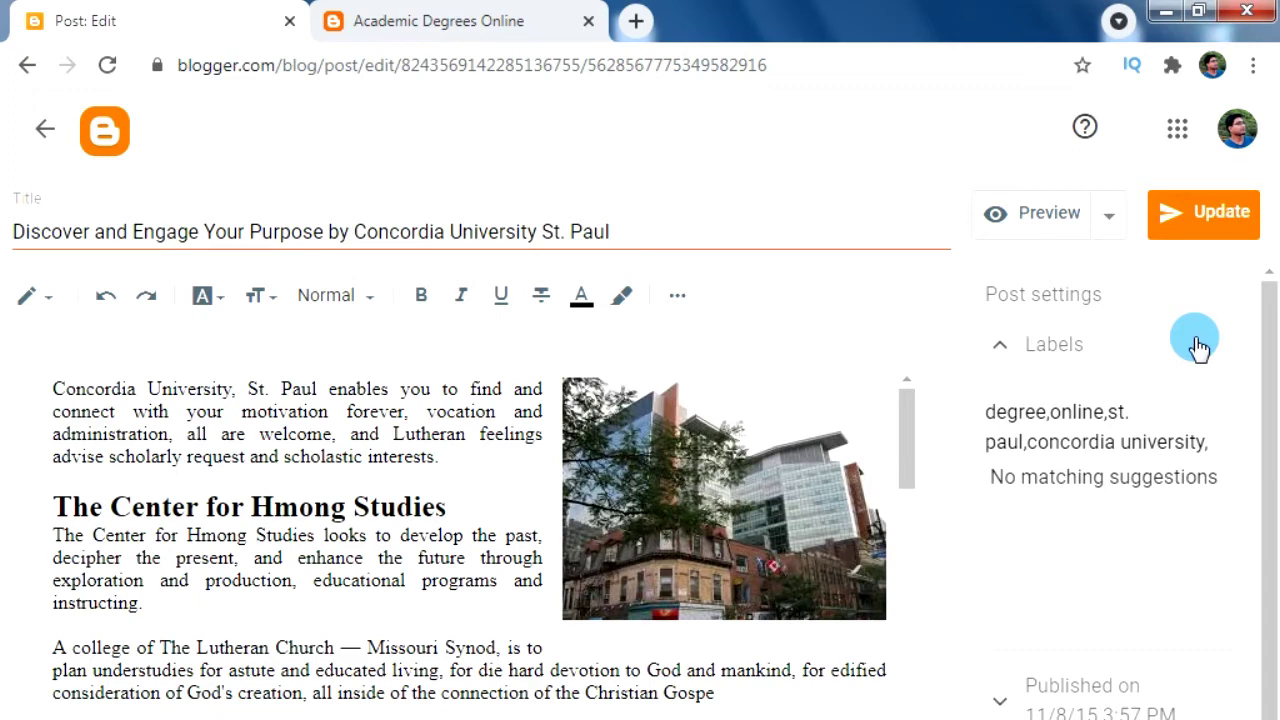
Step: Set the labels to Online Degree, Tutor Pratik, Blogger and Test, then update the post
click(1135, 405)
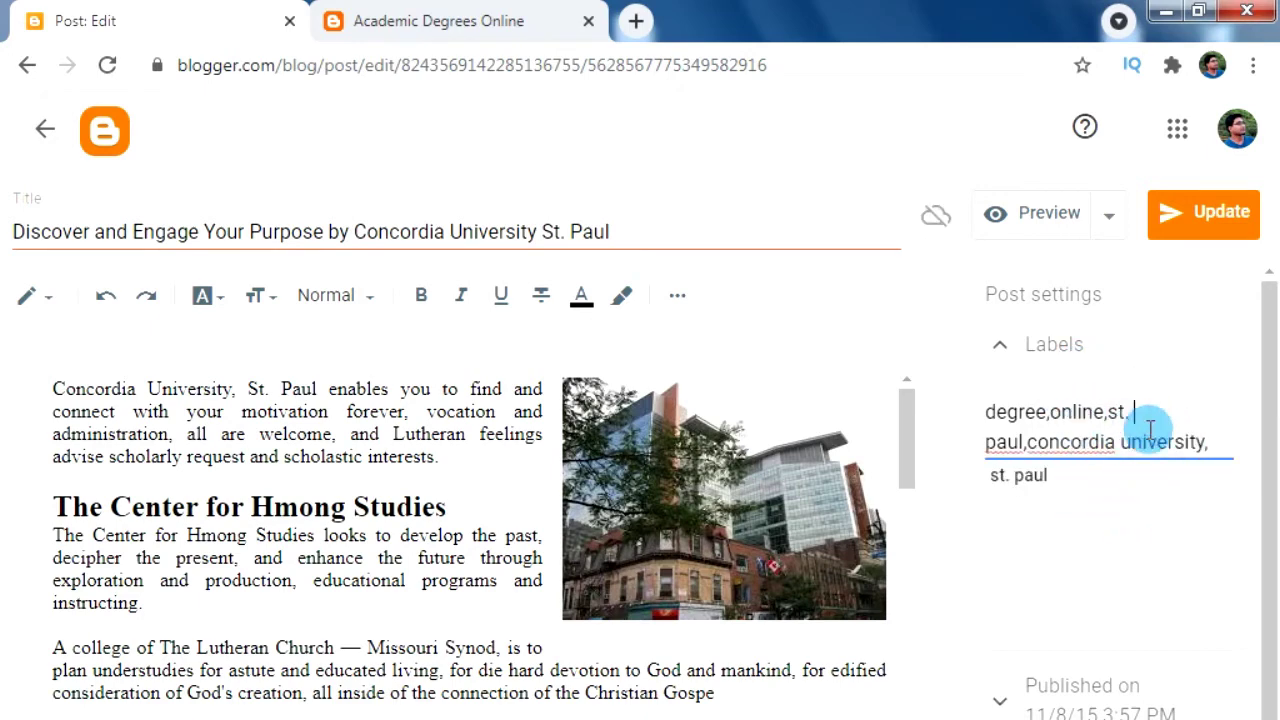
scroll(1150, 430, down, 2)
scroll(1030, 360, up, 2)
click(1100, 412)
click(1084, 344)
click(1214, 220)
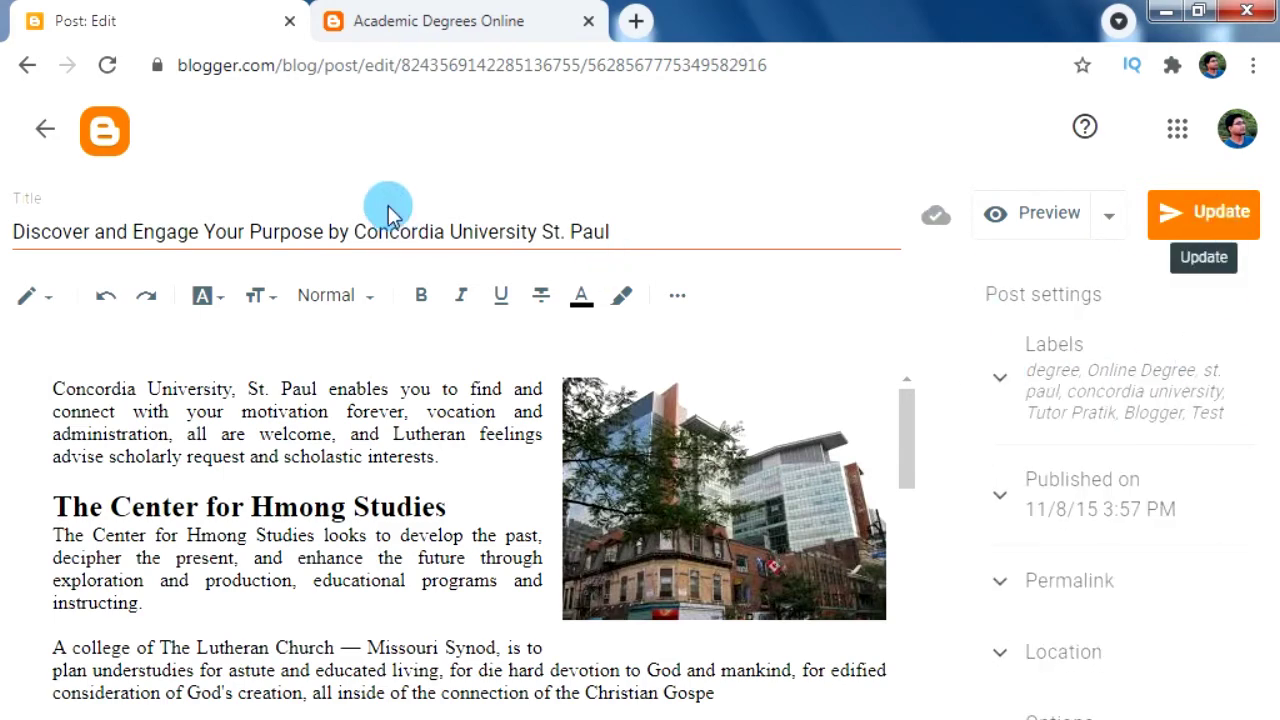
click(45, 130)
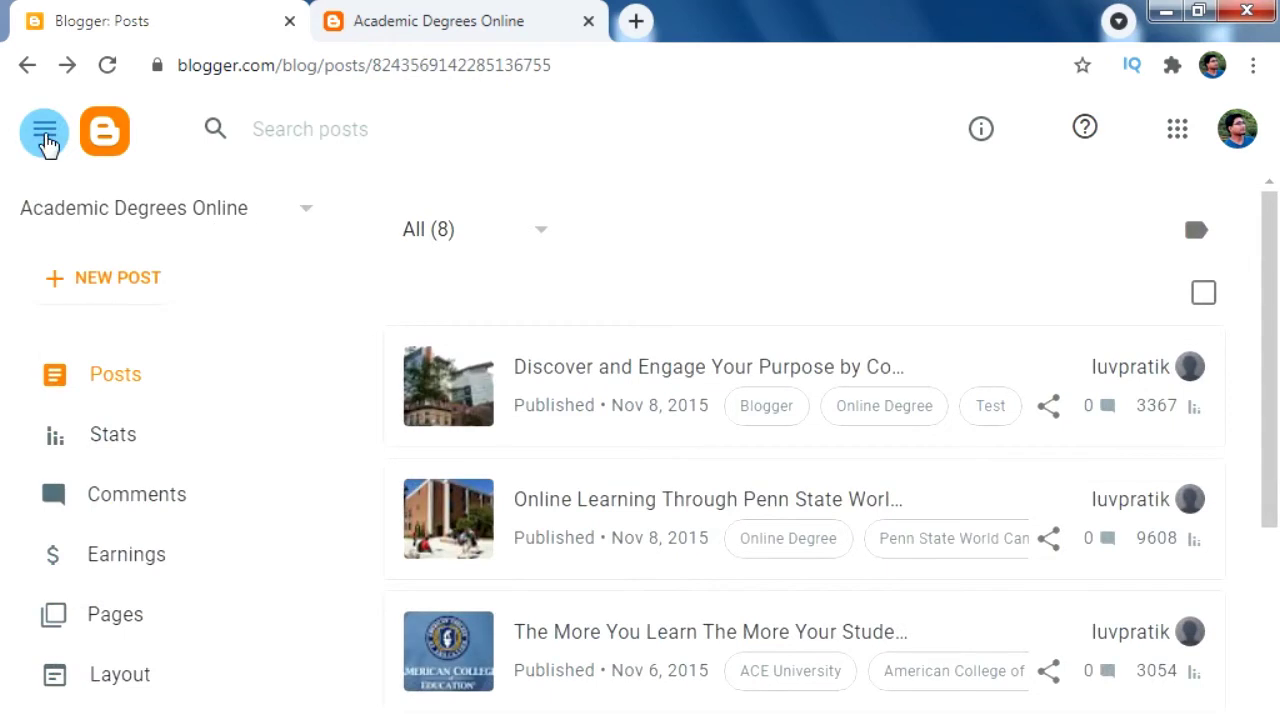
Step: Go to the Layout page and open the Main Menu gadget's editor
click(150, 385)
scroll(170, 410, down, 3)
click(114, 429)
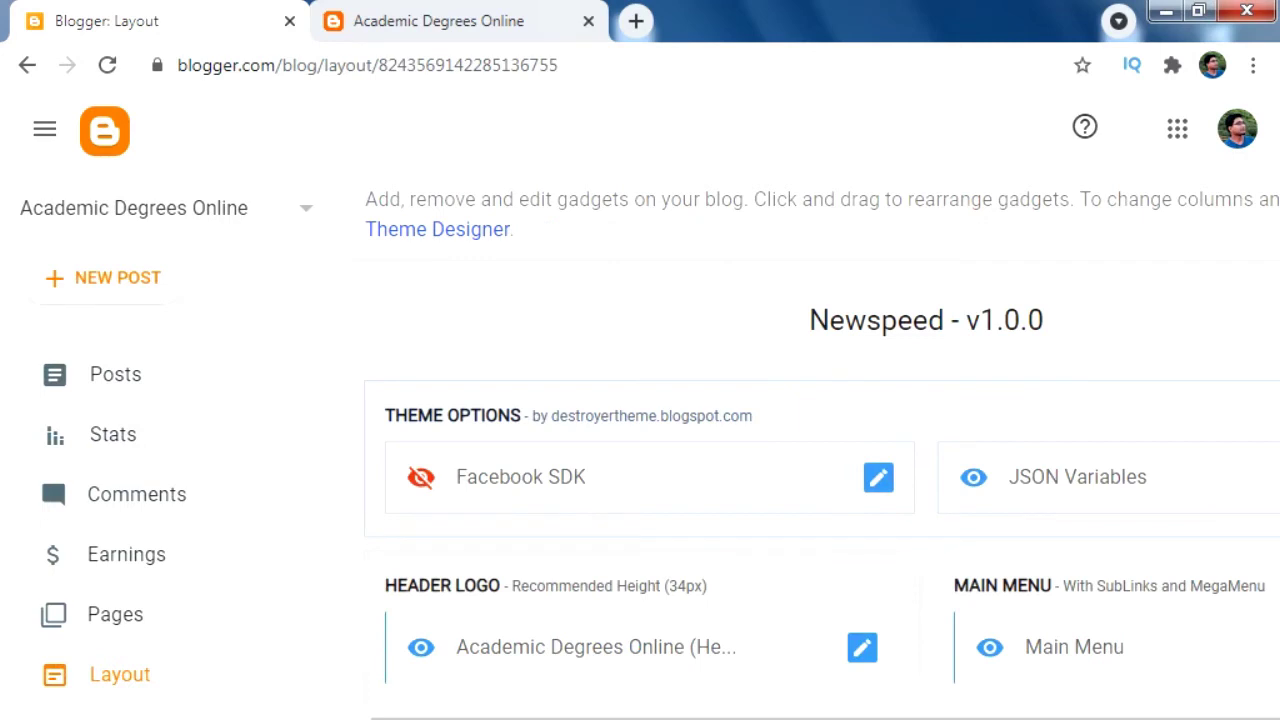
scroll(986, 583, right, 3)
scroll(986, 583, down, 3)
click(1208, 402)
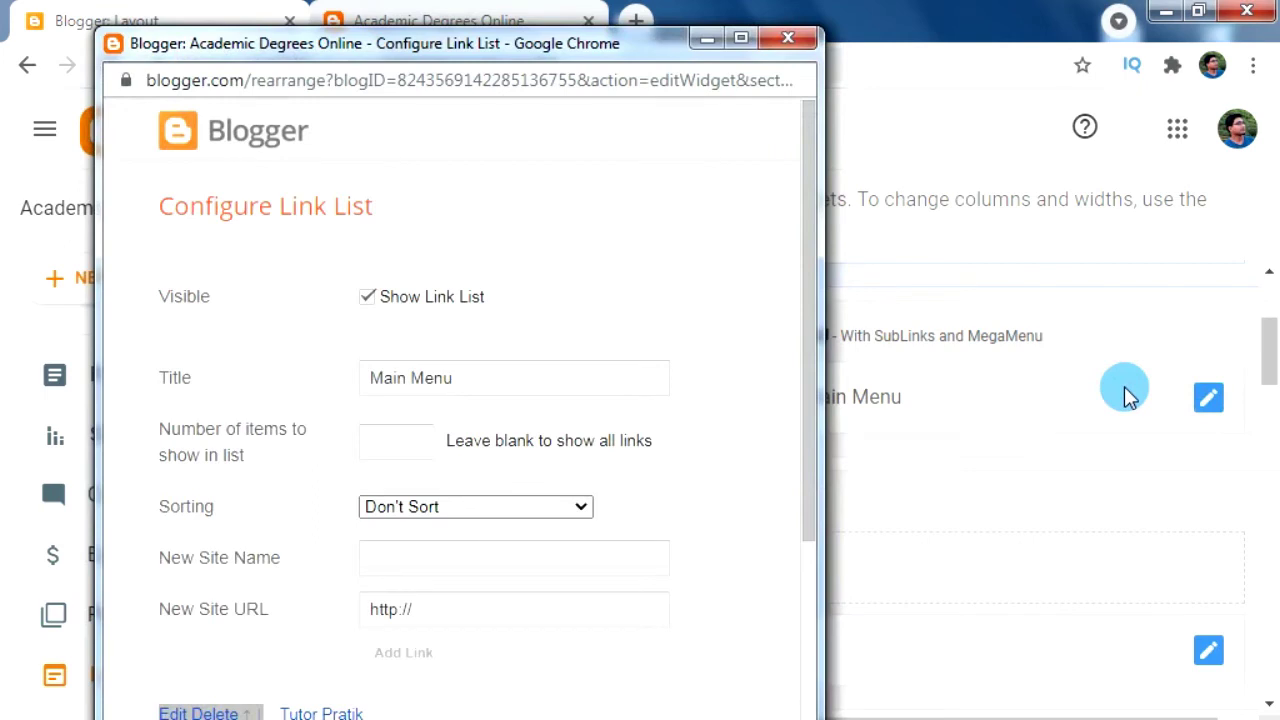
scroll(514, 423, down, 3)
click(503, 308)
text(Mega Menu)
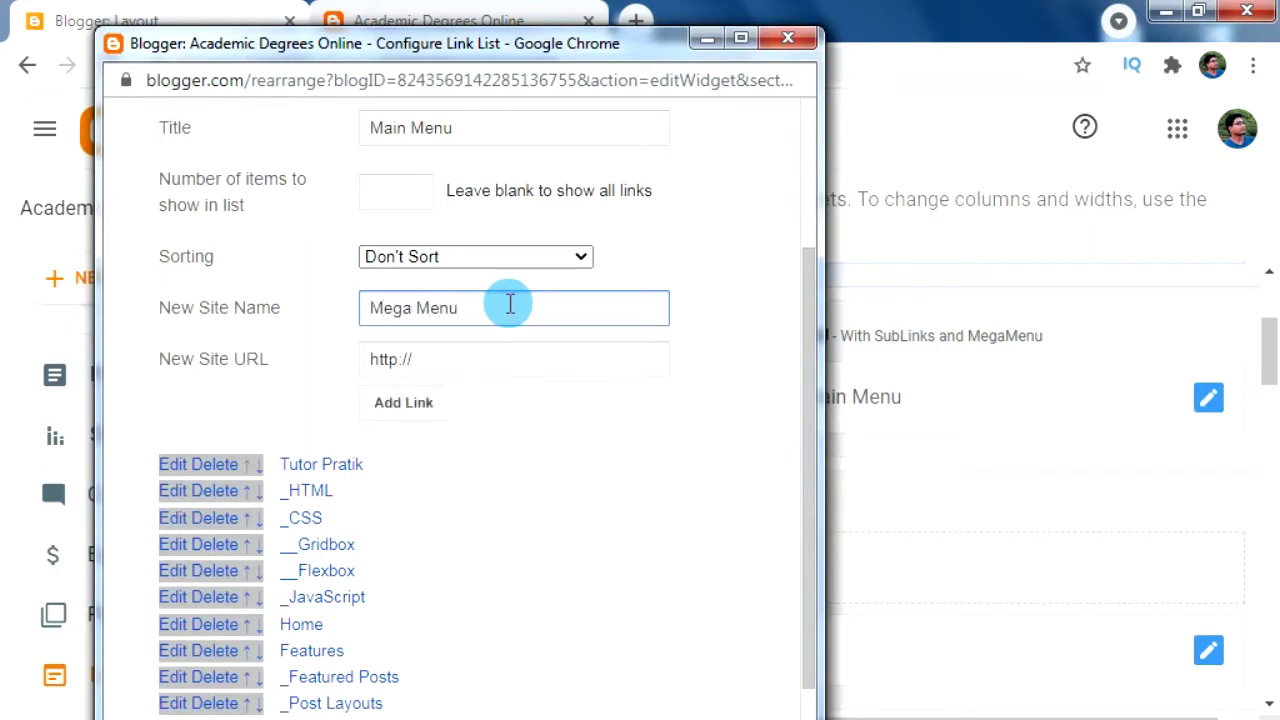
drag(158, 359, 268, 359)
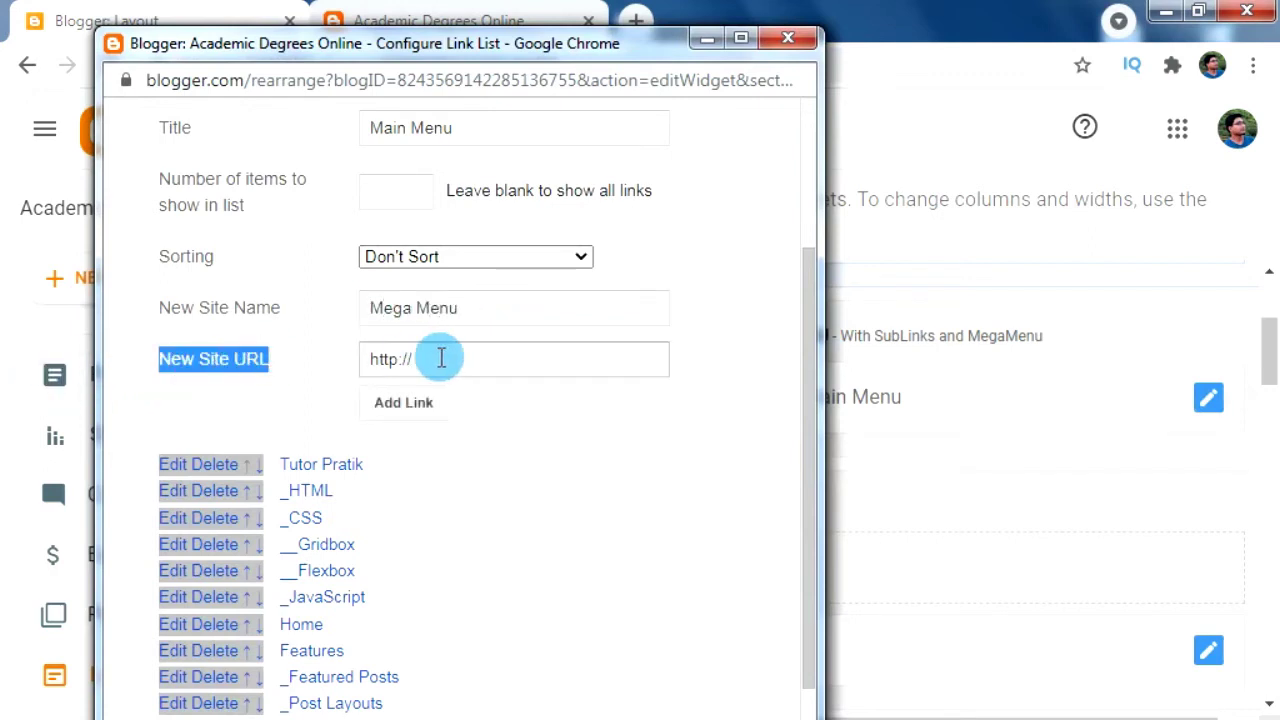
click(441, 359)
key(BackSpace)
key(BackSpace)
key(BackSpace)
key(BackSpace)
key(BackSpace)
key(BackSpace)
key(BackSpace)
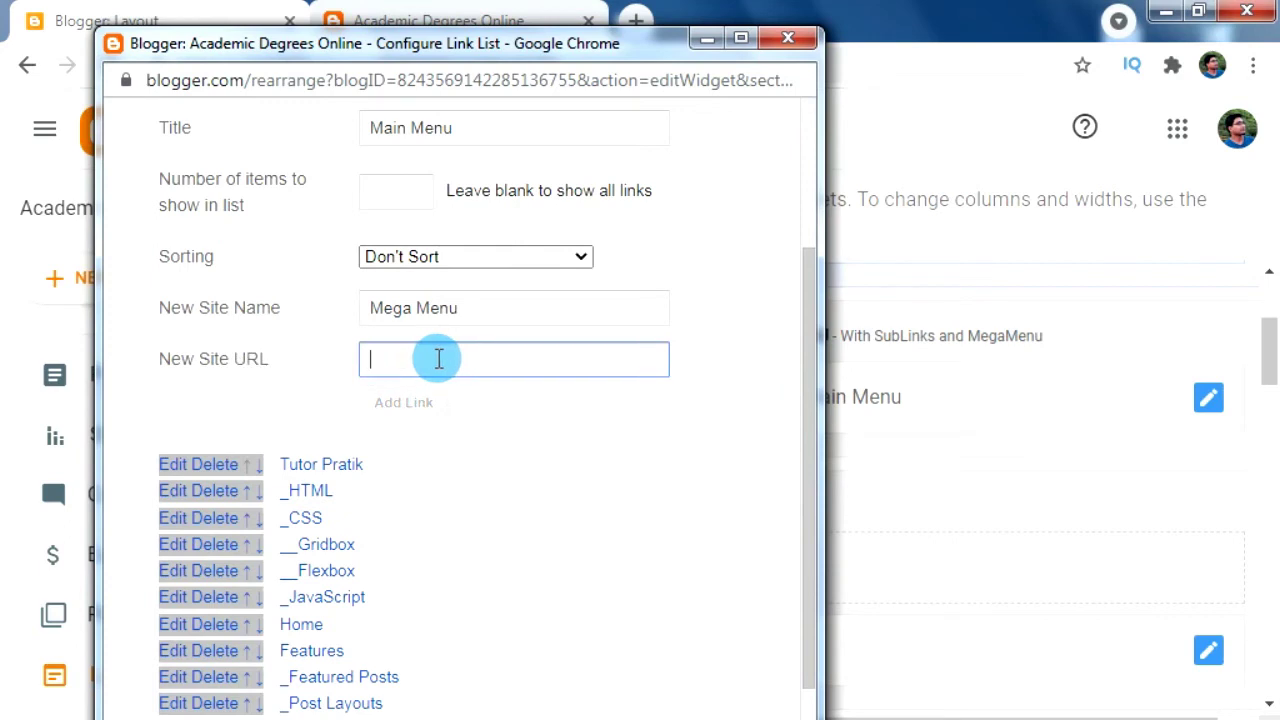
Step: Type the URL code {getMega} $label={your-label} $type={msimple} into New Site URL
text({})
key(Left)
text(etMega)
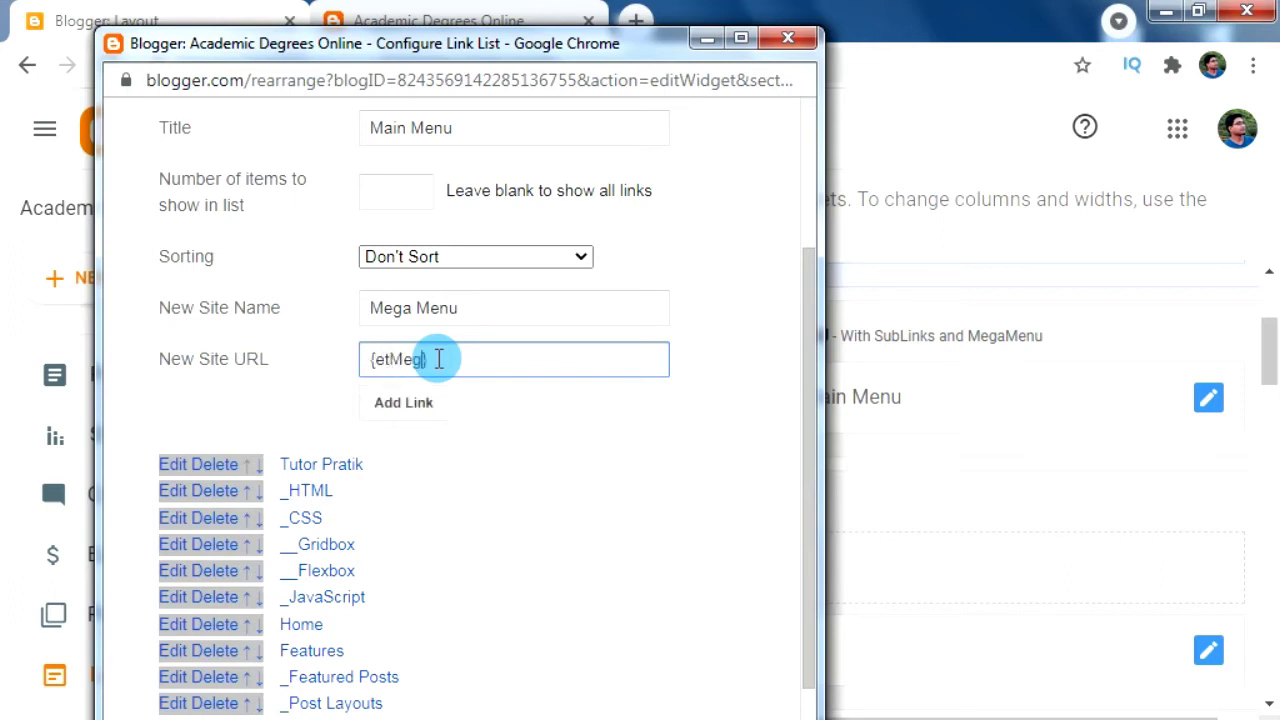
key(End)
text($labe)
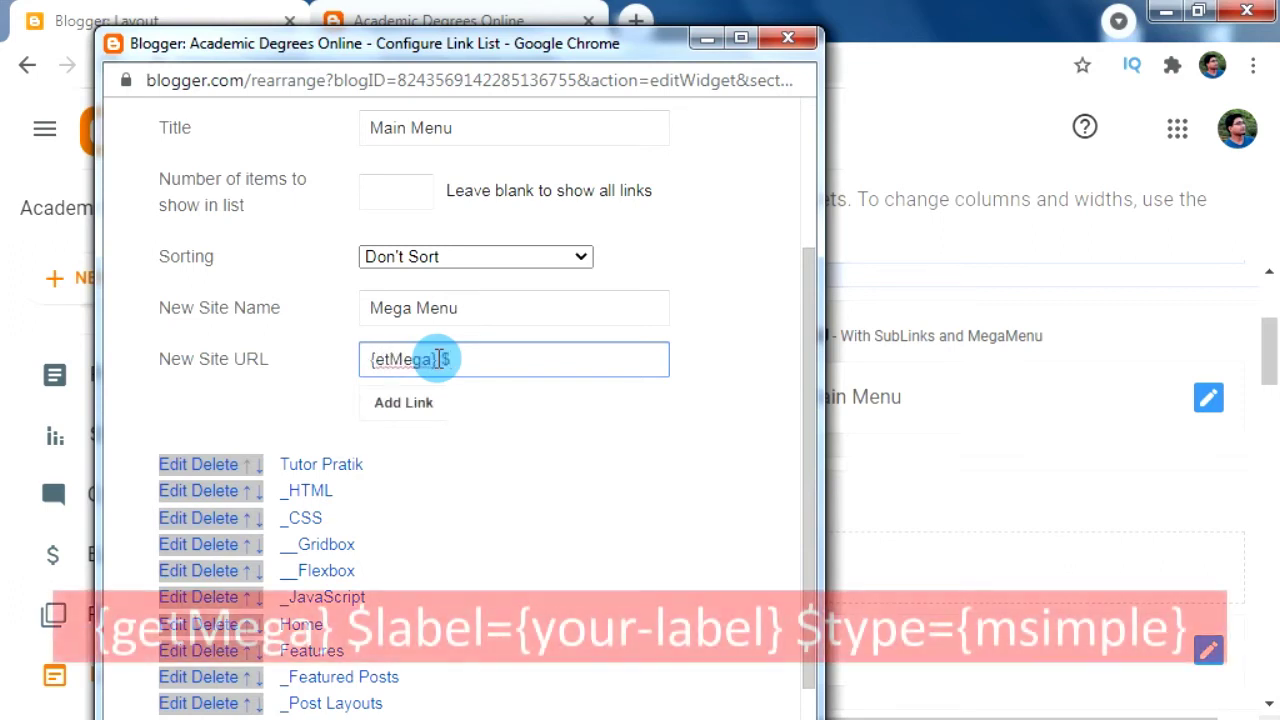
text(l={})
key(Left)
text(your-label $type={}msimple)
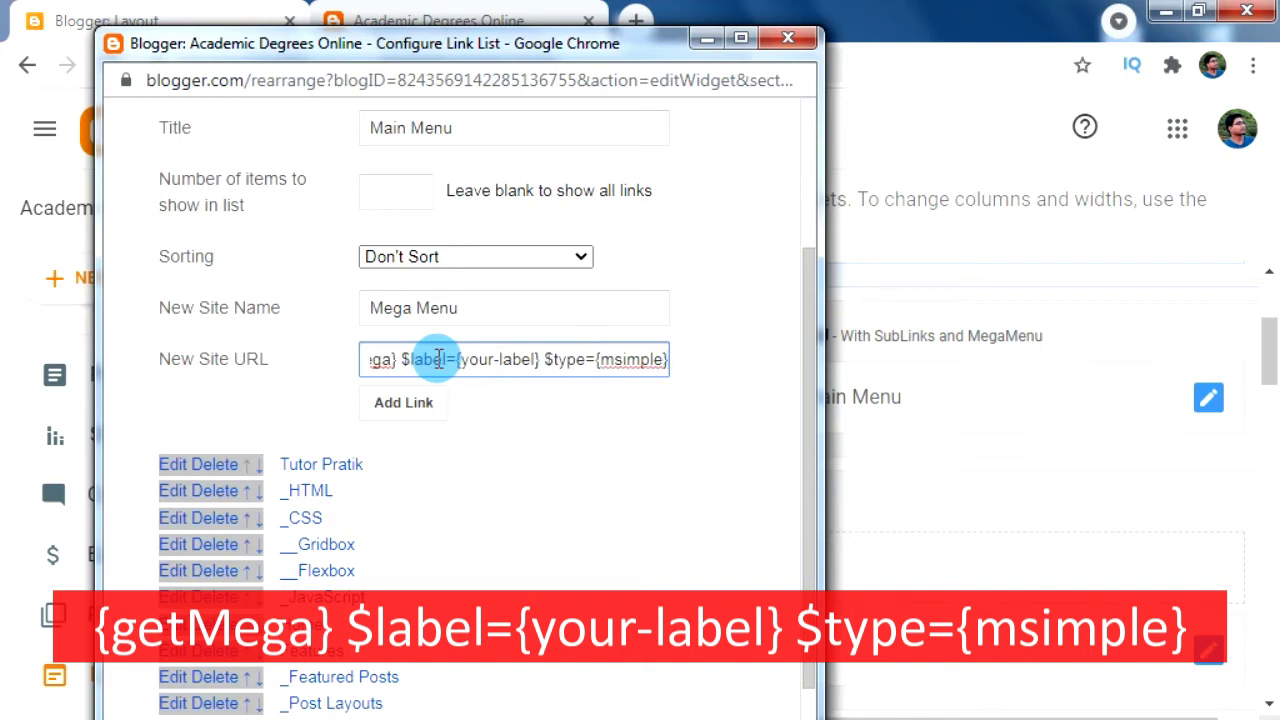
Step: Replace the your-label placeholder with Online Degree and add the Mega Menu link
key(ctrl+a)
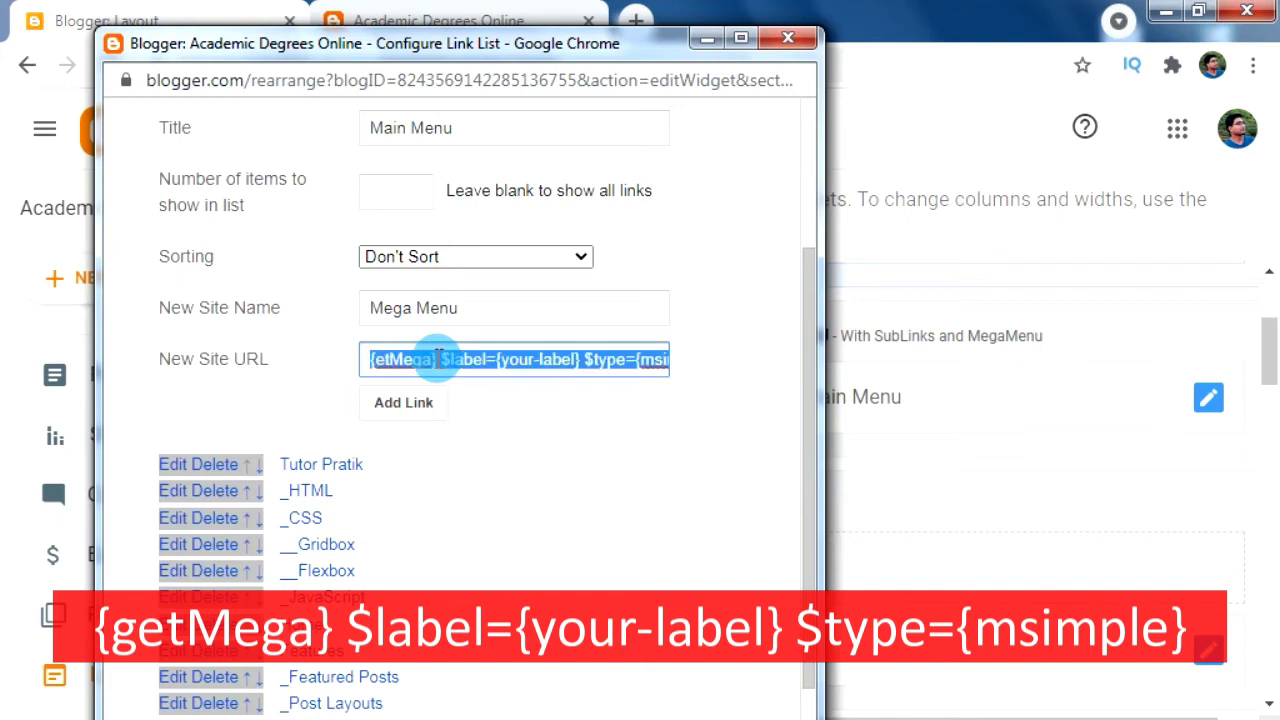
click(437, 358)
key(End)
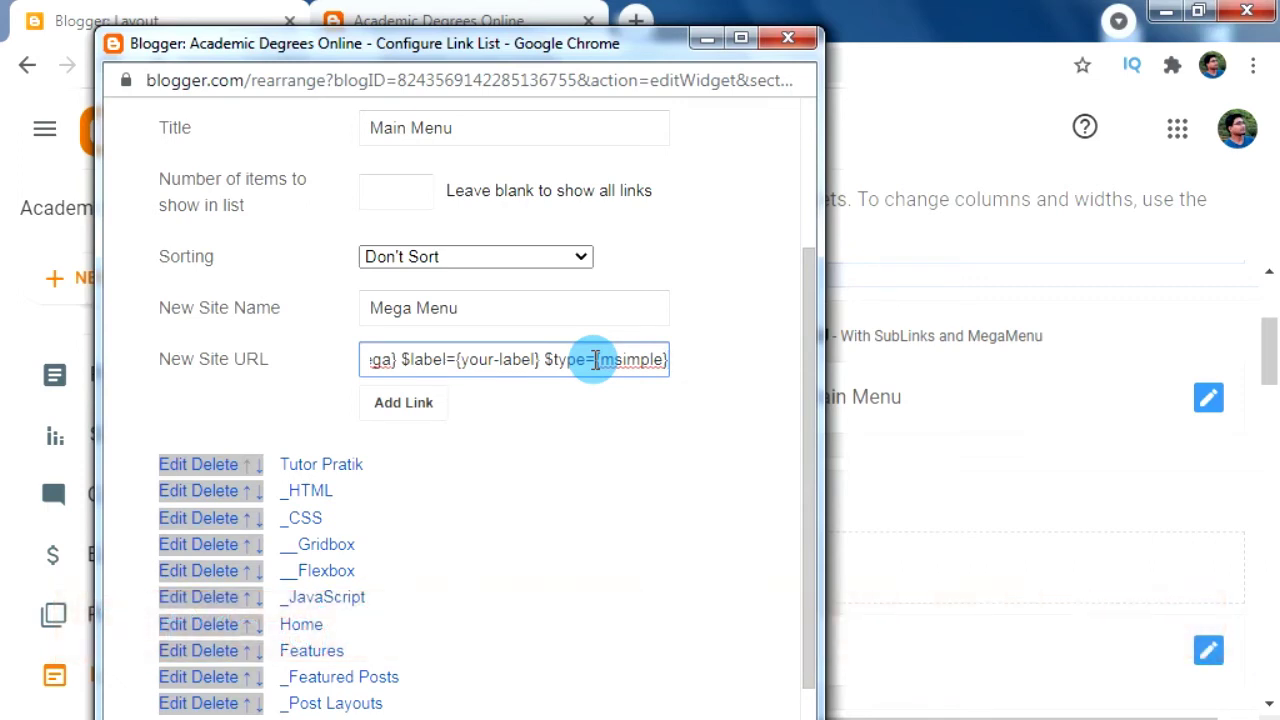
drag(459, 362, 537, 368)
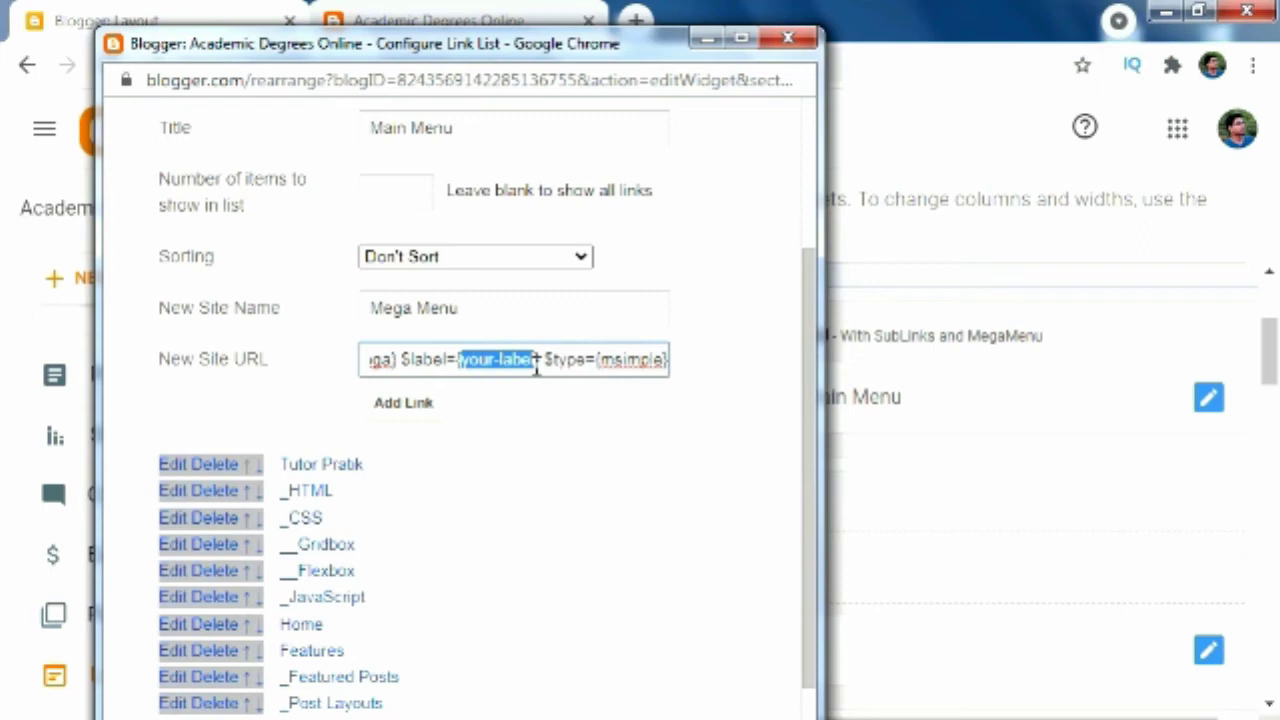
drag(537, 368, 523, 360)
text(Online De)
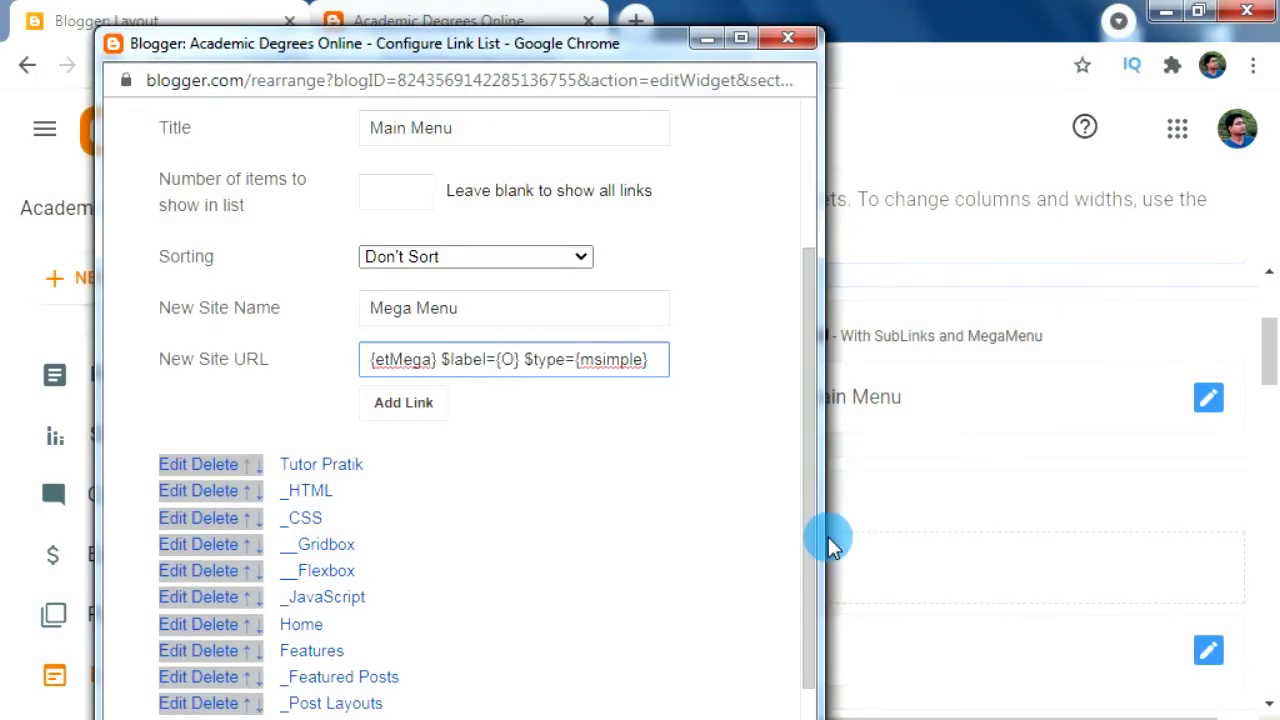
text(gree)
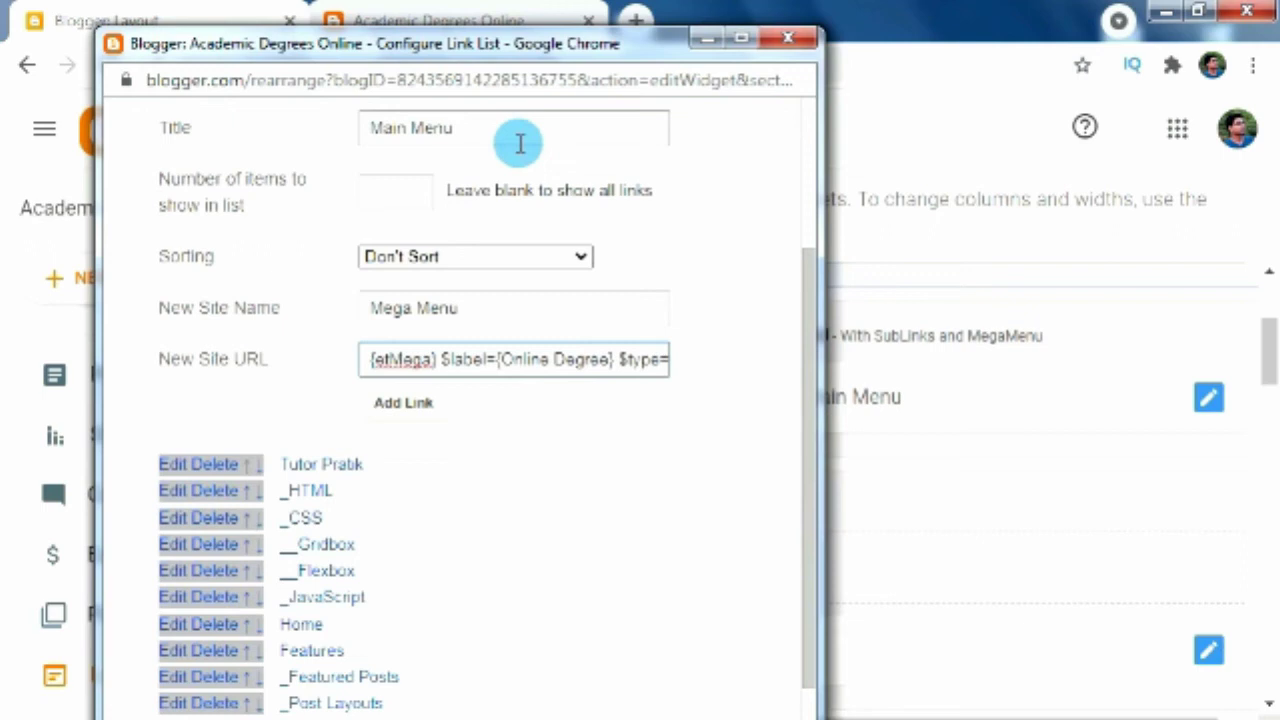
click(549, 370)
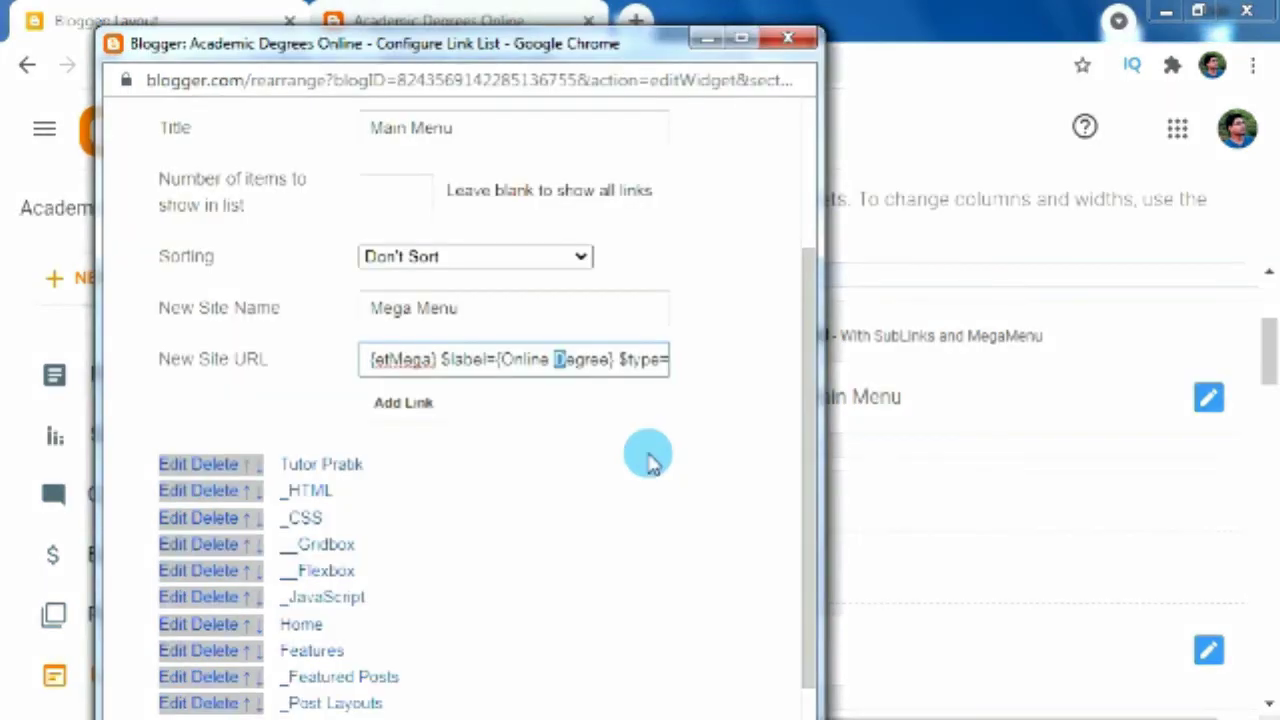
click(405, 405)
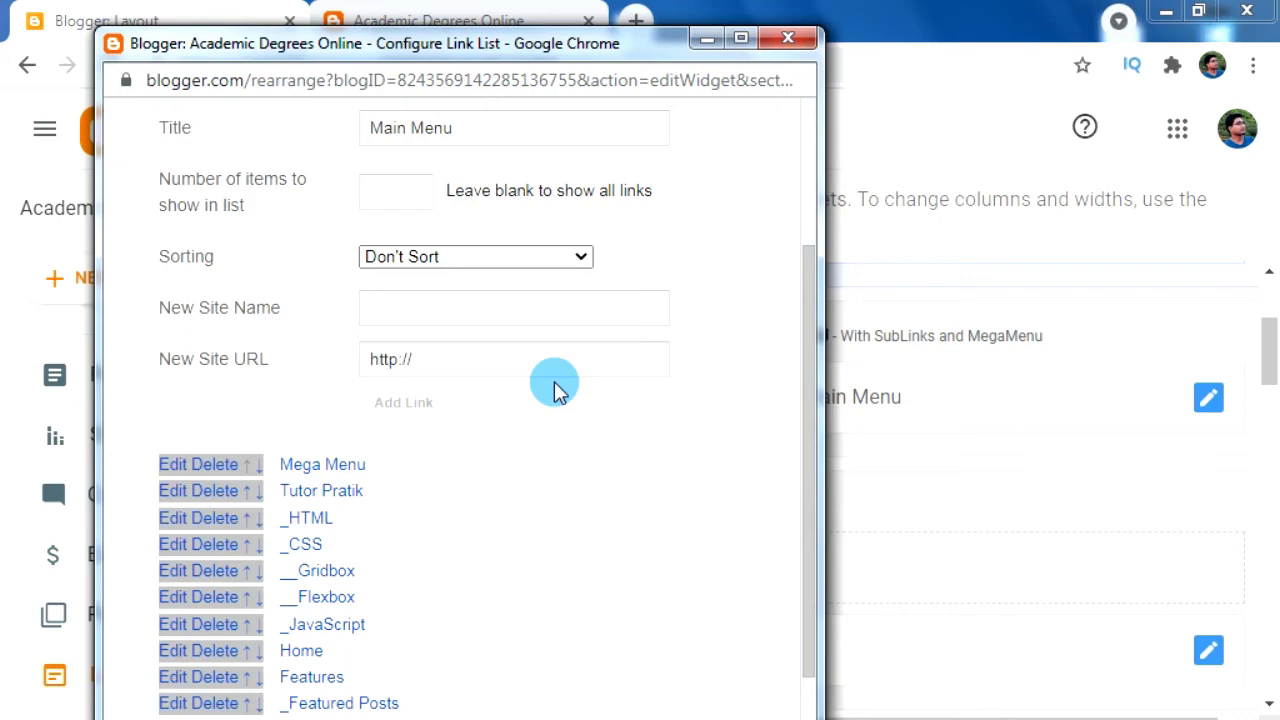
click(455, 10)
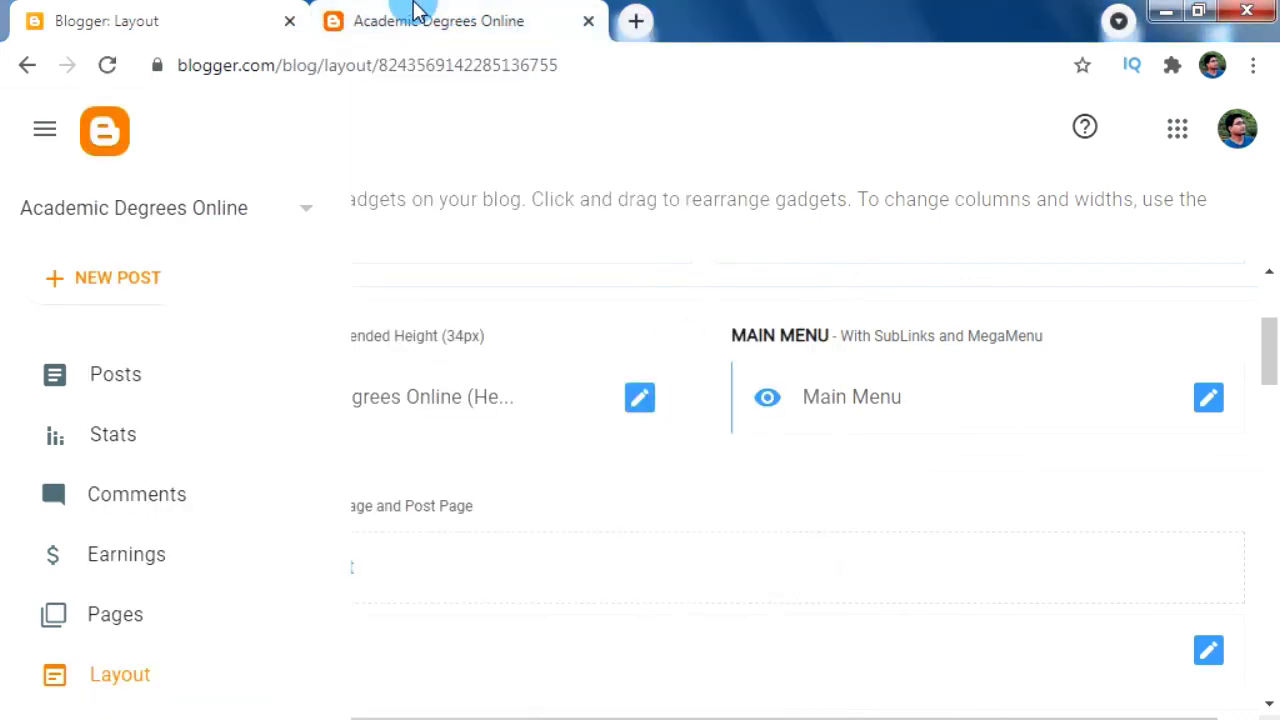
Step: Reload the live blog and check the Mega Menu thumbnails, Tutor Pratik sub-links and Features dropdown
click(415, 10)
click(105, 63)
scroll(610, 275, down, 3)
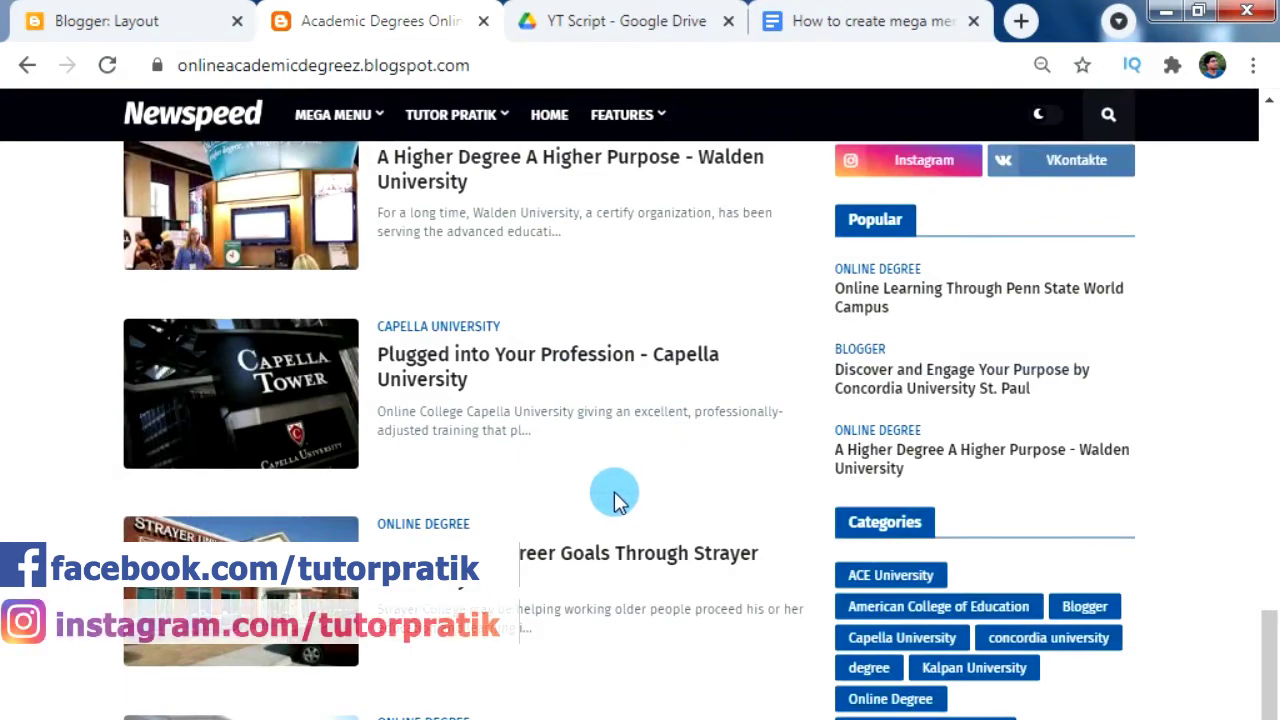
mouse_move(360, 120)
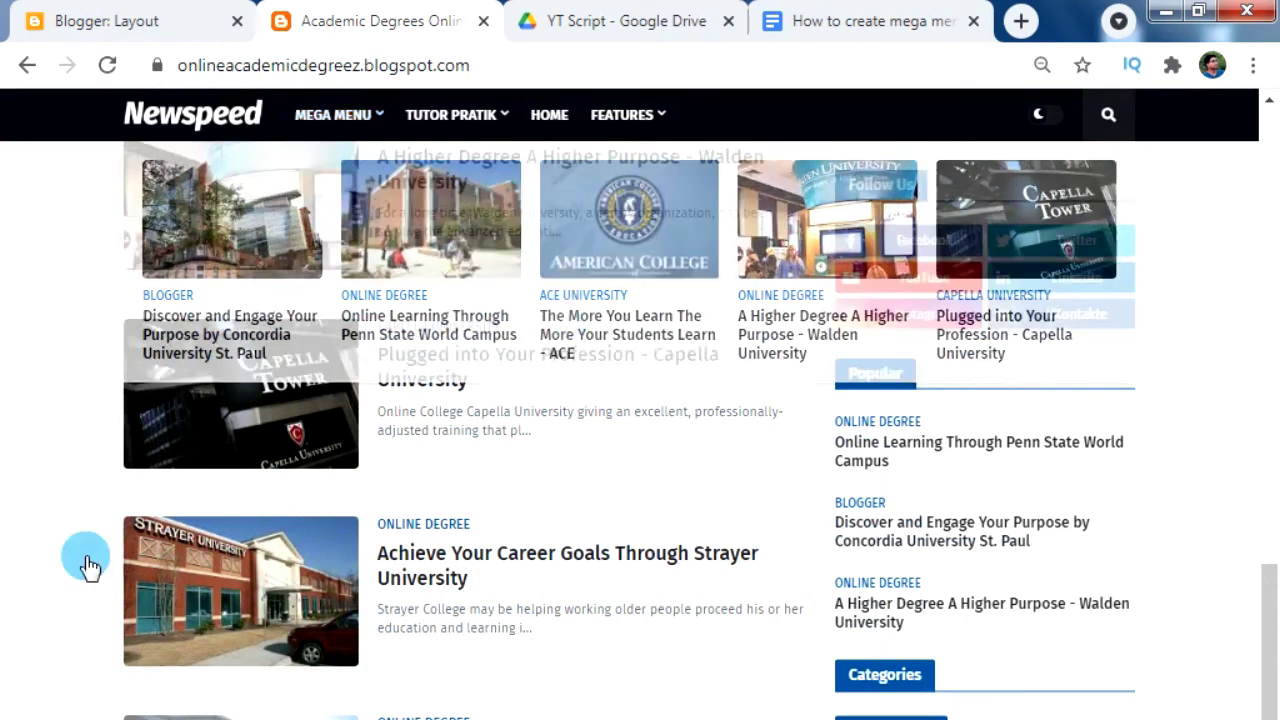
mouse_move(468, 130)
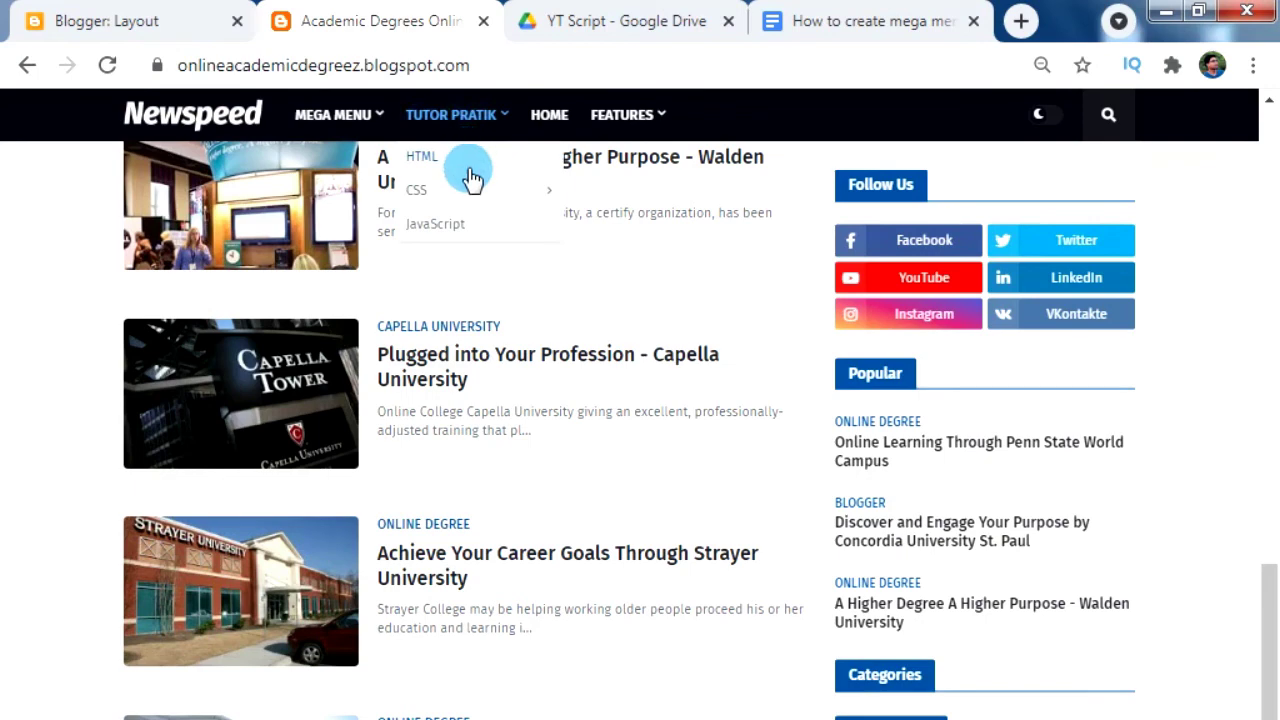
mouse_move(505, 207)
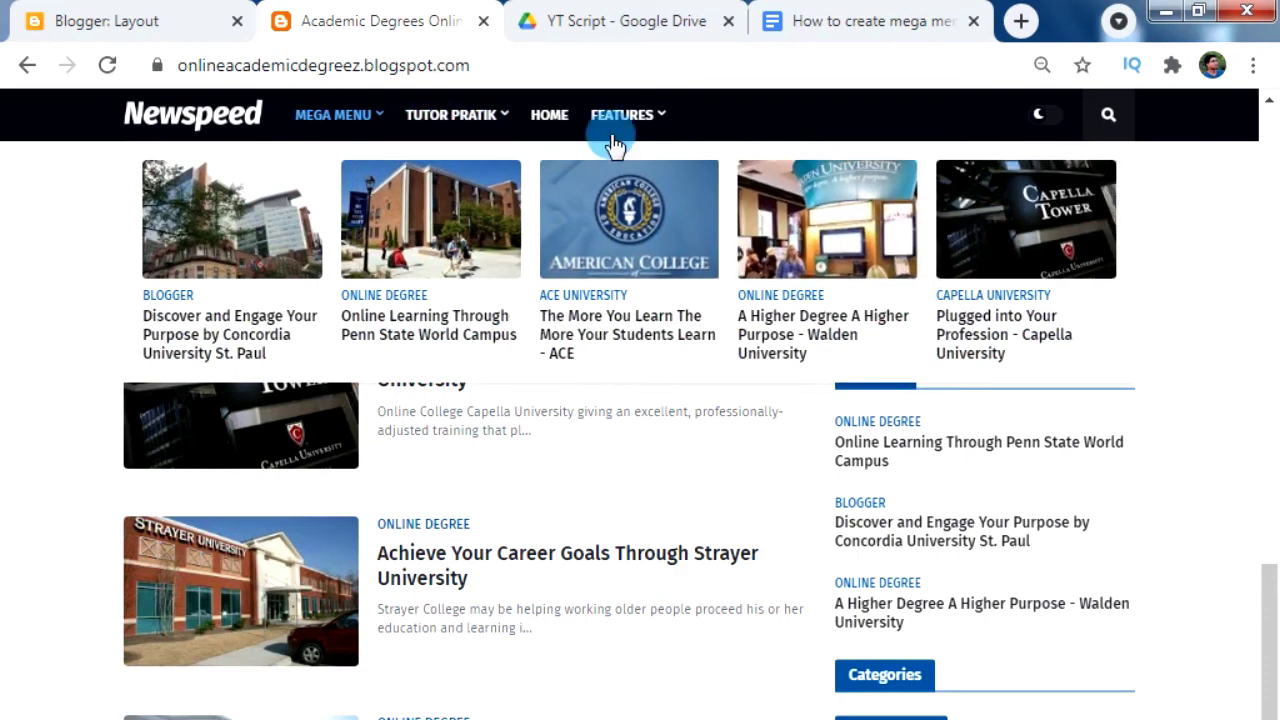
mouse_move(640, 125)
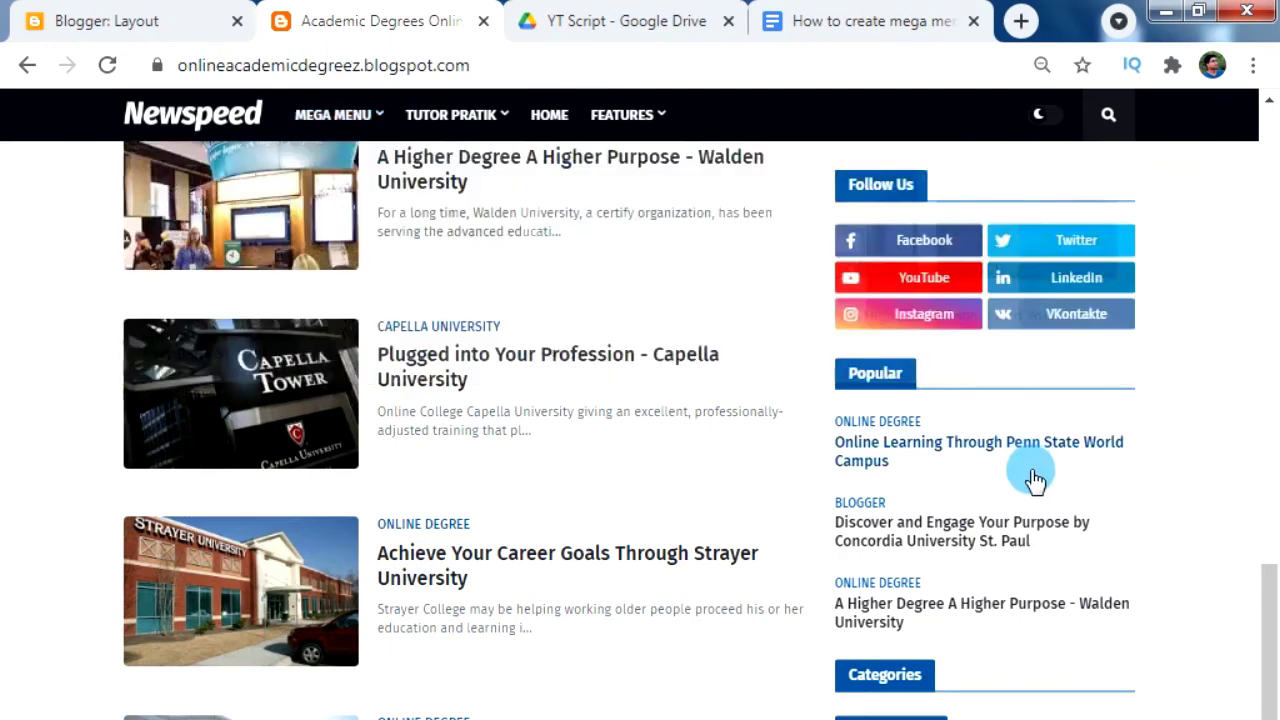
scroll(643, 503, down, 2)
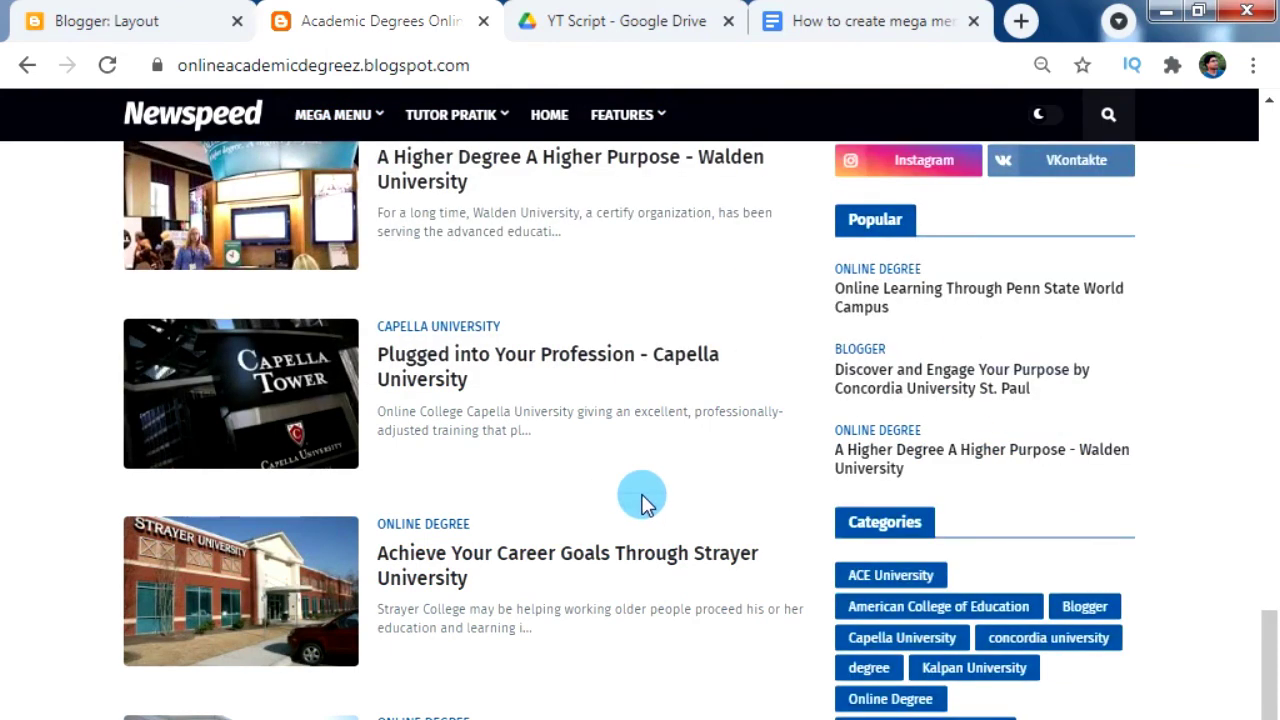